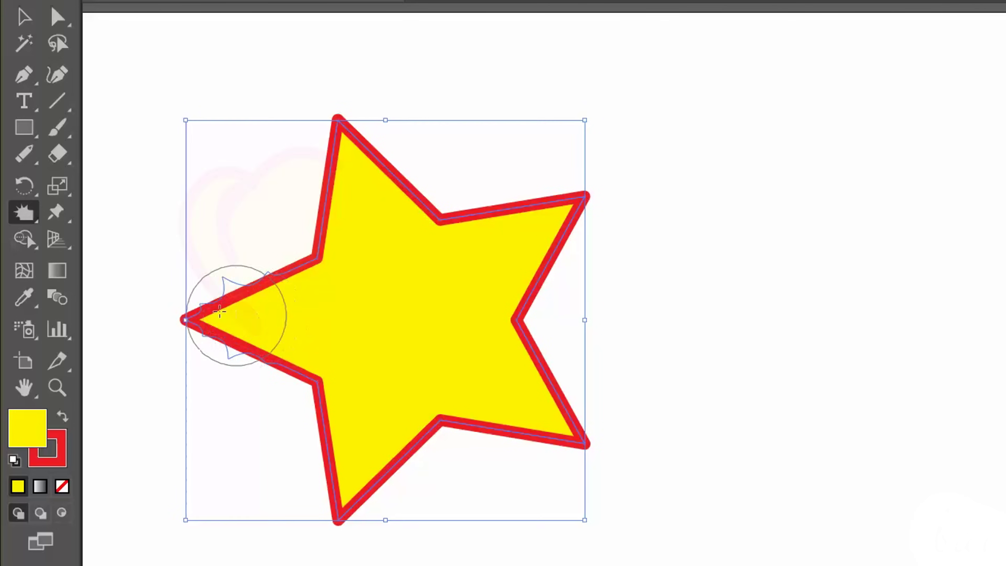
mouse_move(239, 314)
left_mouse_down()
mouse_move(360, 275)
mouse_move(333, 247)
mouse_move(322, 103)
mouse_move(362, 86)
left_mouse_up()
mouse_move(452, 234)
left_mouse_down()
mouse_move(499, 204)
mouse_move(541, 190)
mouse_move(523, 234)
mouse_move(524, 314)
mouse_move(534, 372)
mouse_move(556, 393)
mouse_move(530, 430)
mouse_move(416, 472)
left_mouse_up()
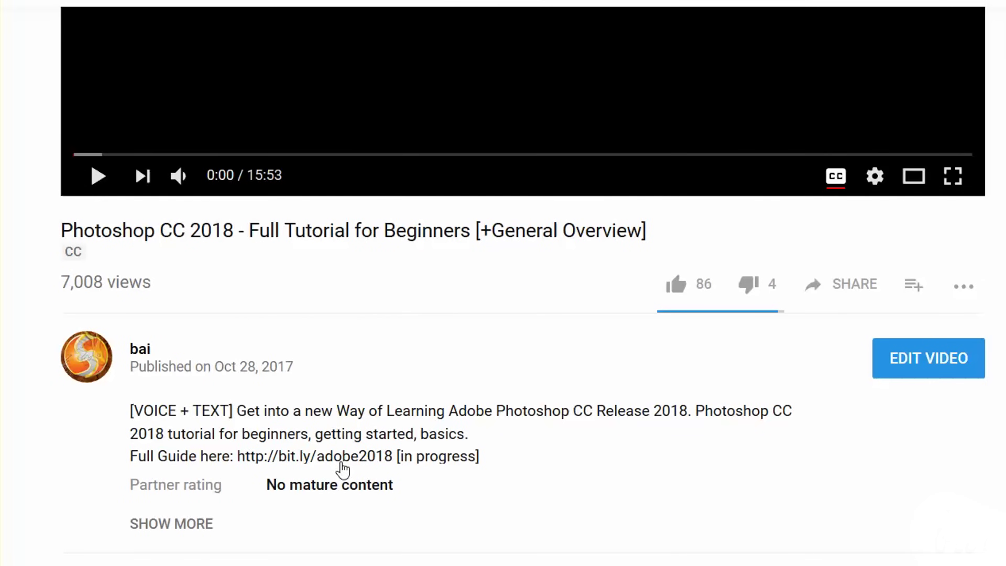
left_click(341, 456)
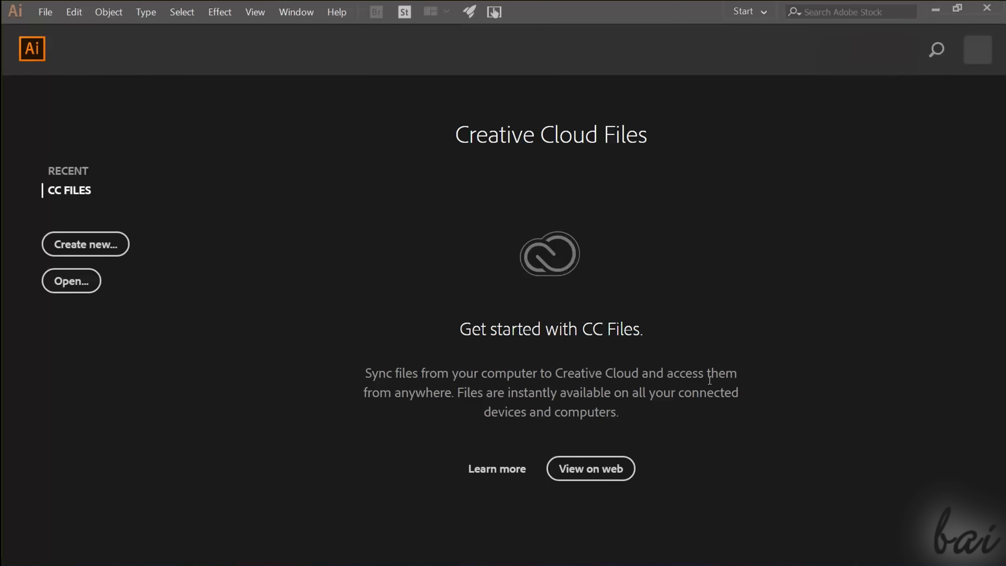
Look through the recent and Creative Cloud file lists and open Untitled.ai from the Desktop.
left_click(82, 172)
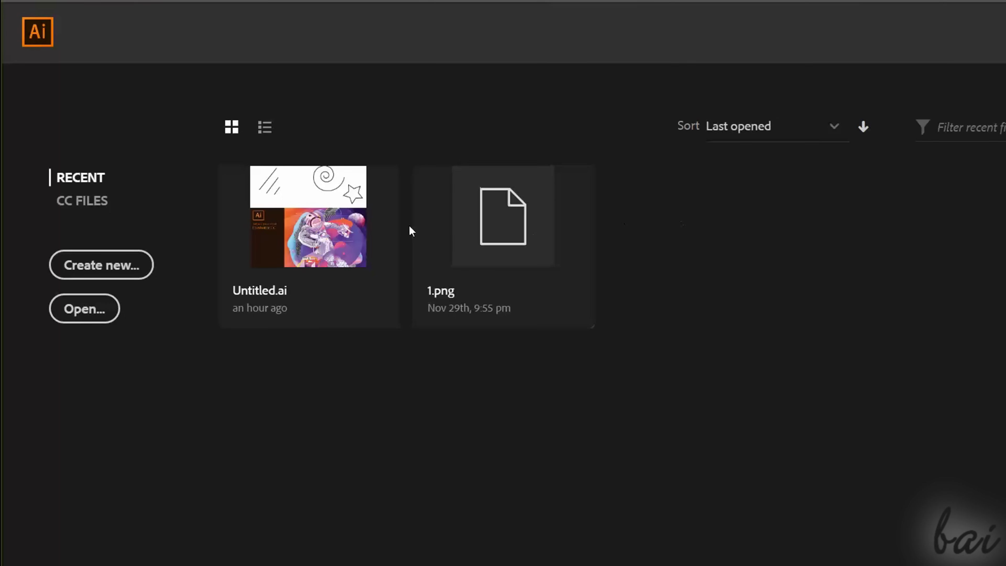
left_click(90, 208)
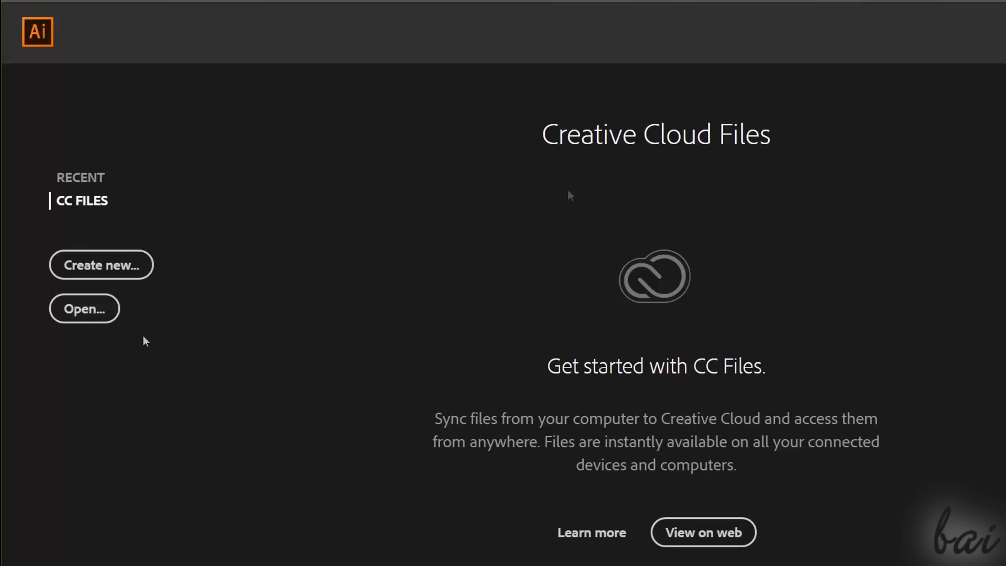
left_click(89, 309)
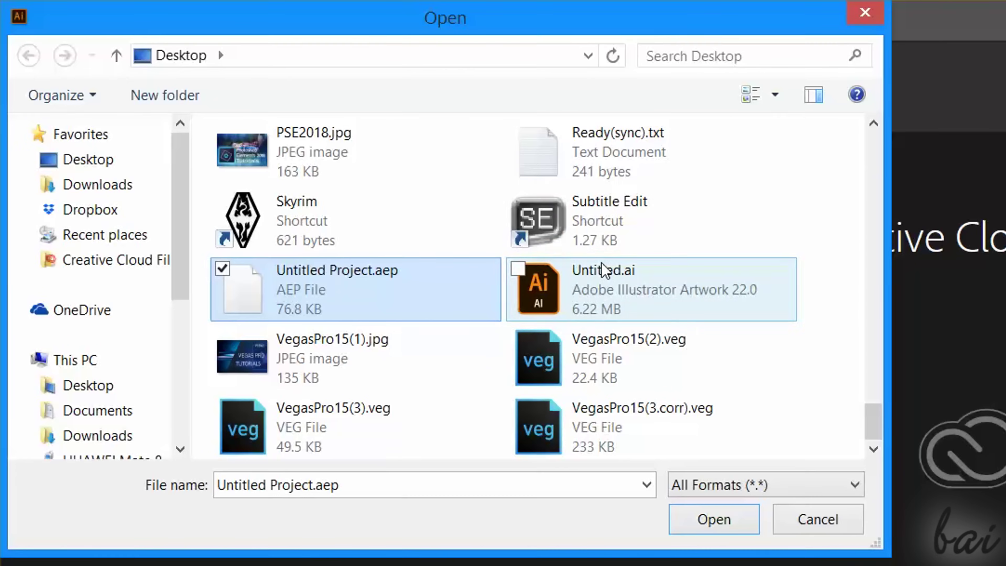
left_click(613, 279)
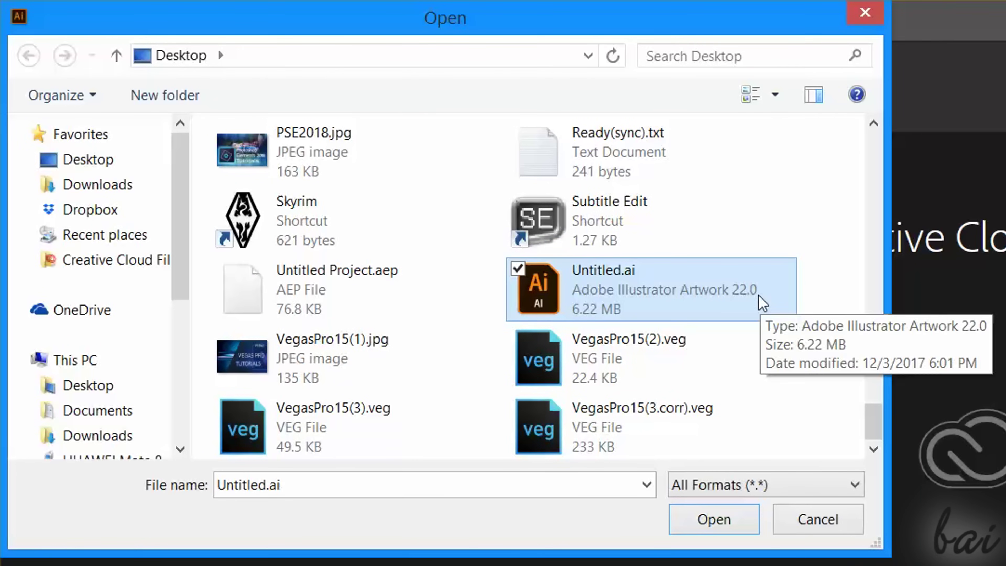
left_click(739, 520)
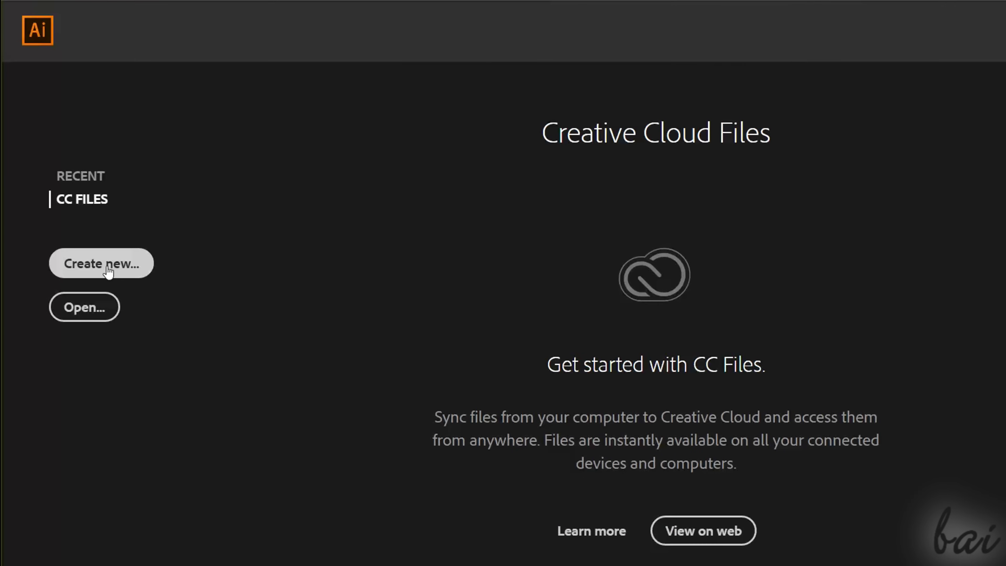
Start a new document and browse the Mobile, Web, Print, Film & Video and Art & Illustration presets.
left_click(107, 268)
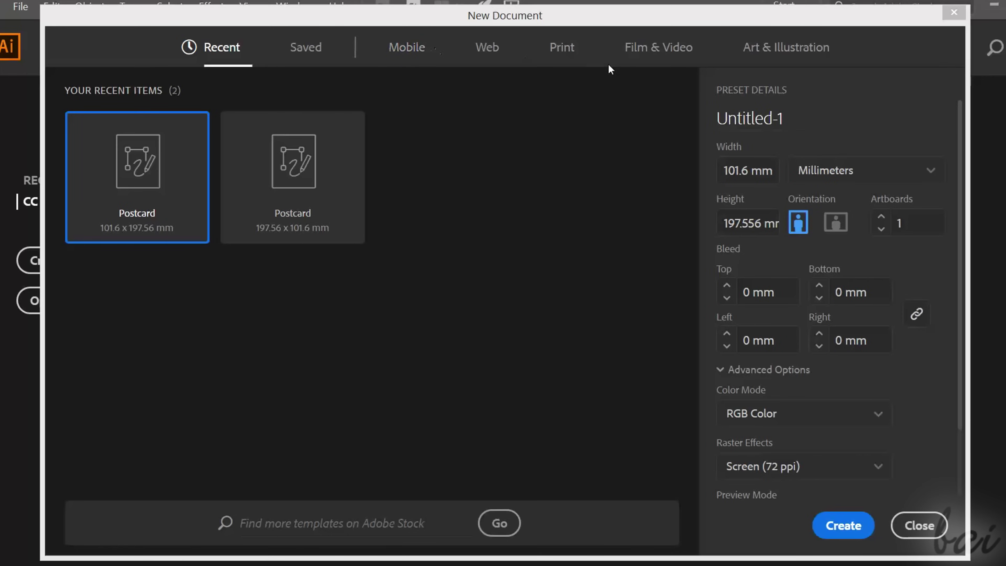
left_click(414, 56)
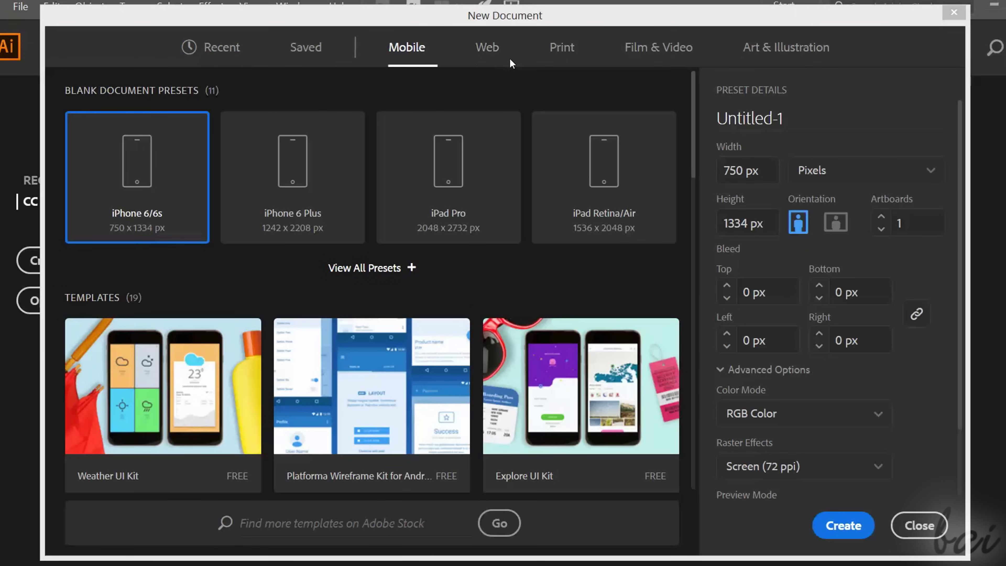
left_click(491, 51)
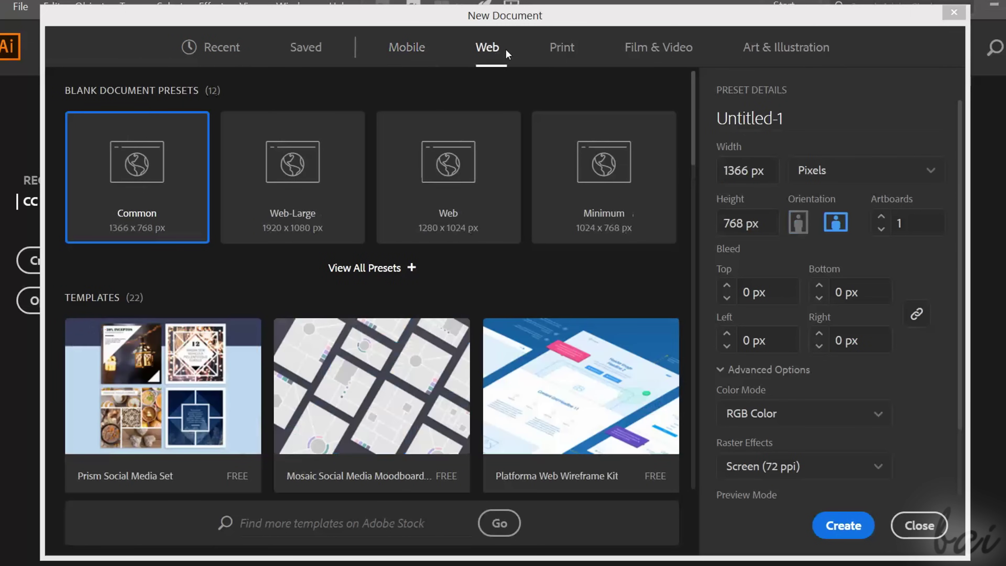
left_click(563, 47)
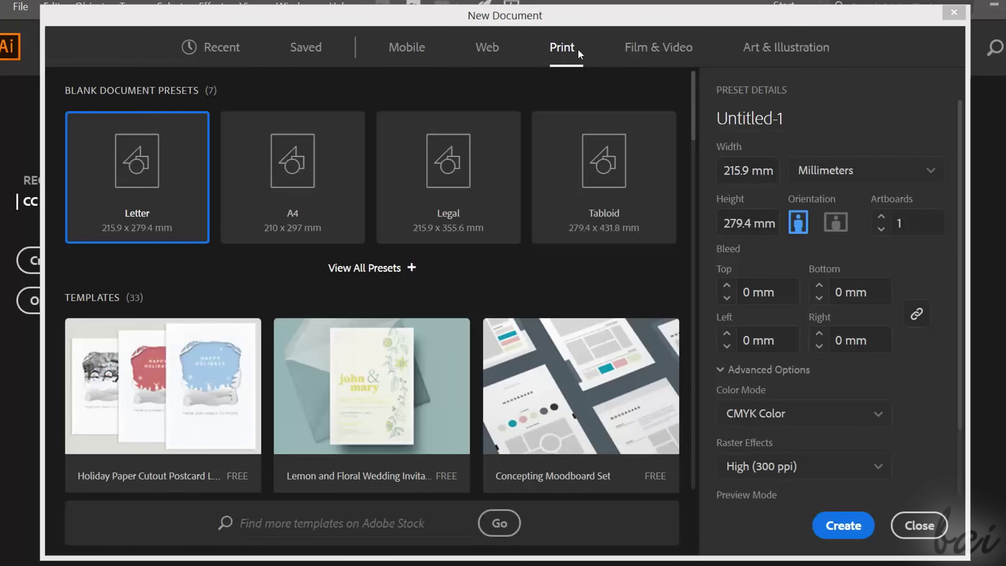
left_click(656, 51)
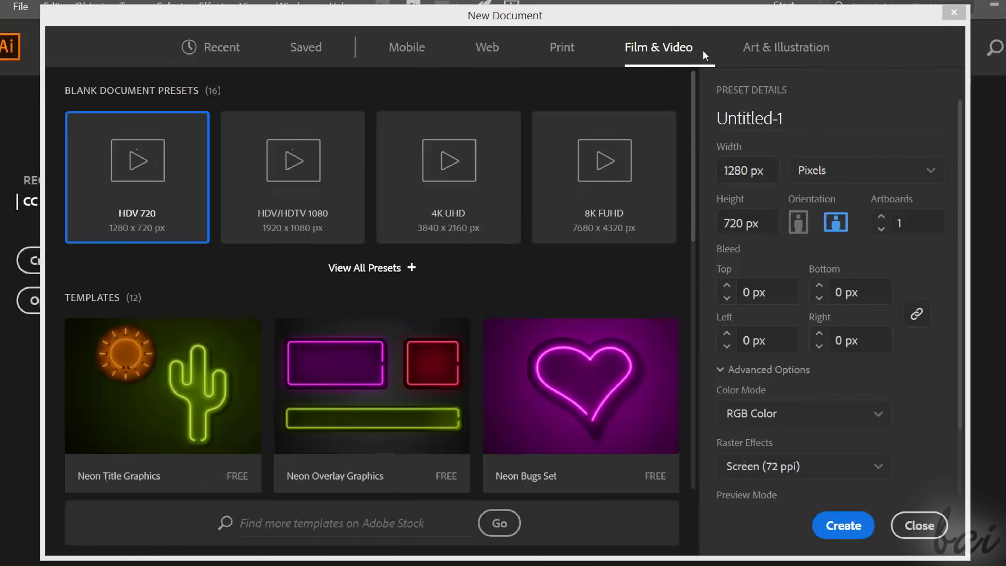
left_click(765, 52)
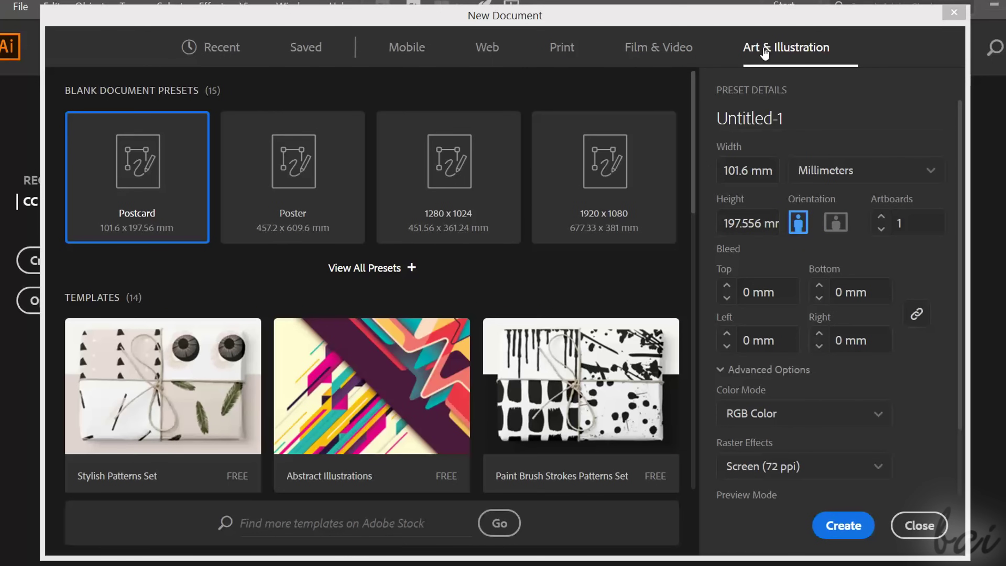
Choose the A4 preset from the expanded Print presets and name the document MyDocument.
left_click(564, 49)
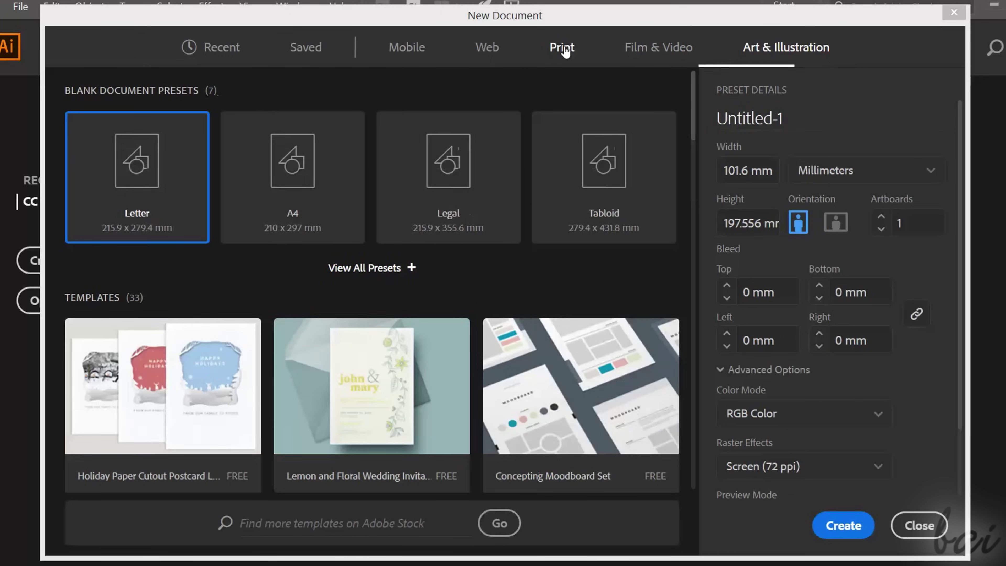
left_click(323, 172)
left_click(389, 268)
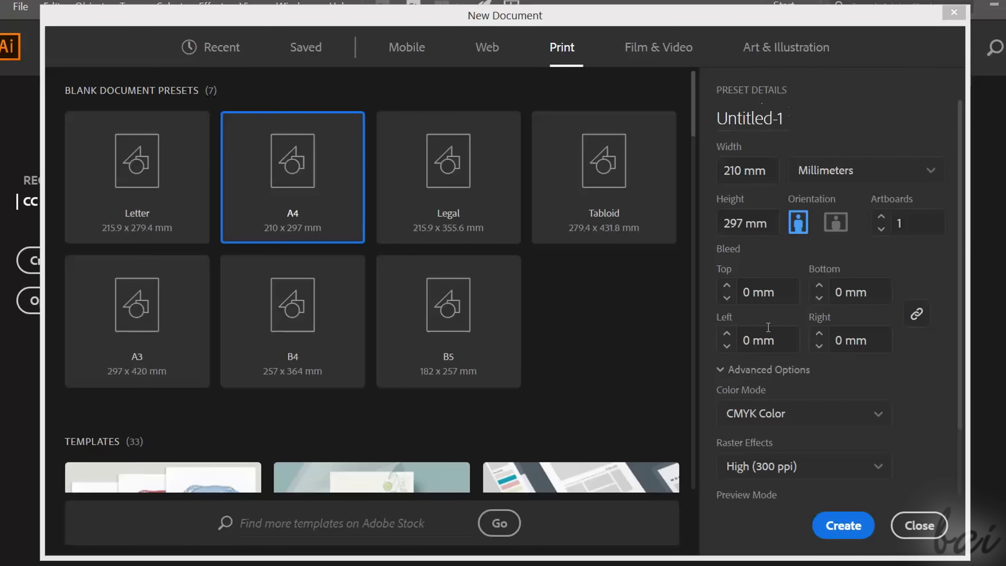
left_click(789, 115)
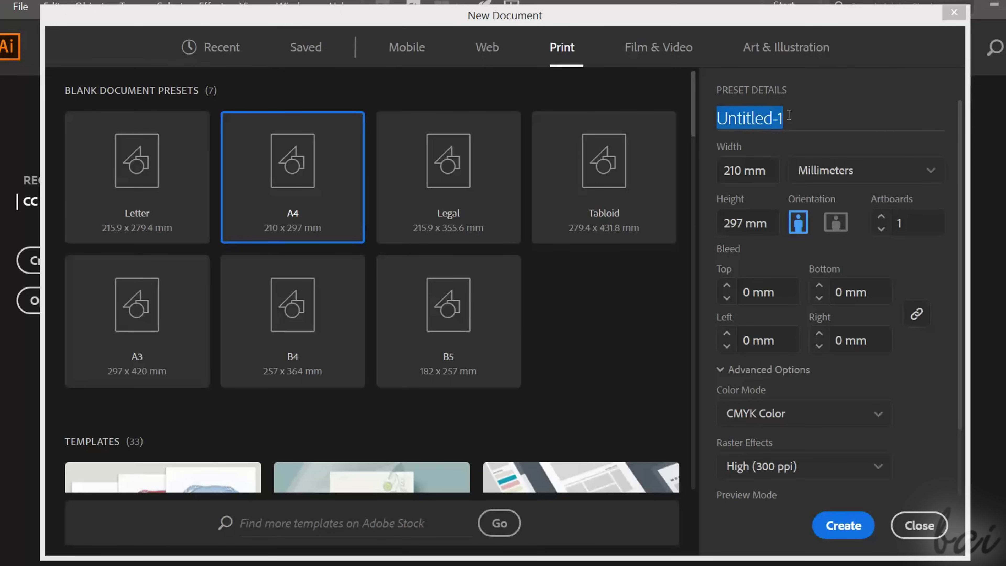
type("MyDocument")
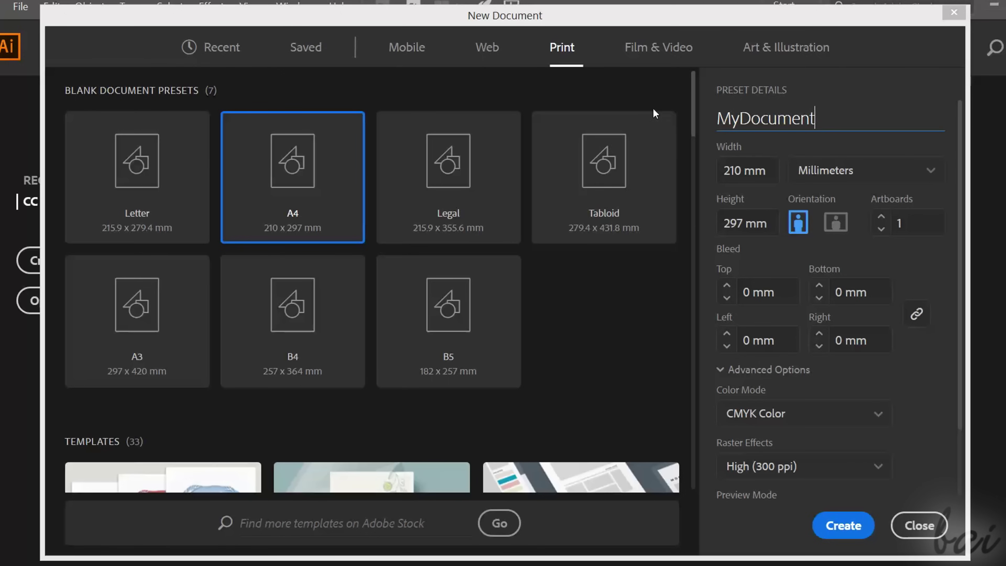
Set the new document to landscape orientation in millimeters with 2 artboards.
left_click(769, 170)
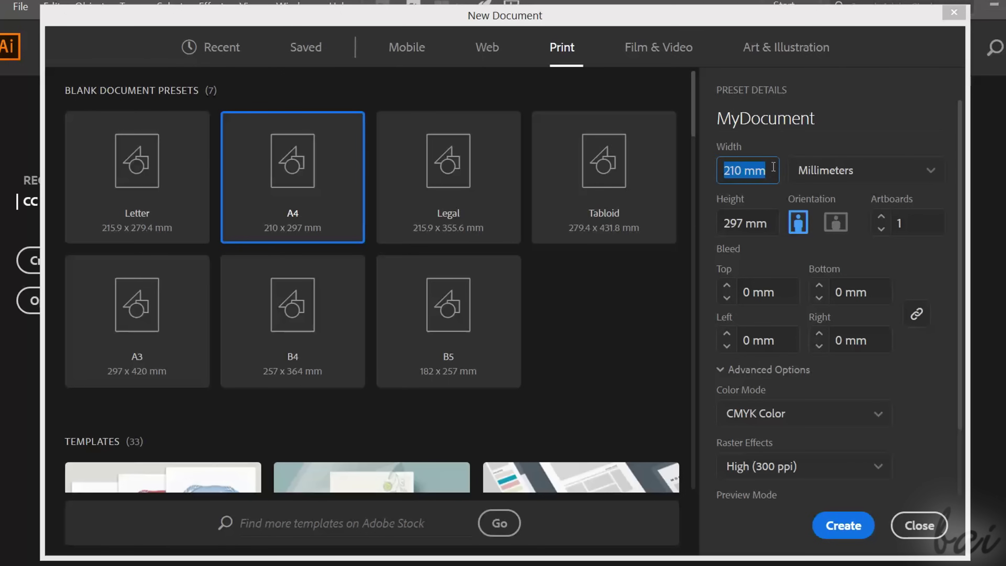
left_click(843, 180)
left_click(851, 175)
left_click(838, 225)
left_click(799, 222)
left_click(836, 224)
left_click(881, 217)
left_click(882, 229)
left_click(881, 218)
key("Return")
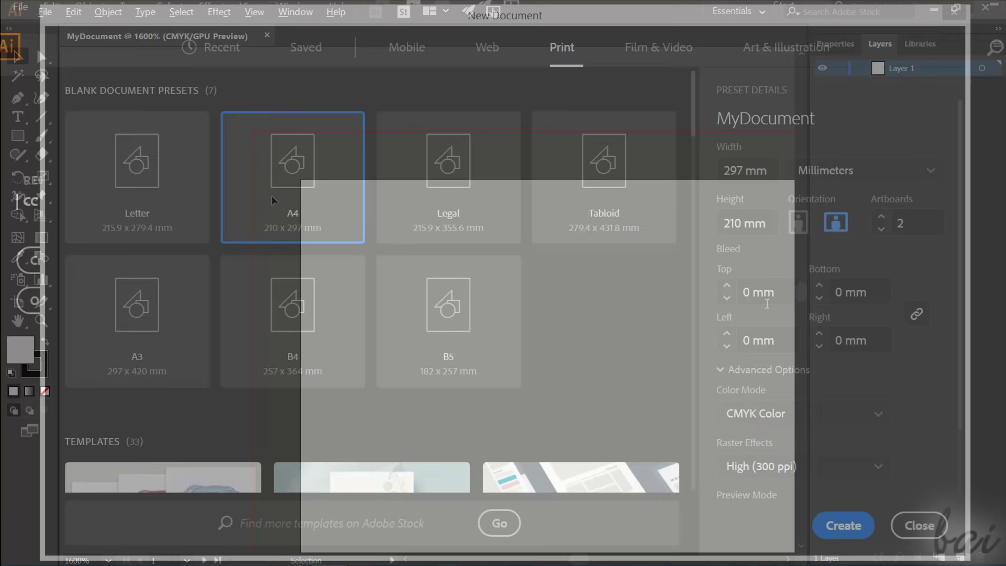
Set the new document's bleed to 2 mm on all four sides.
left_click(744, 286)
left_click(727, 286)
left_click(727, 286)
left_click(727, 286)
left_click(726, 298)
left_click(759, 341)
Try RGB Color as the document's color mode and set it back to CMYK Color.
left_click(848, 365)
scroll(757, 379, "down", 2)
left_click(777, 342)
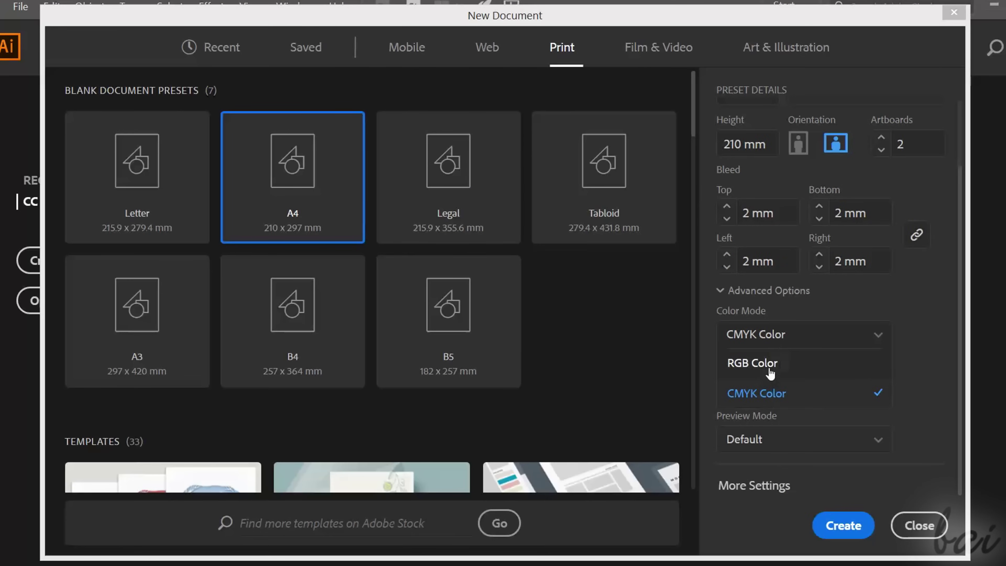
left_click(773, 363)
left_click(782, 335)
left_click(776, 394)
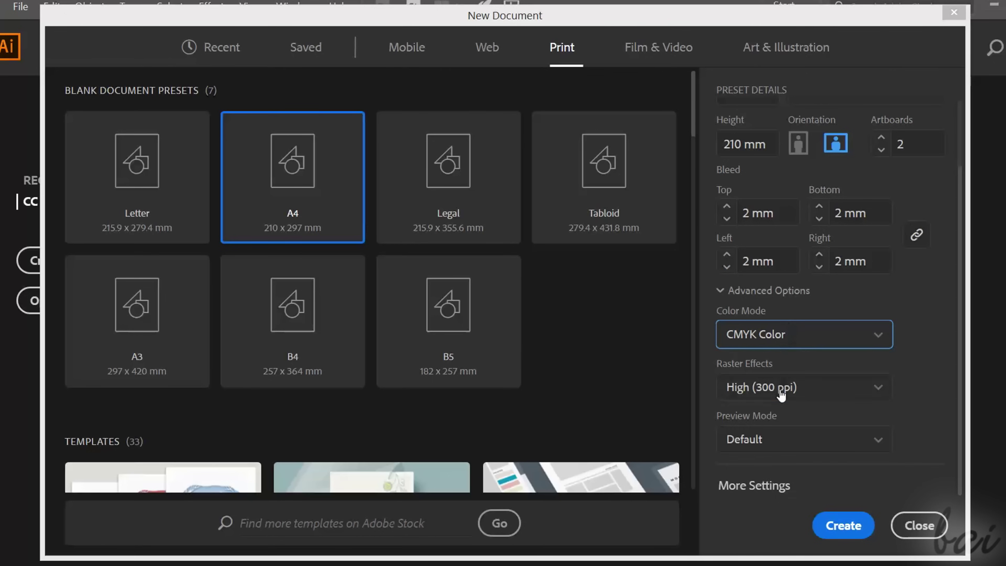
Set the raster effects to High (300 ppi) and create the document.
left_click(782, 387)
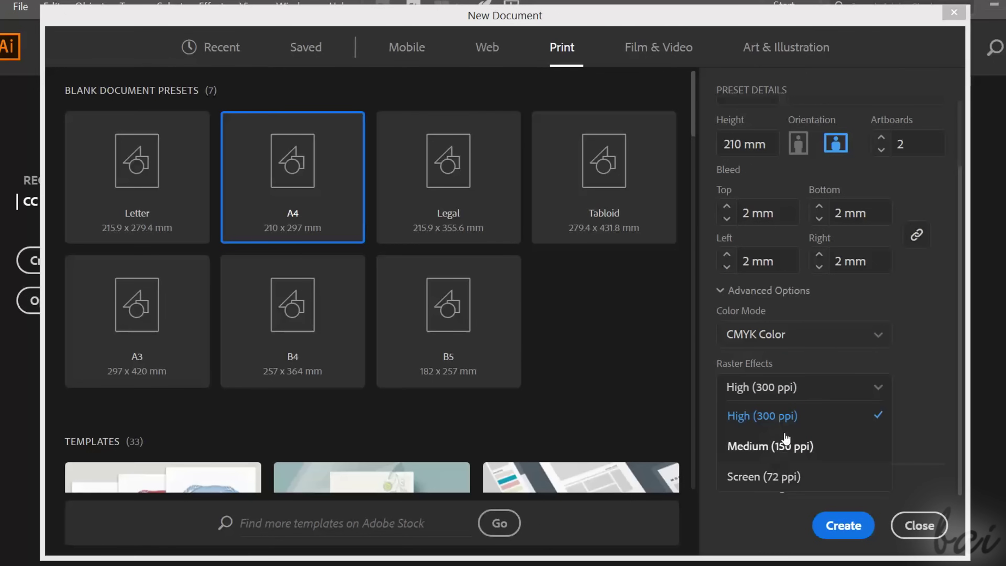
left_click(780, 416)
left_click(781, 442)
left_click(782, 420)
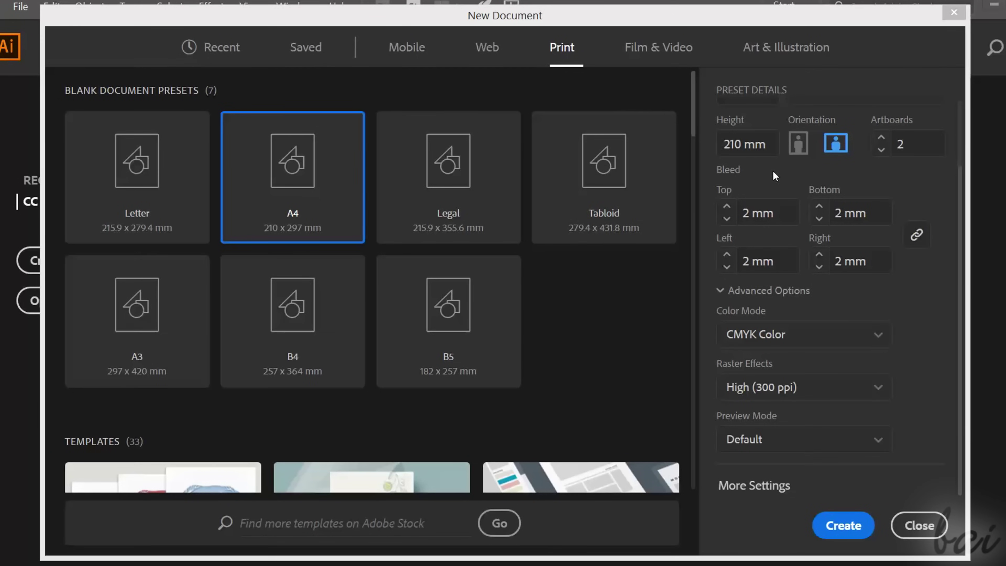
left_click(848, 528)
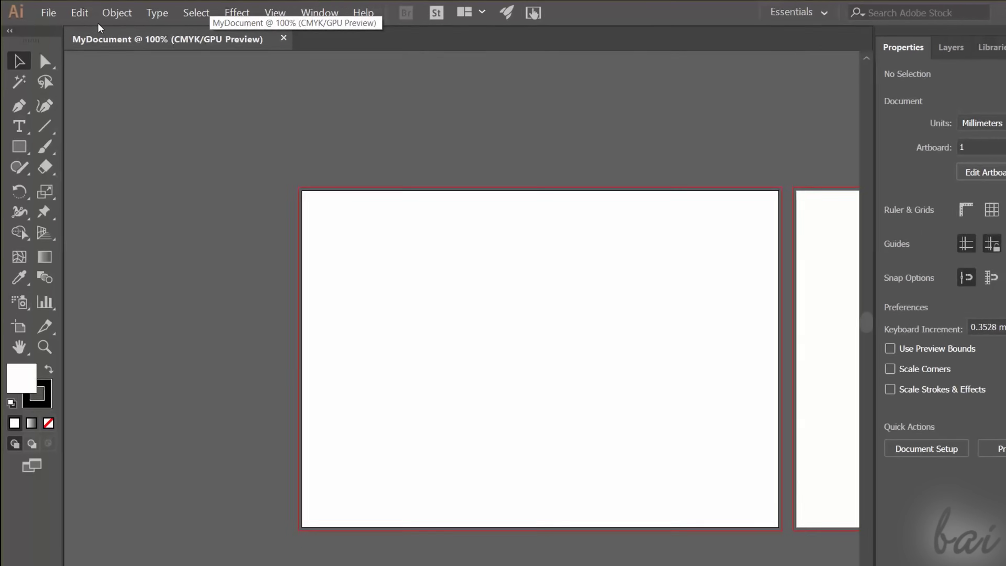
Open the picture IMG_20170908_115509.jpg from the MyPictures folder as a separate document.
left_click(49, 12)
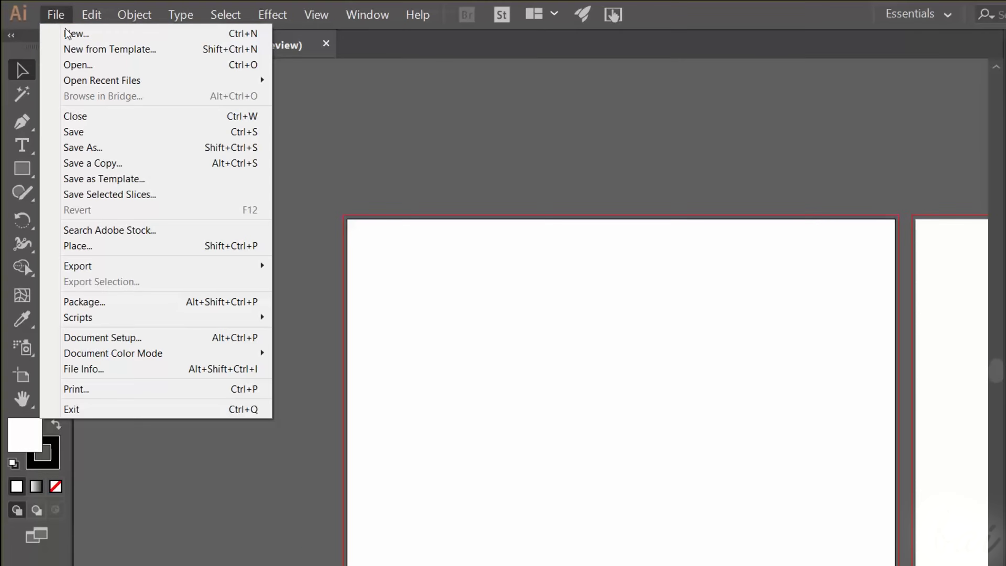
left_click(87, 67)
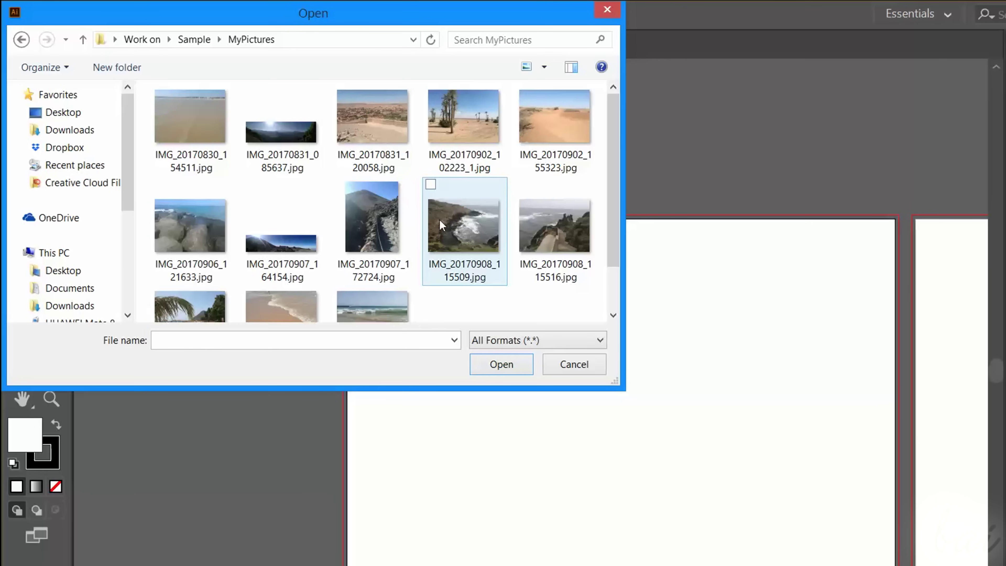
left_click(464, 226)
left_click(493, 363)
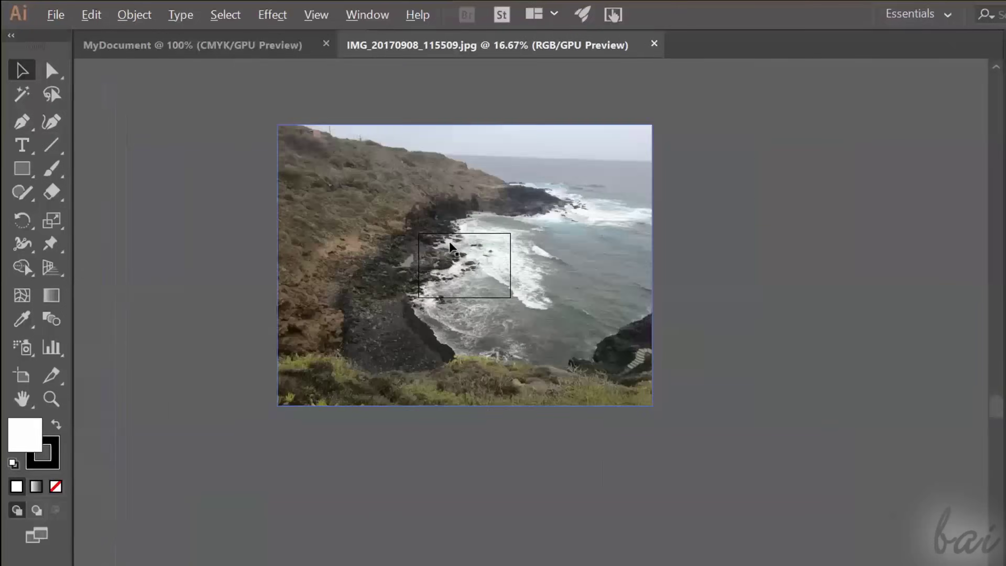
scroll(332, 124, "up", 1)
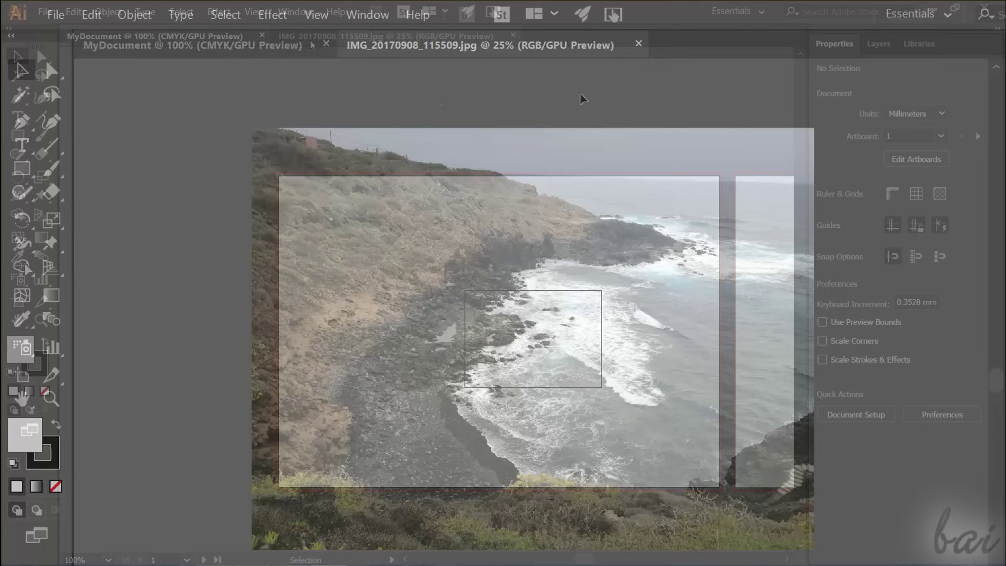
Switch between the opened coastal picture and MyDocument, leaving MyDocument active.
left_click(313, 38)
left_click(205, 37)
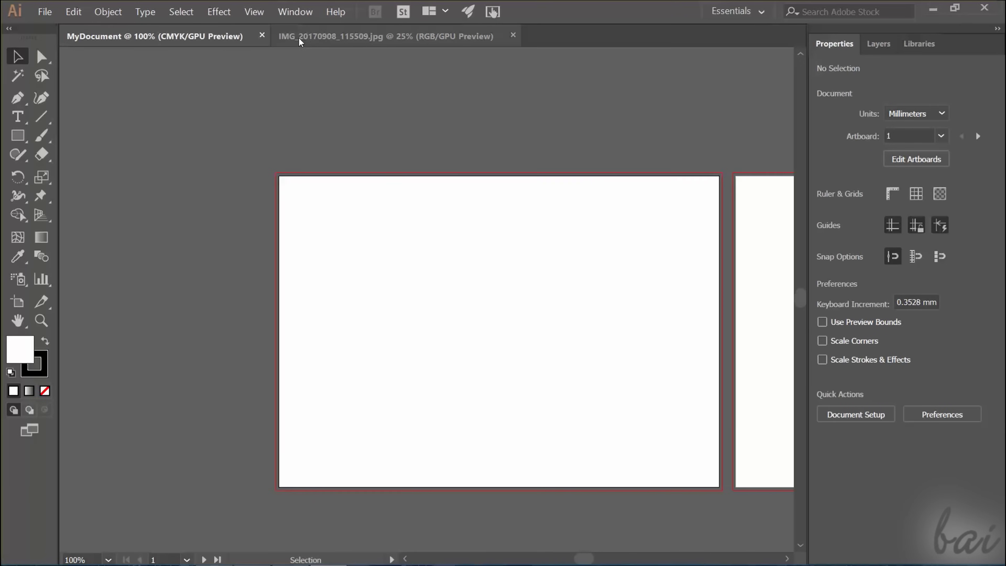
left_click(306, 37)
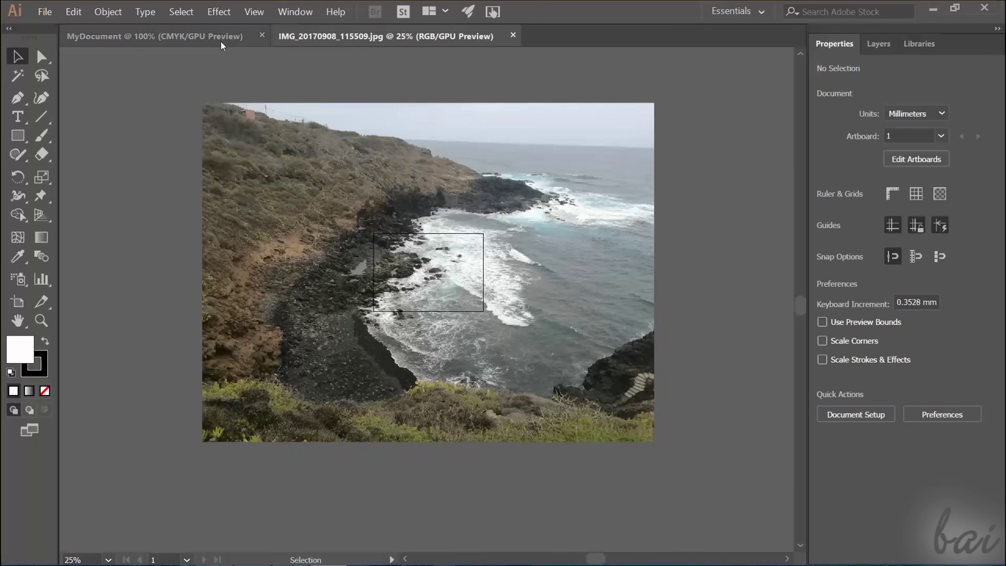
left_click(208, 37)
Try the Layout, Painting, Printing and Proofing, and Tracing workspaces, and return to the Essentials workspace.
left_click(730, 13)
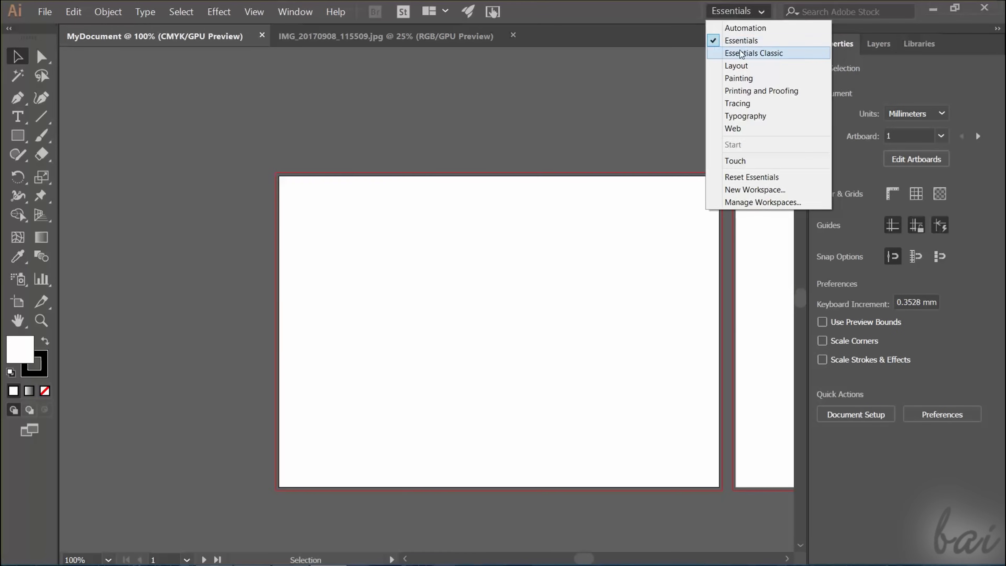
left_click(734, 66)
left_click(738, 11)
left_click(749, 78)
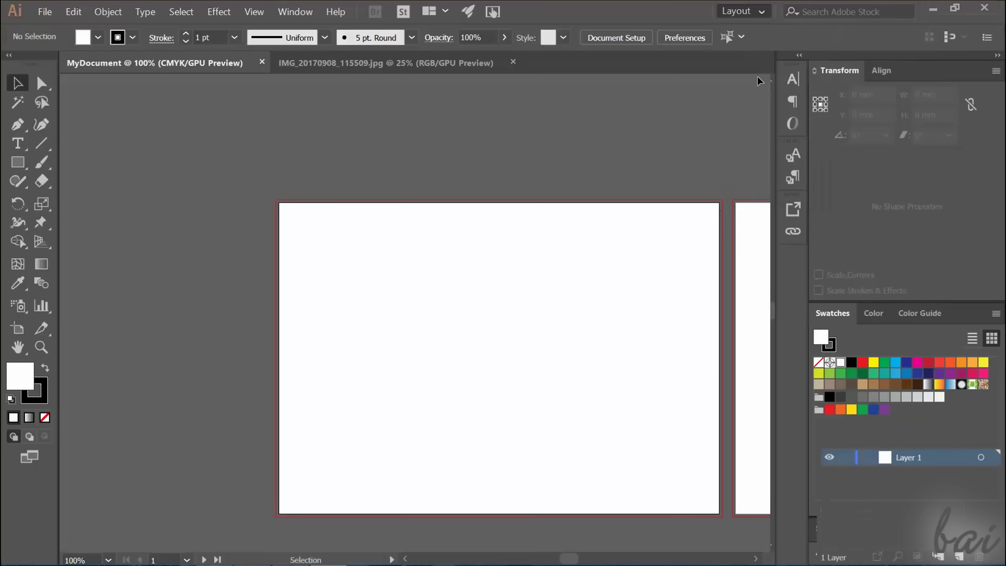
left_click(727, 11)
left_click(755, 91)
left_click(714, 11)
left_click(690, 102)
left_click(741, 11)
left_click(753, 28)
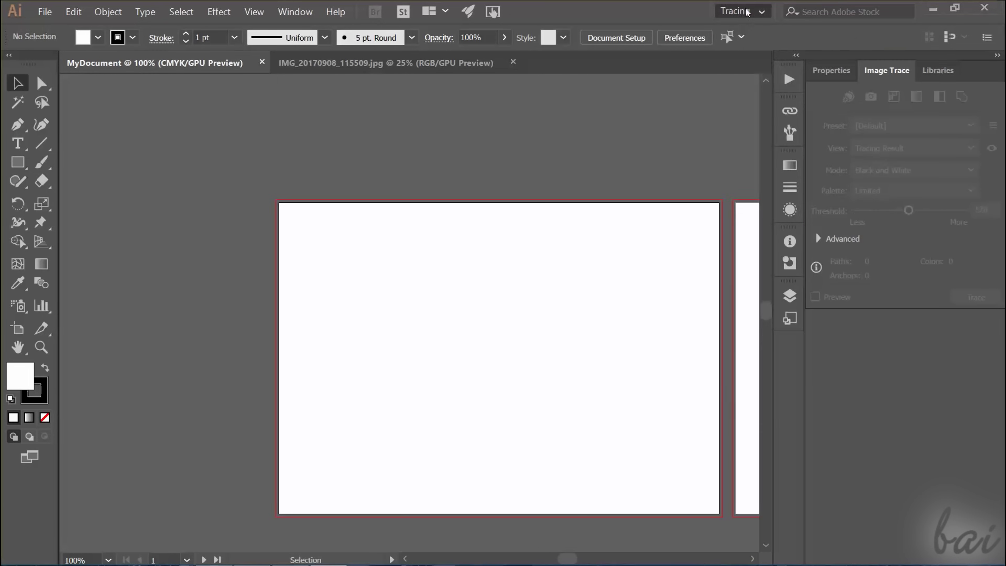
left_click(733, 11)
left_click(751, 41)
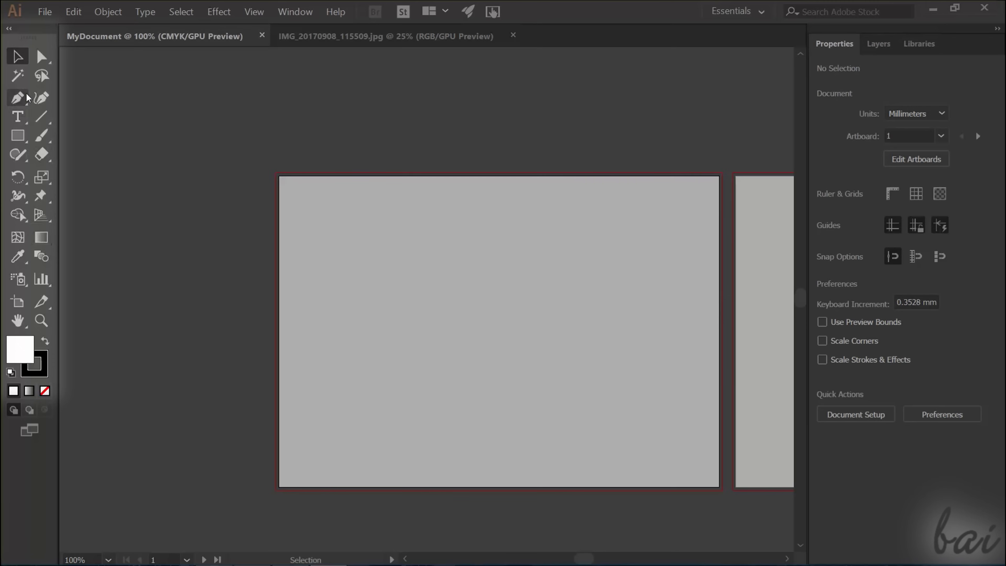
right_click(46, 117)
left_click(23, 117)
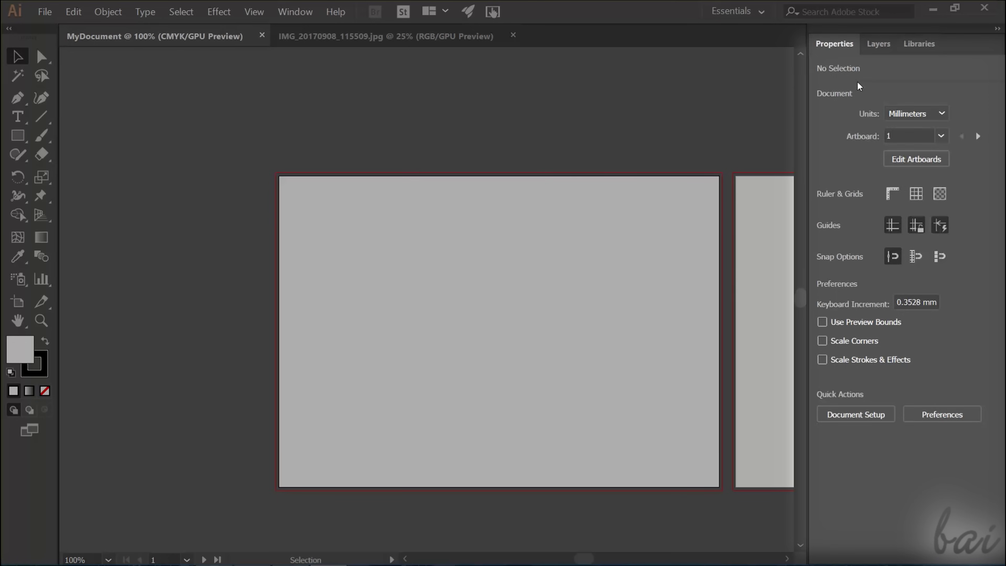
View the contents of the Layers and Libraries panels, and return to the Properties panel.
left_click(884, 45)
left_click(913, 49)
left_click(849, 45)
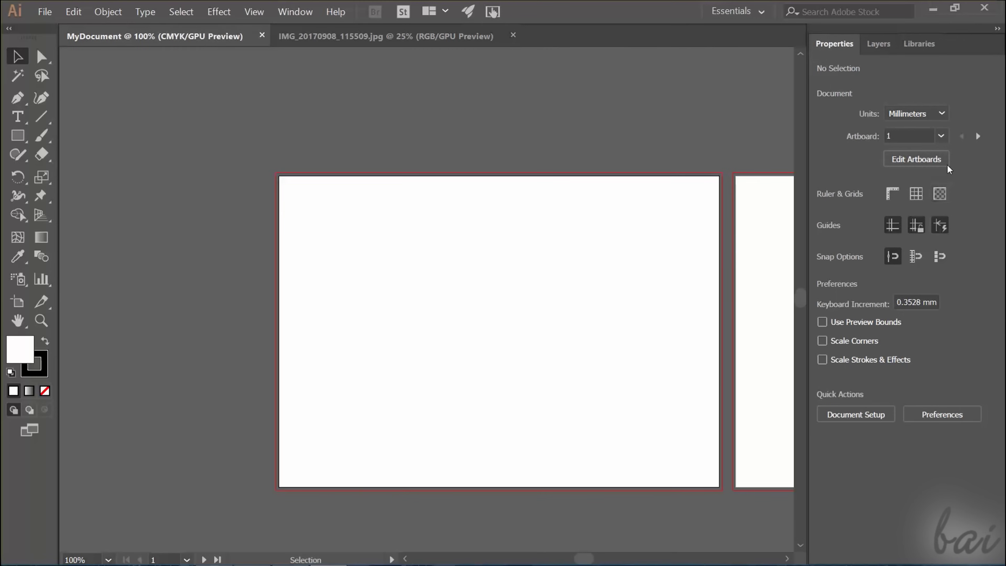
Close the Properties panel and restore it to the workspace.
right_click(843, 45)
left_click(868, 49)
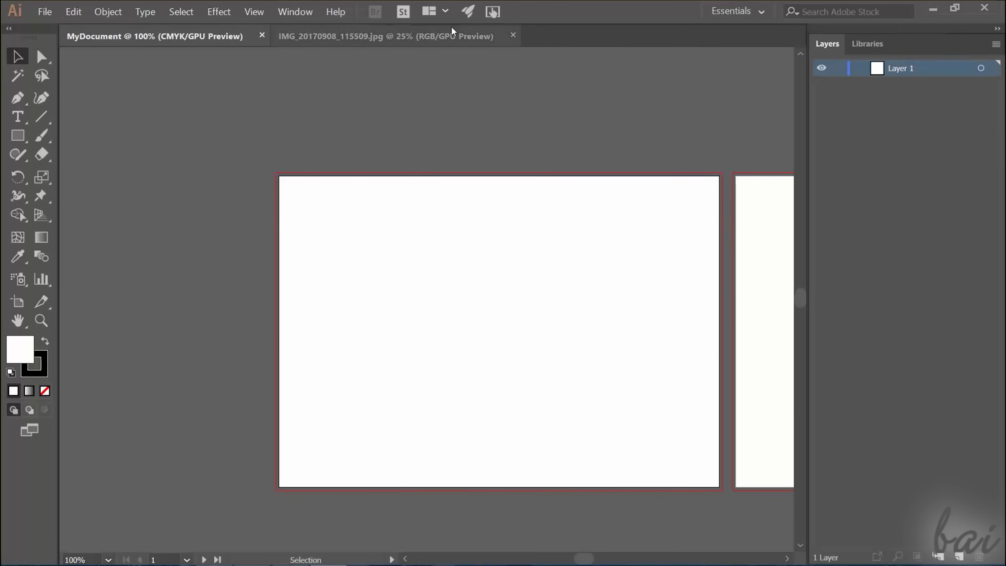
left_click(295, 10)
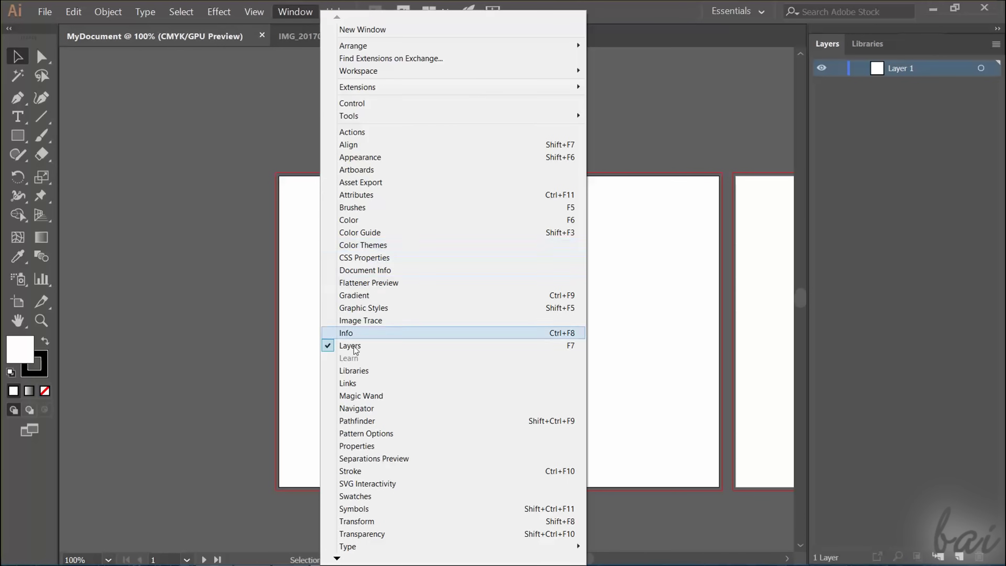
left_click(357, 446)
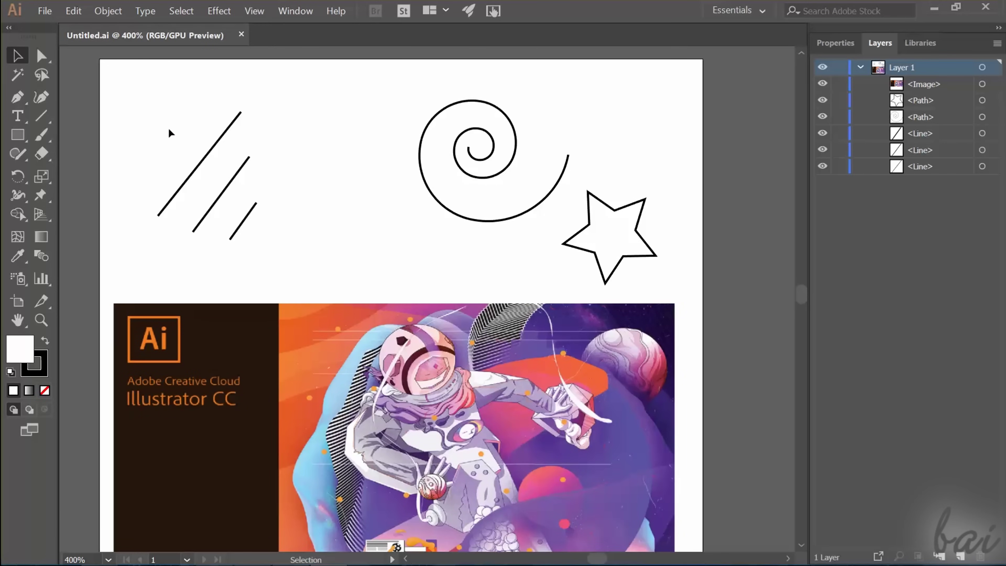
Select the three lines, the spiral and star together, and finally the Illustrator CC picture in Untitled.ai.
left_click_drag(129, 83, 298, 245)
left_click(240, 221)
left_click_drag(124, 91, 293, 259)
left_click_drag(361, 95, 672, 286)
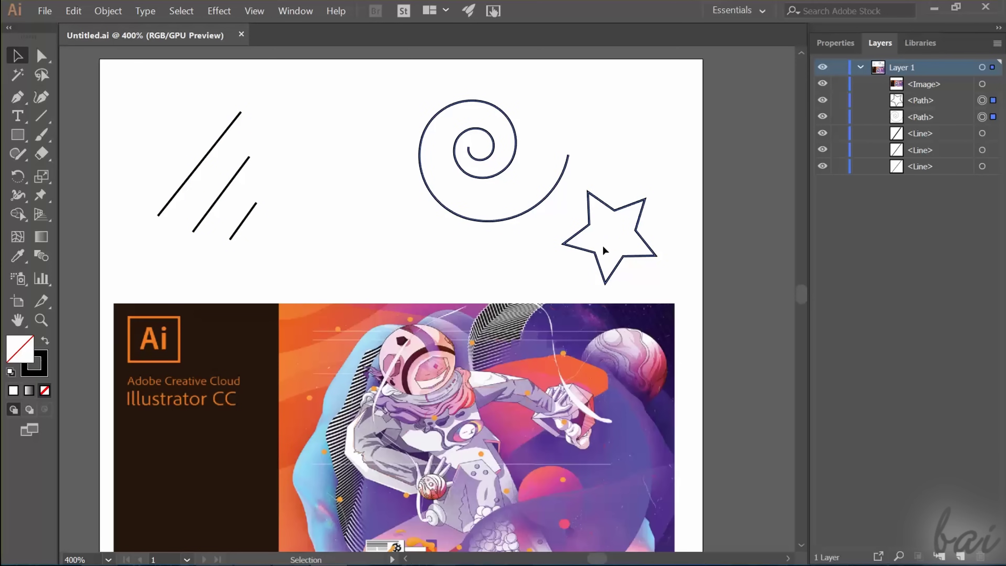
left_click(414, 366)
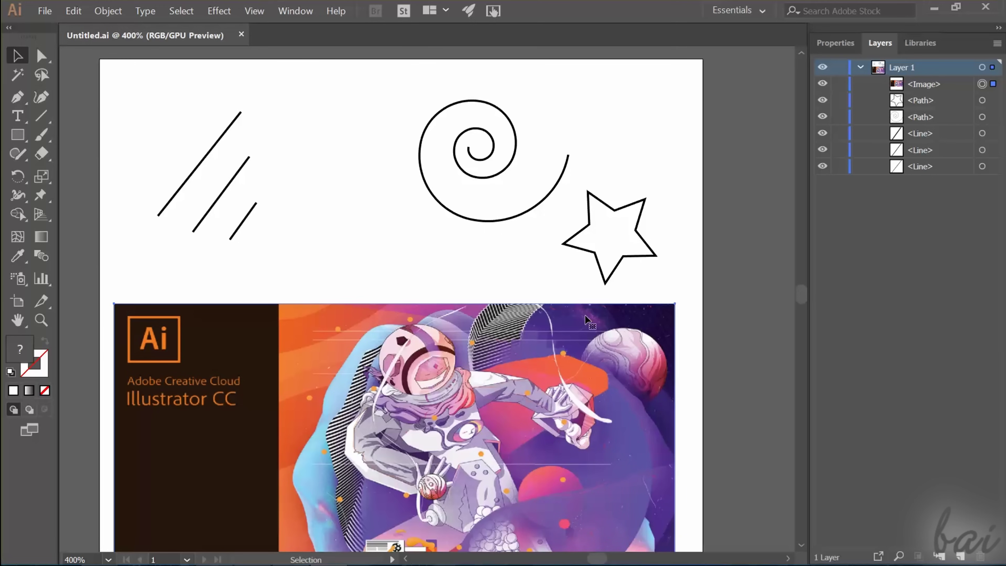
scroll(407, 243, "down", 4)
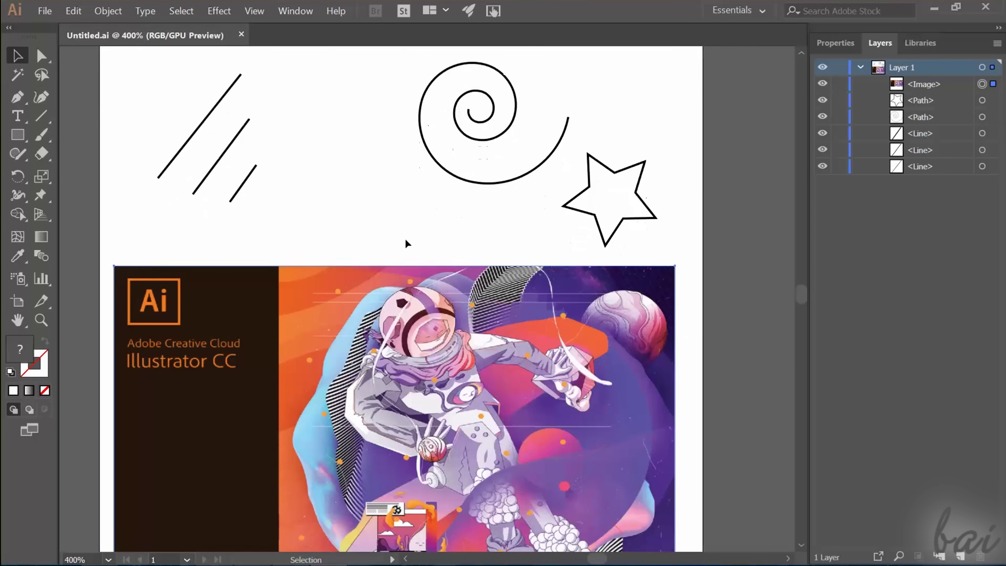
scroll(420, 244, "up", 4)
scroll(423, 238, "up", 3)
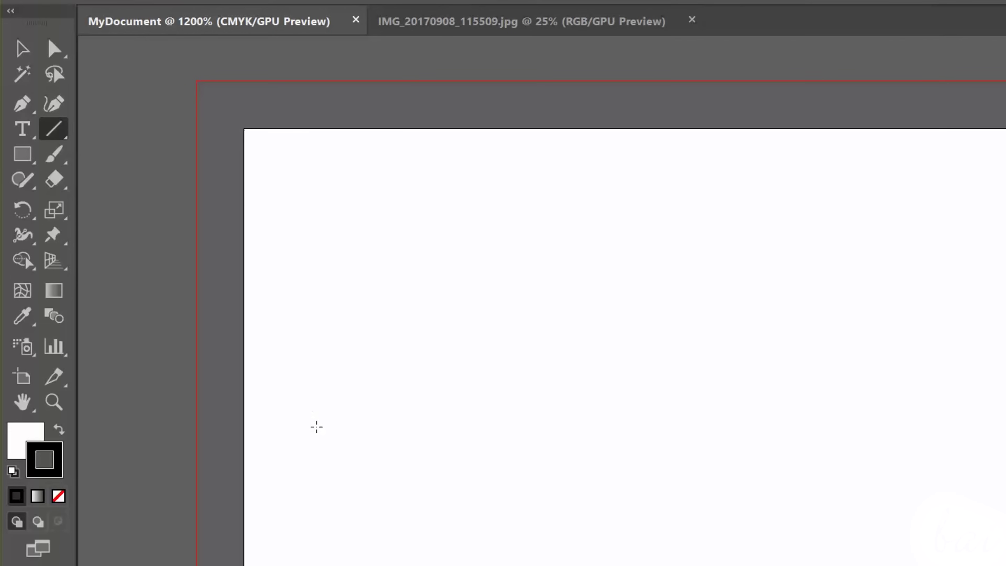
Try a diagonal line on MyDocument's first artboard, and look through the variants of the line and brush tools.
mouse_move(317, 427)
left_mouse_down()
mouse_move(392, 299)
mouse_move(629, 196)
left_mouse_up()
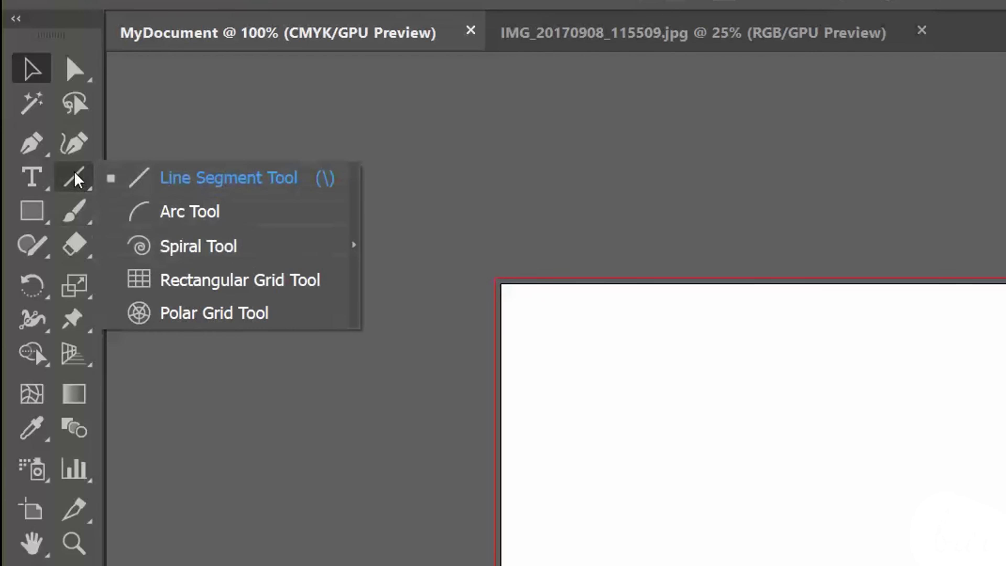
left_click(79, 180)
left_click(78, 208)
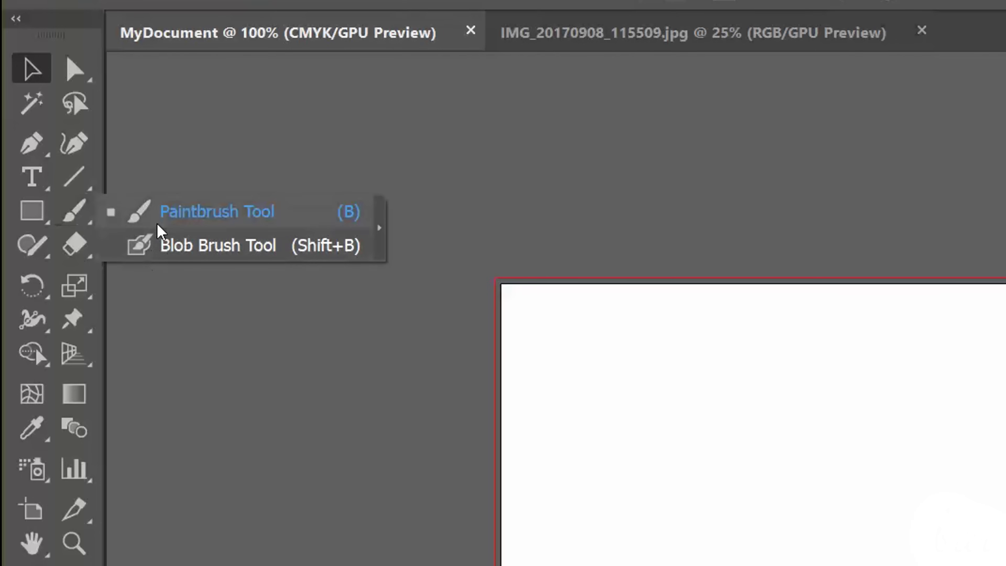
left_click(74, 205)
left_click(75, 253)
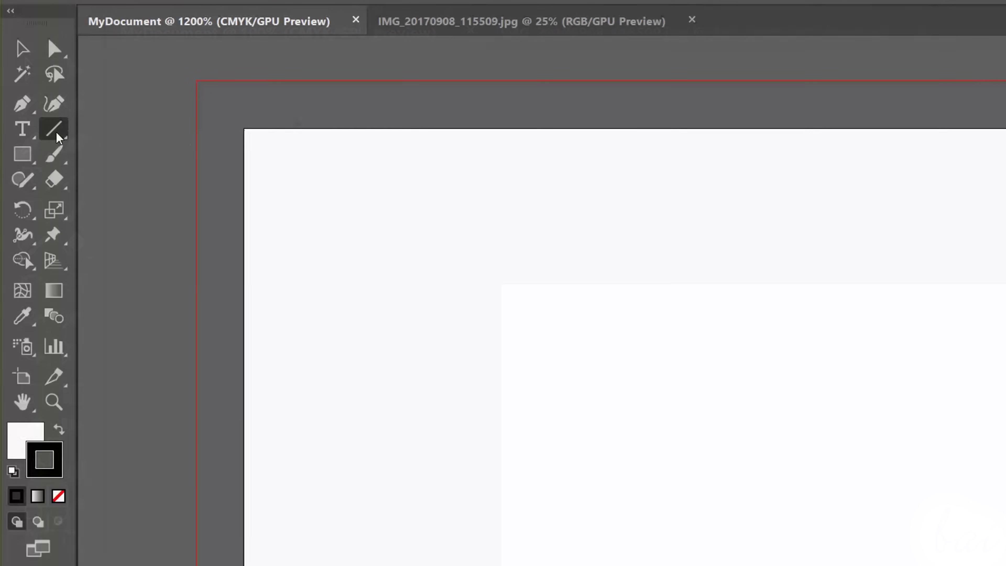
Draw a diagonal line rising at about 36.5° near the artboard's upper-left corner with the Line Segment tool.
left_click(73, 176)
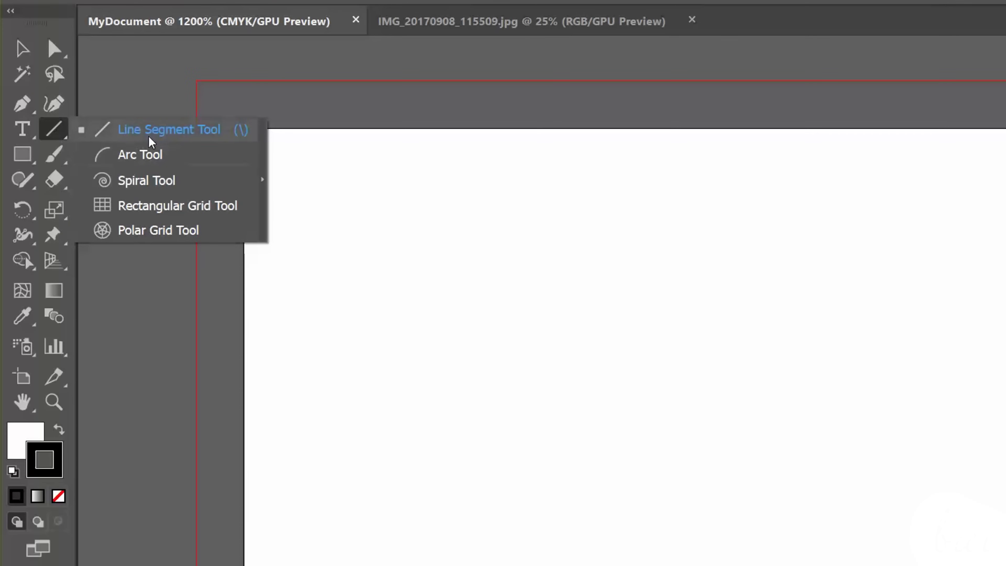
left_click(164, 136)
mouse_move(316, 427)
left_mouse_down()
mouse_move(392, 297)
mouse_move(528, 205)
mouse_move(617, 209)
mouse_move(630, 195)
left_mouse_up()
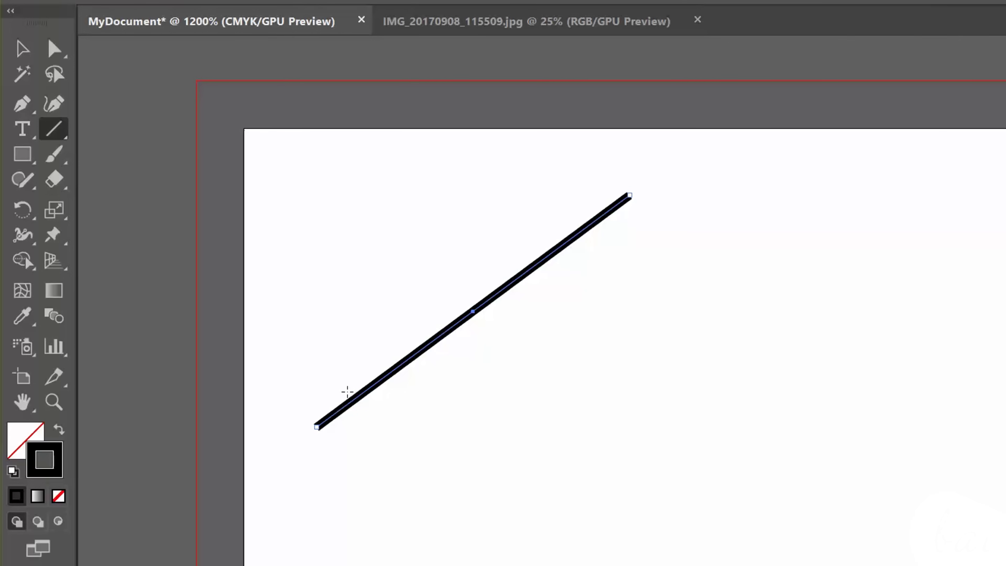
Set the line's stroke colour to yellow (C 6.18%, M 0%, Y 96.55%, K 0%) in the Color Picker.
left_click(21, 437)
left_click(54, 461)
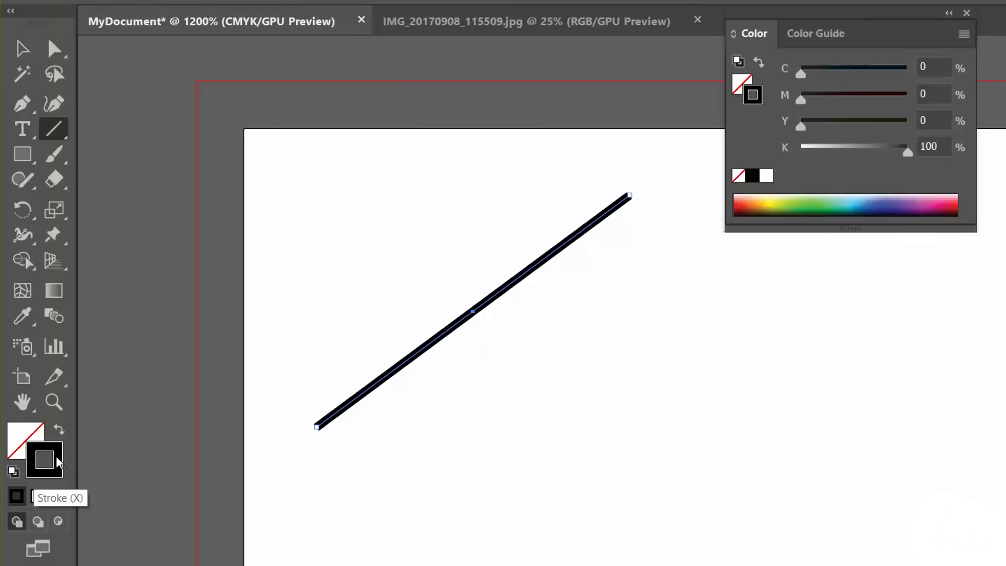
double_click(56, 462)
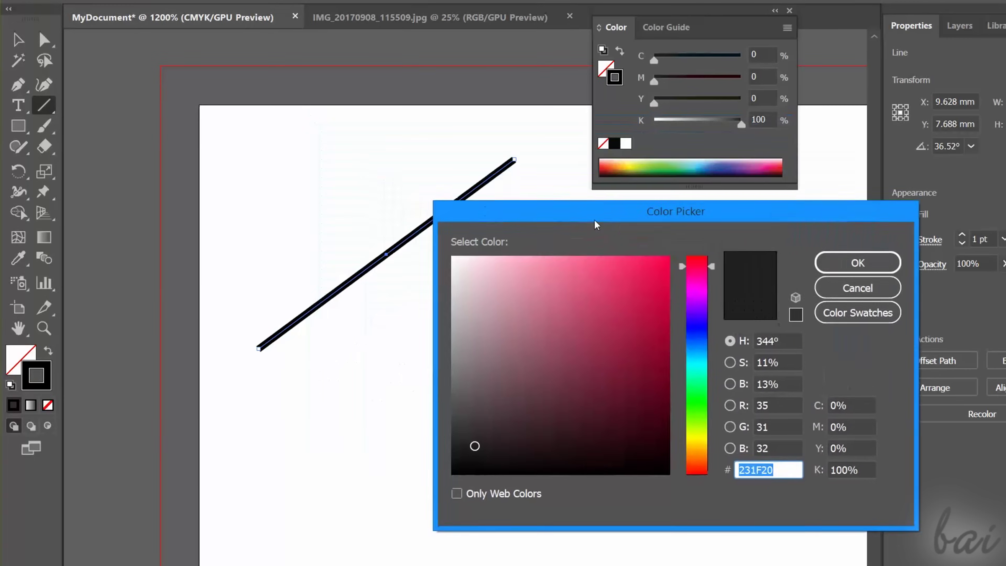
left_click_drag(595, 221, 598, 252)
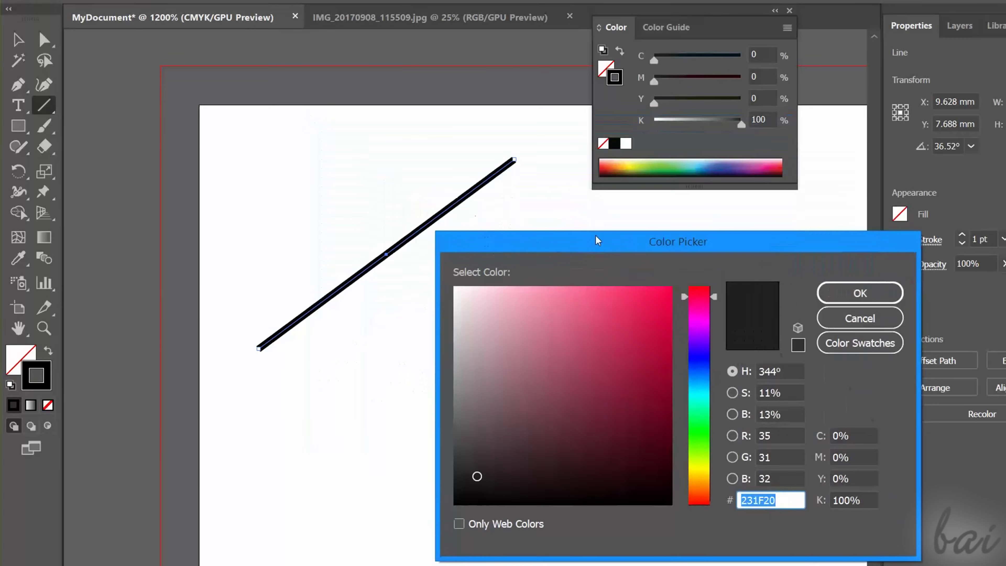
left_click_drag(655, 301, 665, 300)
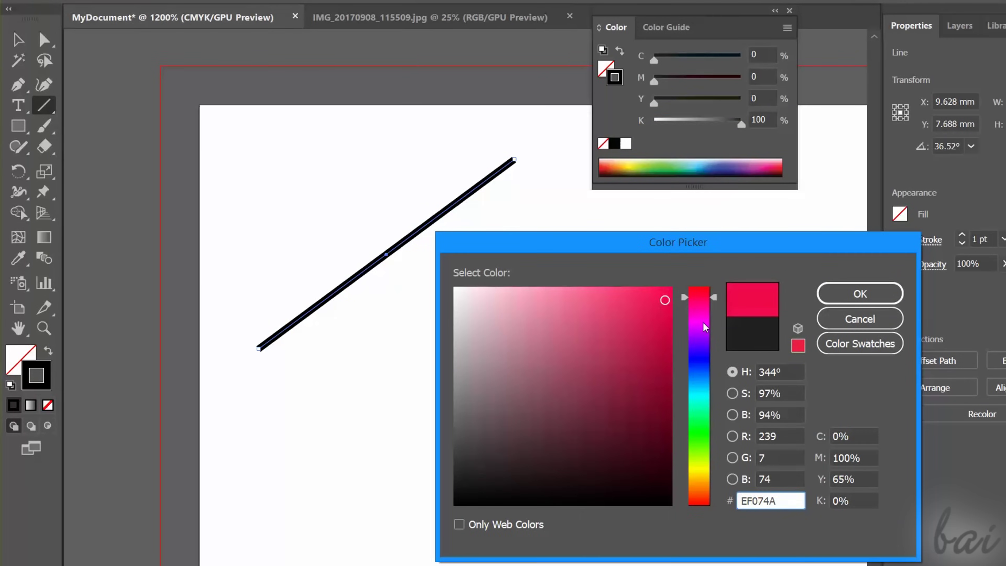
left_click(848, 292)
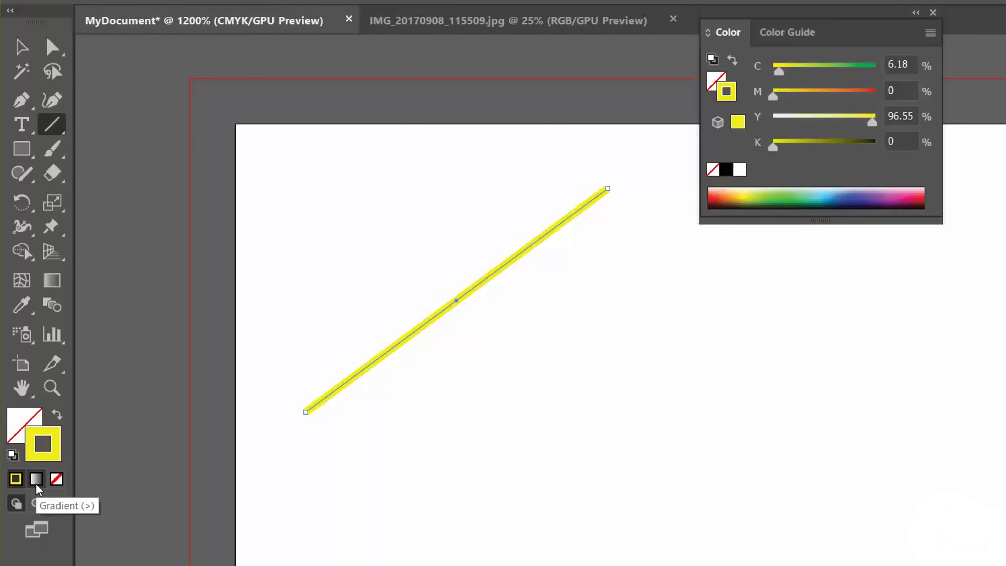
Apply a linear gradient to the line's stroke and set its starting stop to the red swatch.
left_click(36, 479)
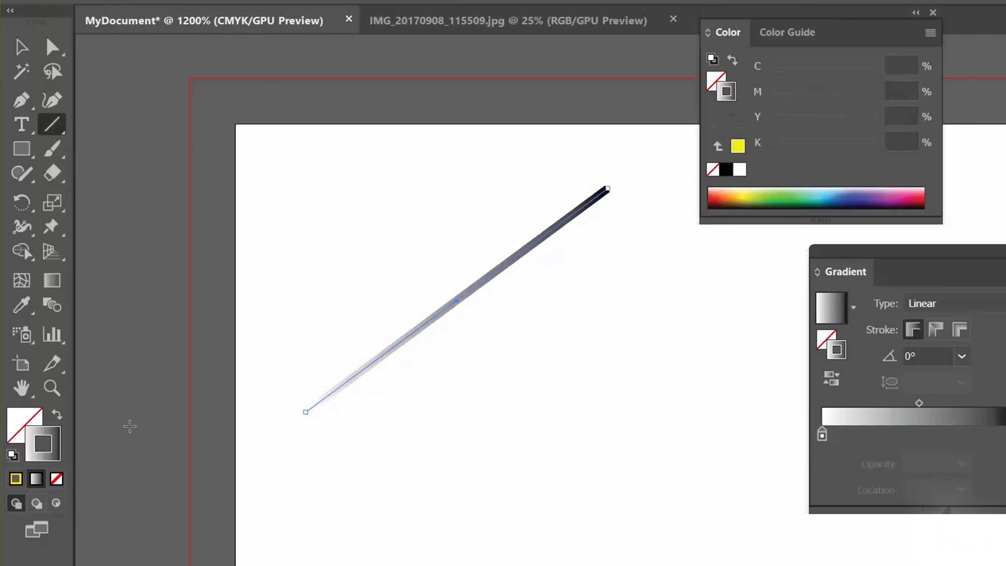
left_click_drag(899, 261, 653, 310)
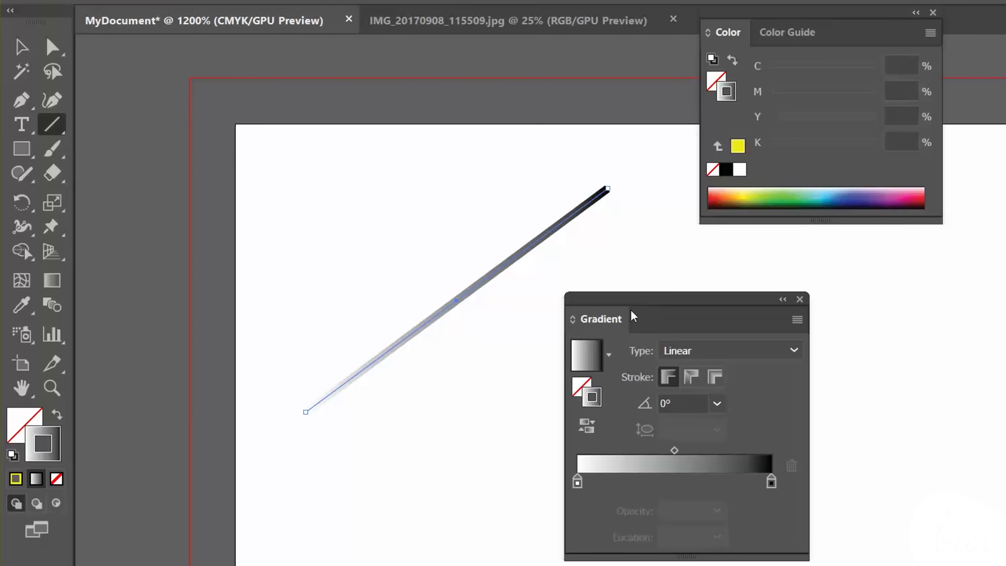
left_click(579, 482)
double_click(578, 482)
left_click(511, 324)
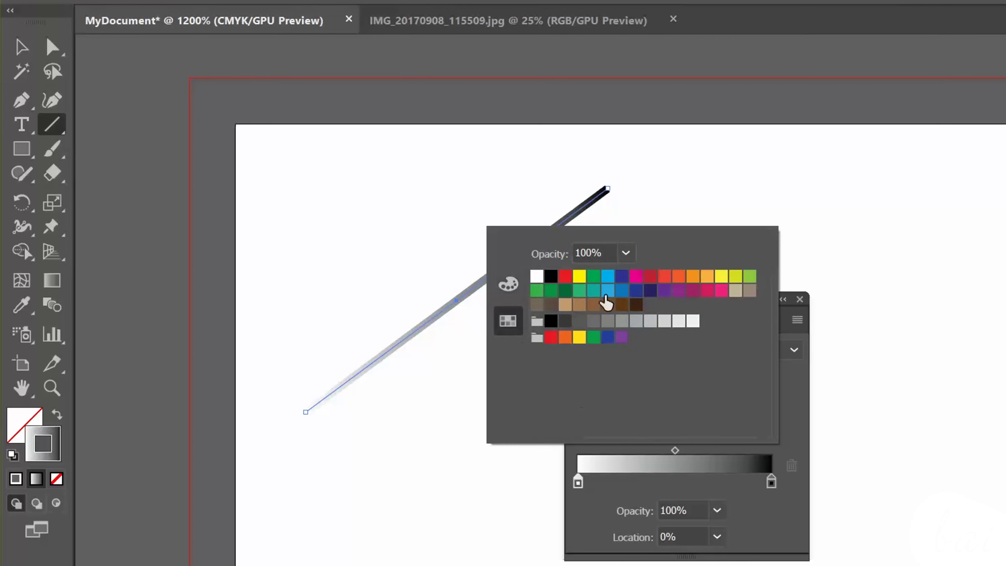
left_click(565, 278)
Set the stroke gradient's end stop to the yellow swatch and shift the midpoint to 13%.
left_click(770, 485)
double_click(771, 483)
left_click(580, 276)
left_click(769, 508)
mouse_move(579, 482)
left_mouse_down()
mouse_move(714, 482)
mouse_move(577, 482)
left_mouse_up()
left_click_drag(676, 452, 601, 456)
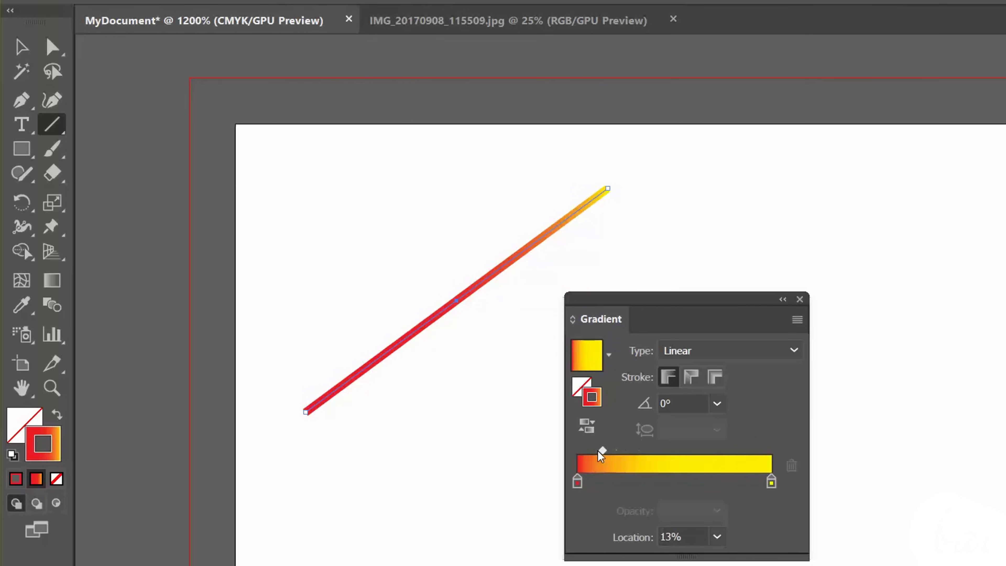
Try several preset angles for the line's gradient stroke.
left_click(718, 405)
left_click(758, 272)
left_click(718, 404)
left_click(747, 318)
left_click(718, 404)
left_click(754, 361)
left_click(717, 404)
left_click(735, 198)
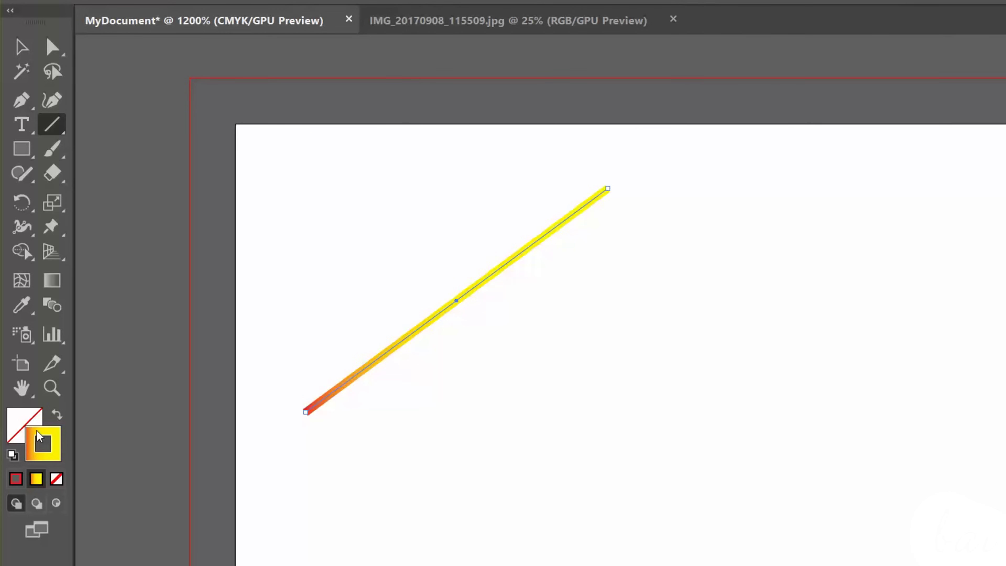
left_click(56, 479)
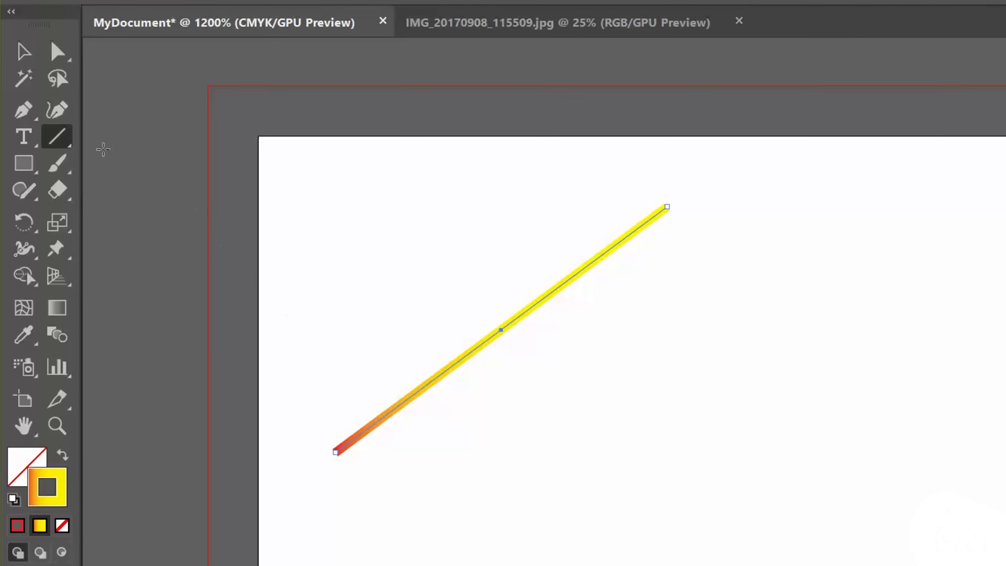
Draw a short arc beside the line with the Arc tool and a wavy path below it with the Pencil tool.
left_click_drag(60, 136, 119, 163)
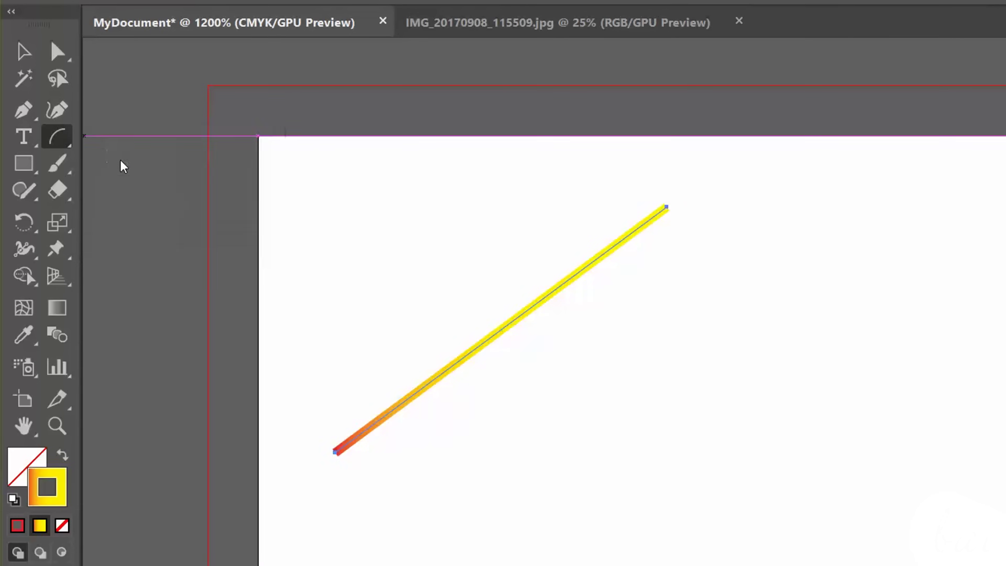
mouse_move(601, 394)
left_mouse_down()
mouse_move(644, 355)
mouse_move(804, 308)
mouse_move(723, 271)
mouse_move(755, 315)
mouse_move(737, 319)
left_mouse_up()
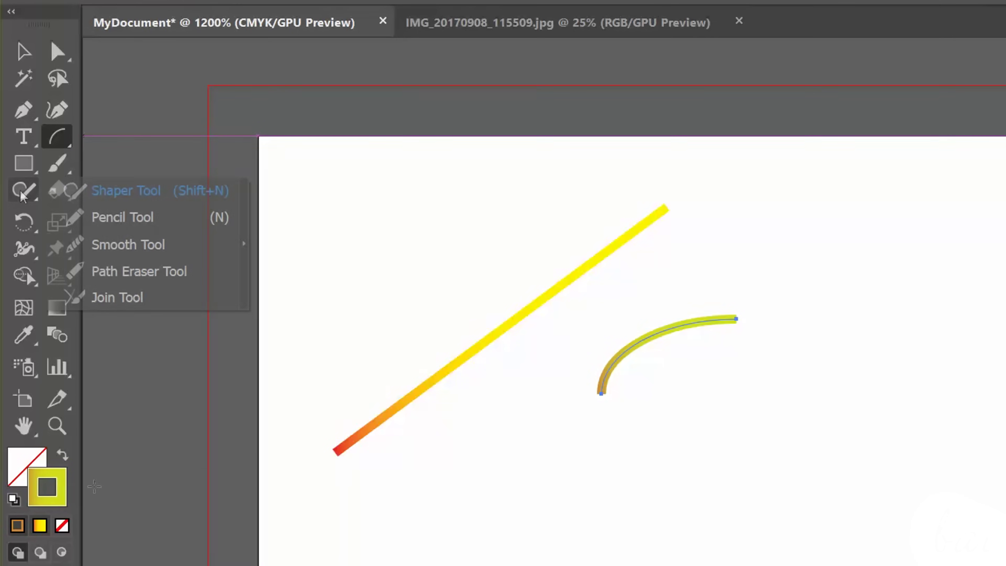
mouse_move(27, 190)
left_mouse_down()
mouse_move(106, 195)
mouse_move(122, 216)
left_mouse_up()
left_click_drag(697, 521, 792, 422)
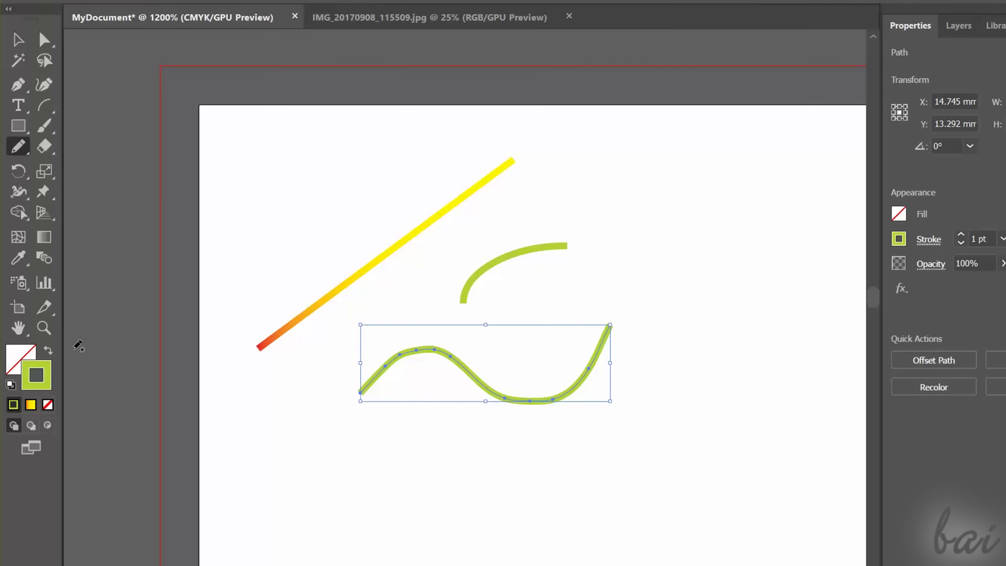
Fill the wavy path with cyan, picking colour 08F3FF in the Color Picker.
left_click(20, 353)
double_click(23, 367)
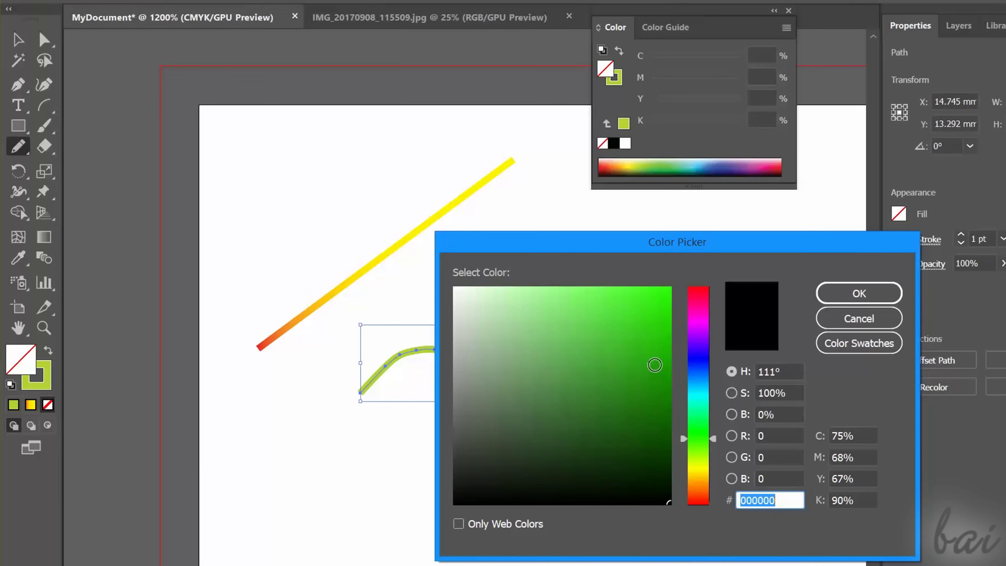
left_click(699, 393)
left_click(666, 287)
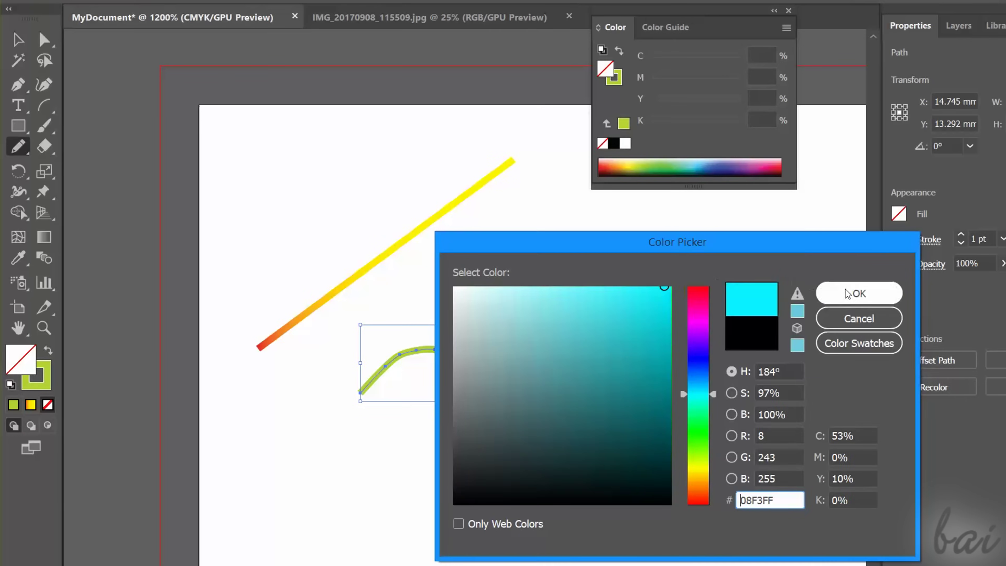
left_click(846, 290)
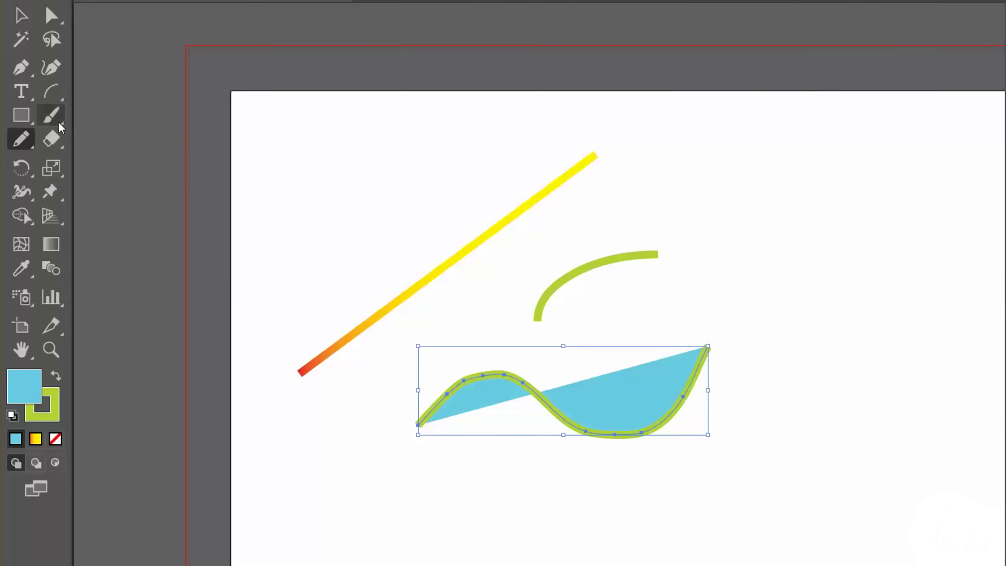
Paint a thick wavy green stroke below the filled path with the Paintbrush tool.
left_click(44, 125)
left_click(135, 115)
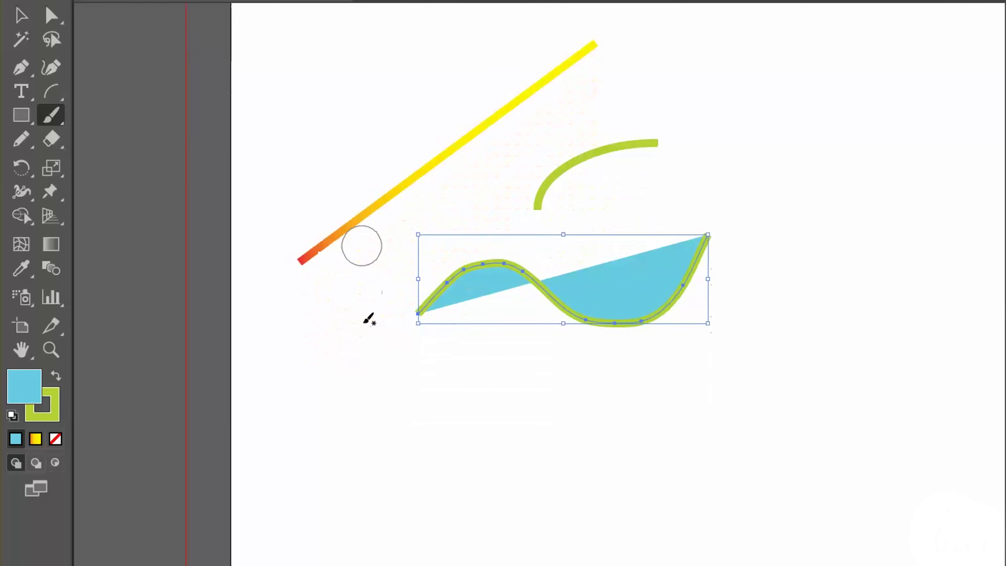
left_click_drag(301, 456, 415, 400)
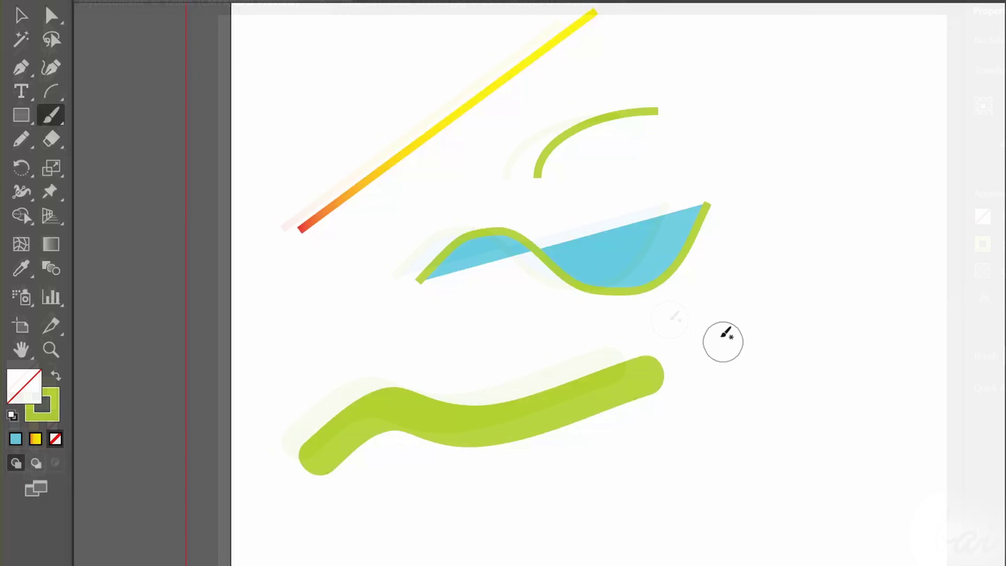
Try the rough charcoal-style brush with two short strokes below the thick green stroke.
left_click(920, 331)
left_click_drag(444, 412, 554, 377)
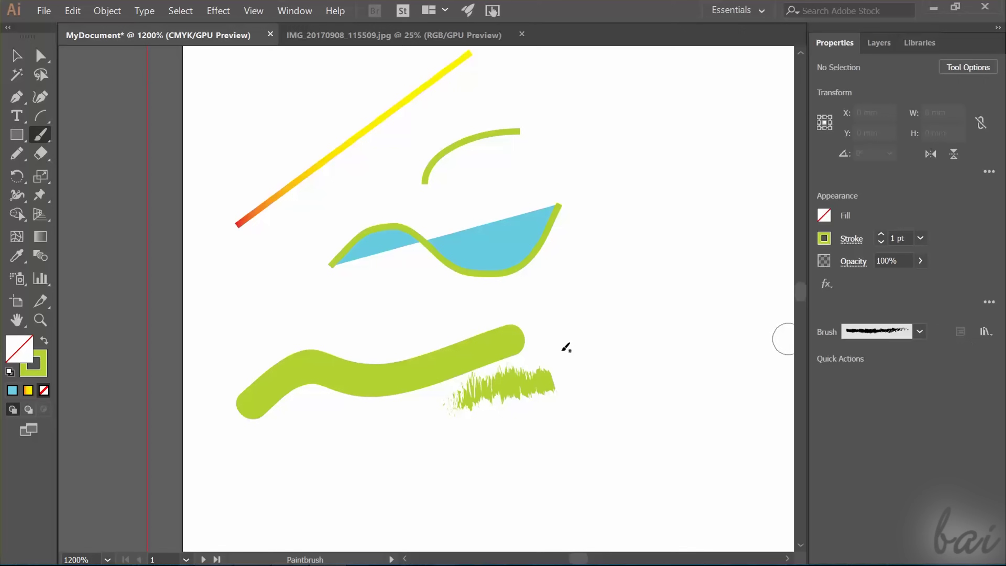
left_click_drag(328, 460, 429, 432)
Try another brush from the brush list with a long freehand stroke across the empty lower area of the artboard.
left_click(920, 332)
left_click(916, 440)
left_click(916, 440)
left_click(876, 411)
scroll(747, 409, "down", 3)
mouse_move(676, 325)
left_mouse_down()
mouse_move(494, 461)
mouse_move(323, 486)
left_mouse_up()
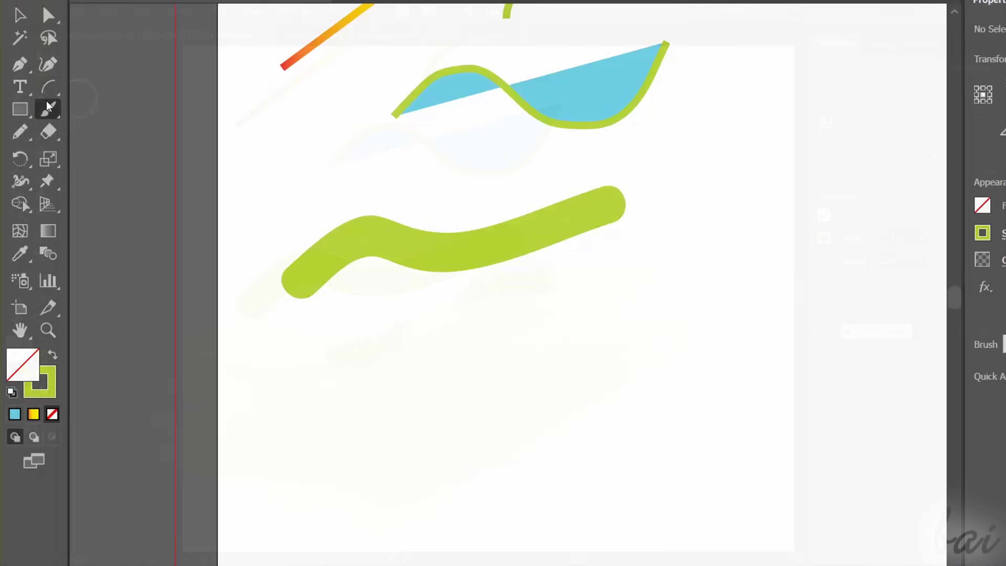
Paint a second wavy green stroke with the Blob Brush tool, just below the existing thick stroke.
left_click(40, 135)
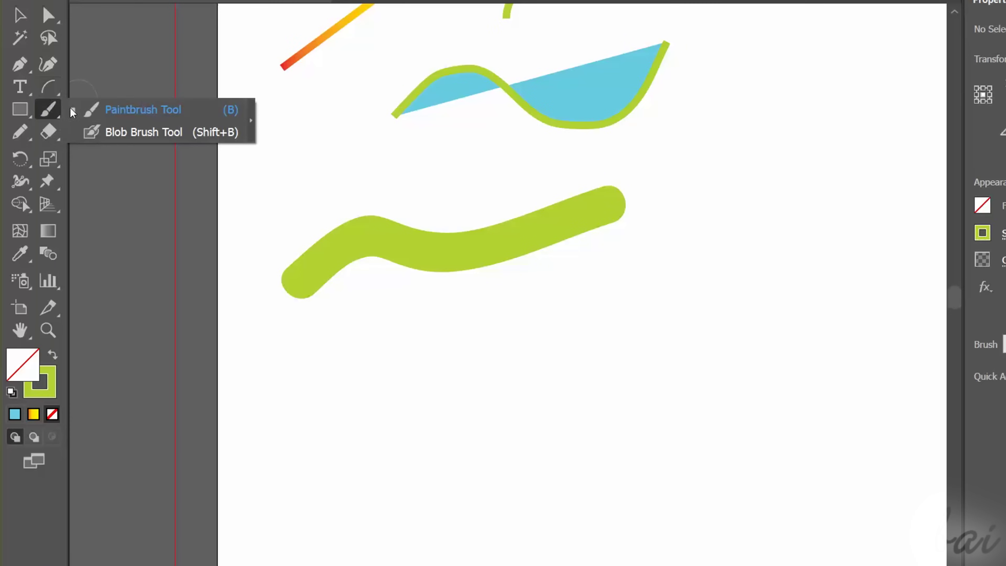
left_click(135, 139)
left_click_drag(308, 408, 659, 302)
Give the Blob Brush shape a blue stroke, picking colour 0C00FF in the Color Picker.
left_click(20, 15)
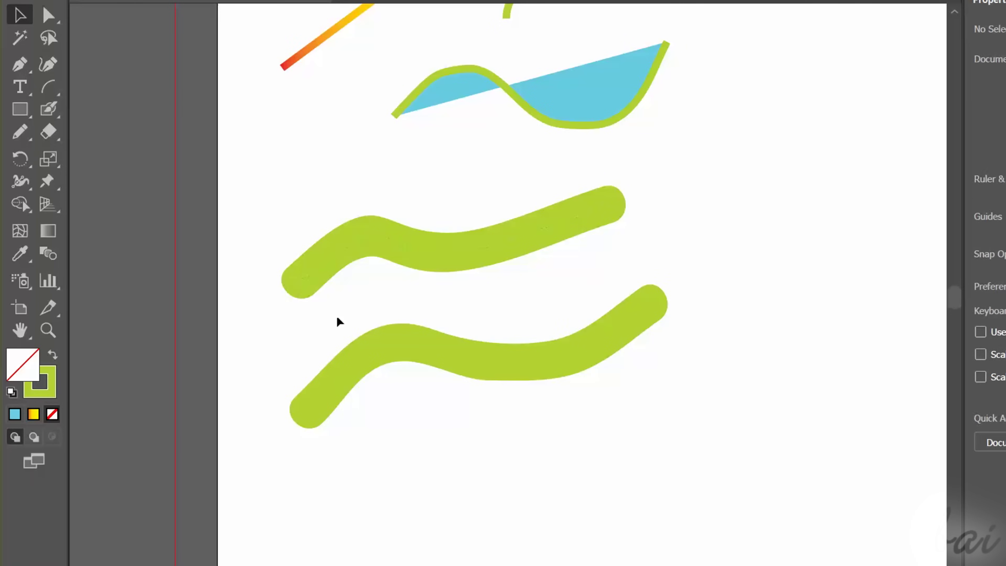
left_click(421, 349)
double_click(48, 386)
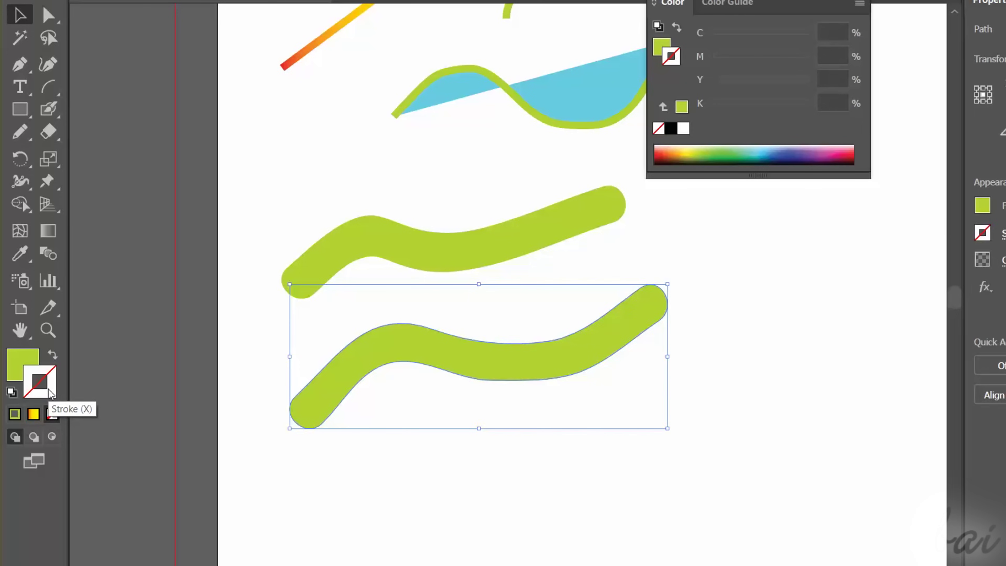
left_click(762, 362)
left_click_drag(705, 306, 733, 286)
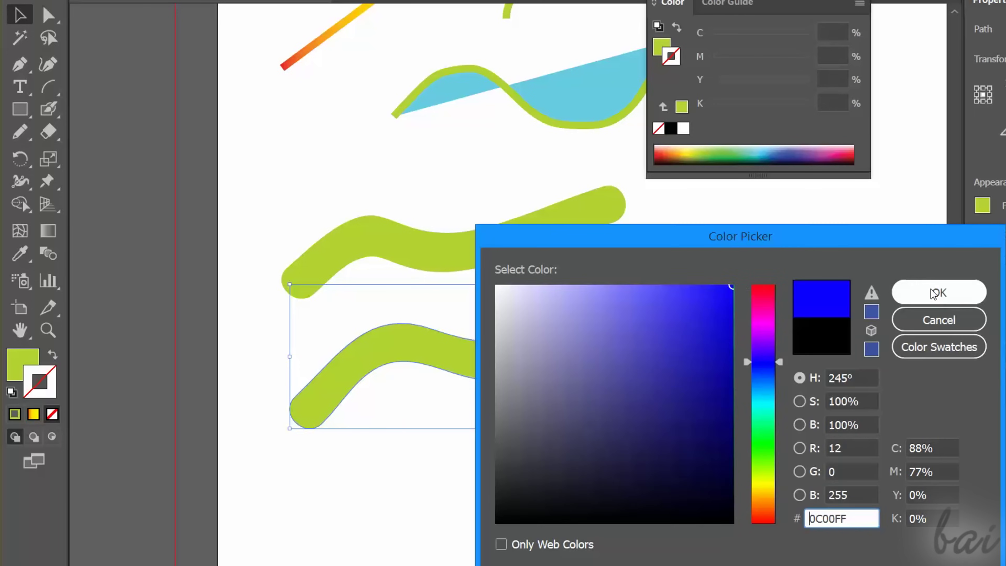
left_click(940, 293)
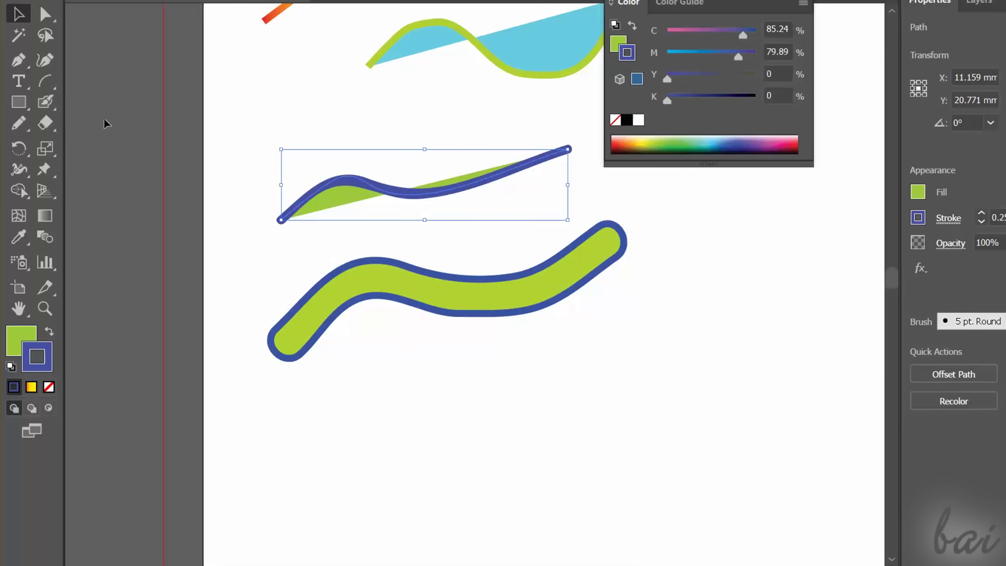
Draw a rectangle below the two wavy strokes and a smaller horizontal ellipse beside it.
left_click(18, 104)
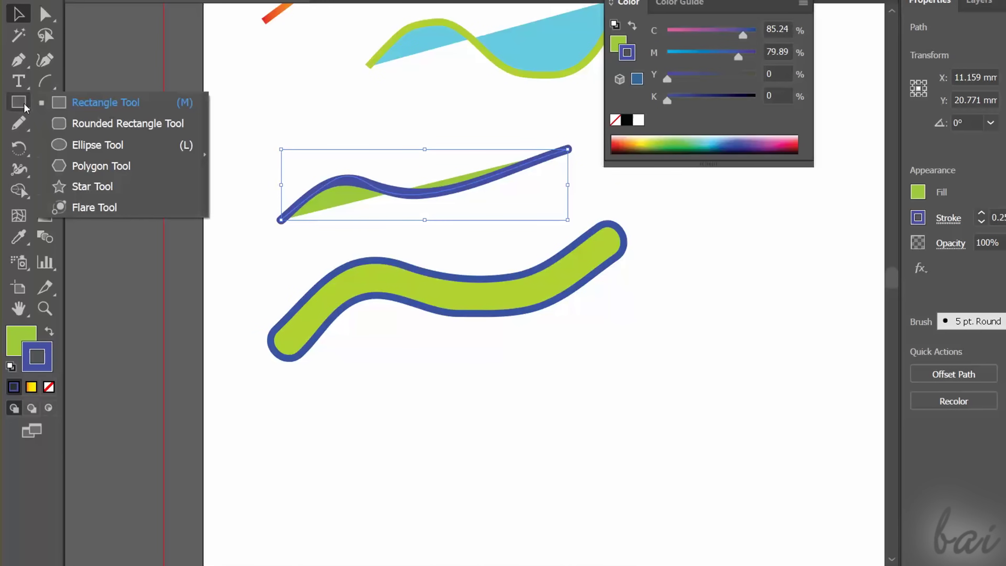
left_click(106, 103)
left_click_drag(288, 388, 438, 488)
left_click(19, 102)
left_click(105, 143)
left_click_drag(492, 412, 598, 358)
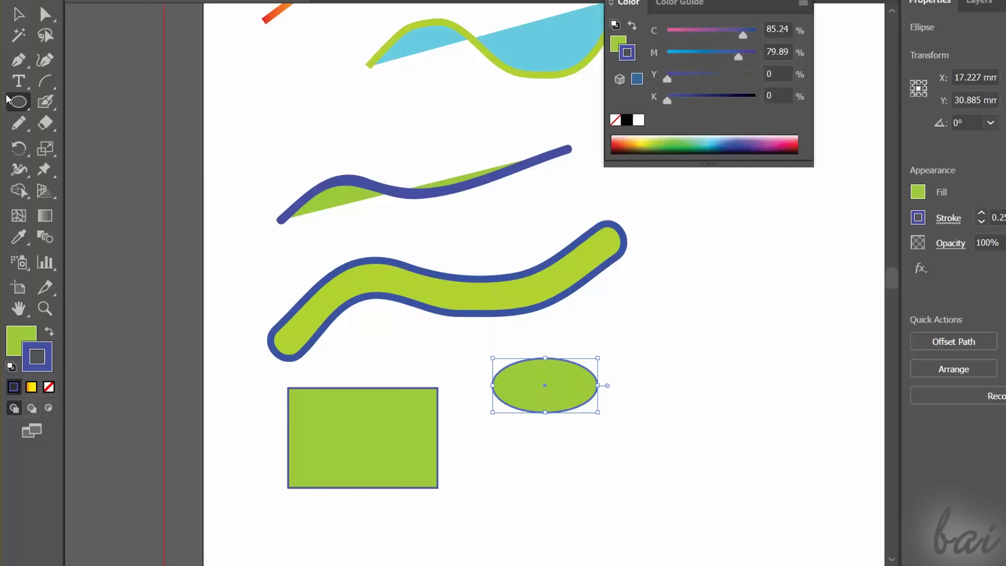
Draw a five-pointed star below the ellipse with the Star tool.
left_click(18, 102)
left_click(100, 188)
mouse_move(499, 504)
left_mouse_down()
mouse_move(551, 466)
mouse_move(547, 456)
left_mouse_up()
scroll(634, 416, "down", 1)
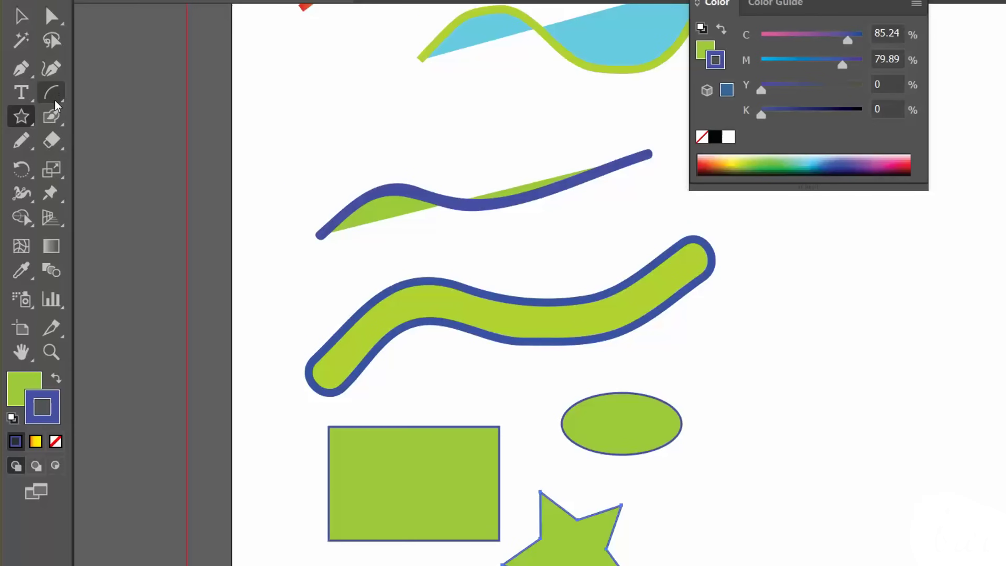
Look through the options of the Blob Brush and Arc Segment tools, closing both without changes.
left_click(46, 104)
double_click(56, 119)
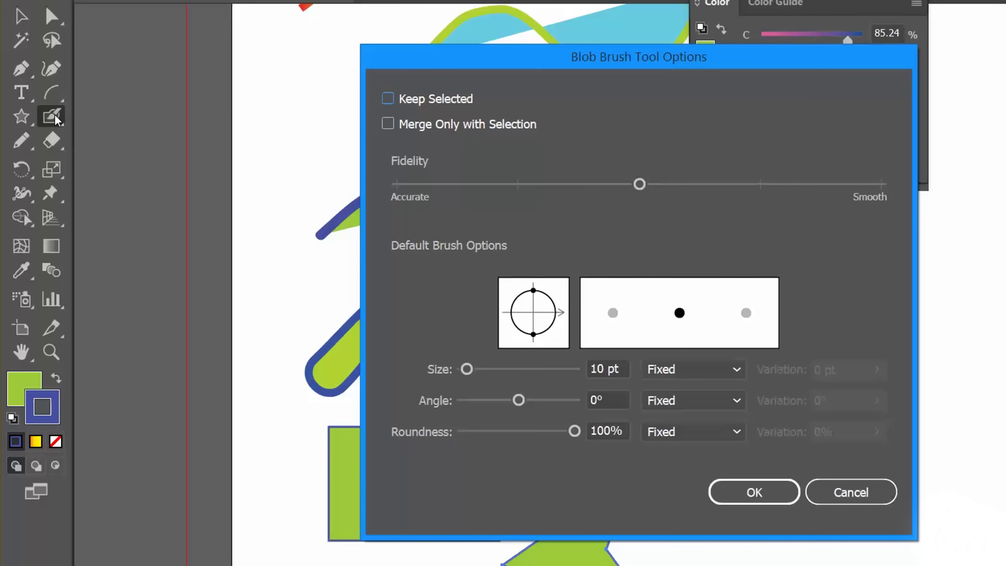
left_click(874, 489)
left_click(63, 95)
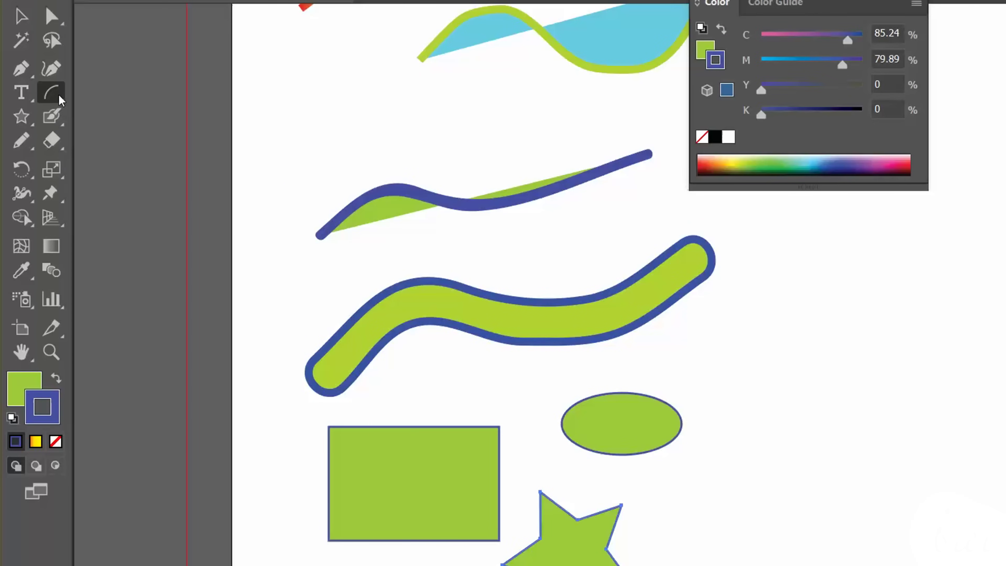
double_click(59, 101)
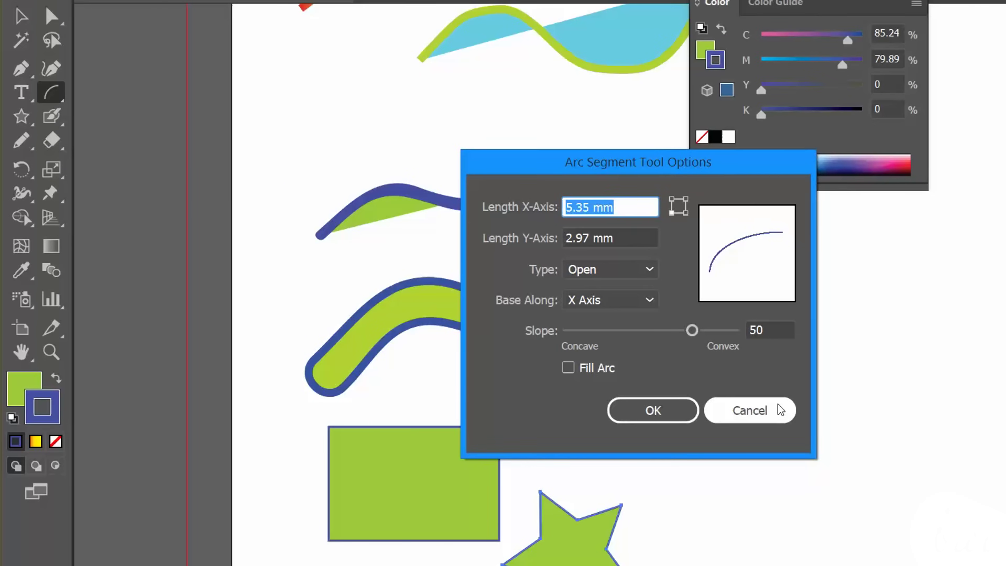
left_click(789, 410)
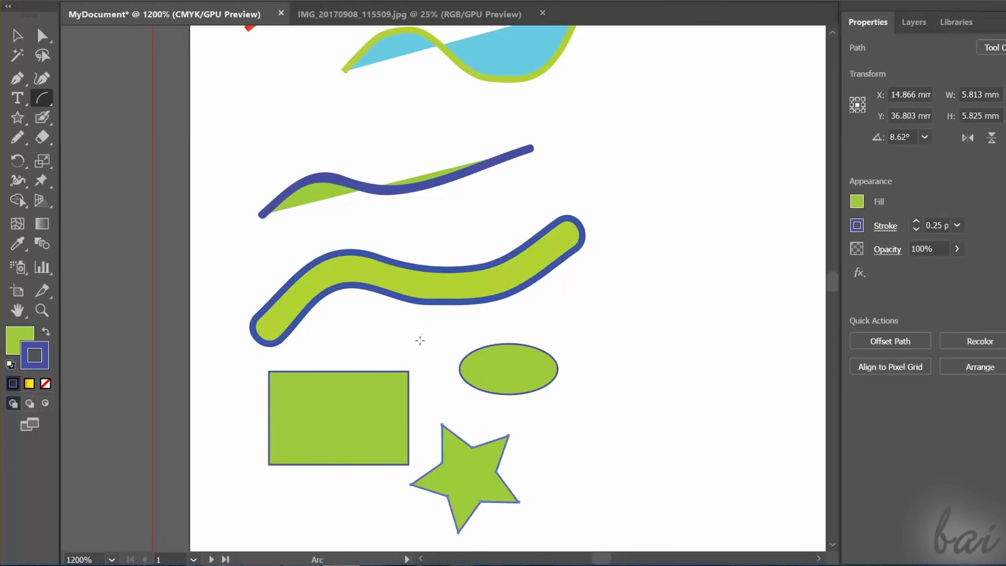
Examine the drawn shapes at different zoom levels, from an overview of the artboard to close-ups of the rectangle and ellipse outlines.
key("ctrl+minus")
key("ctrl+minus")
key("ctrl+minus")
key("ctrl+minus")
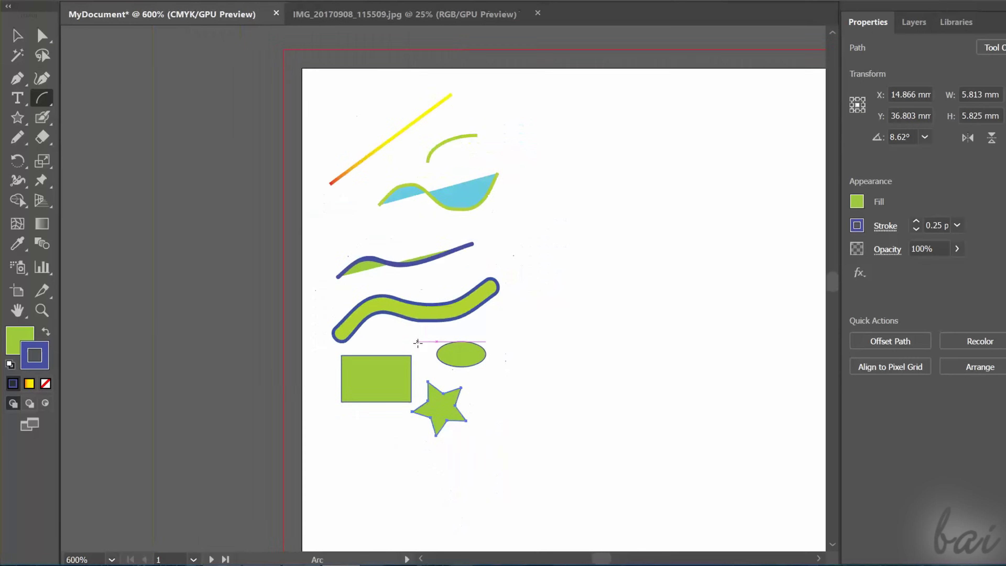
scroll(445, 337, "up", 10)
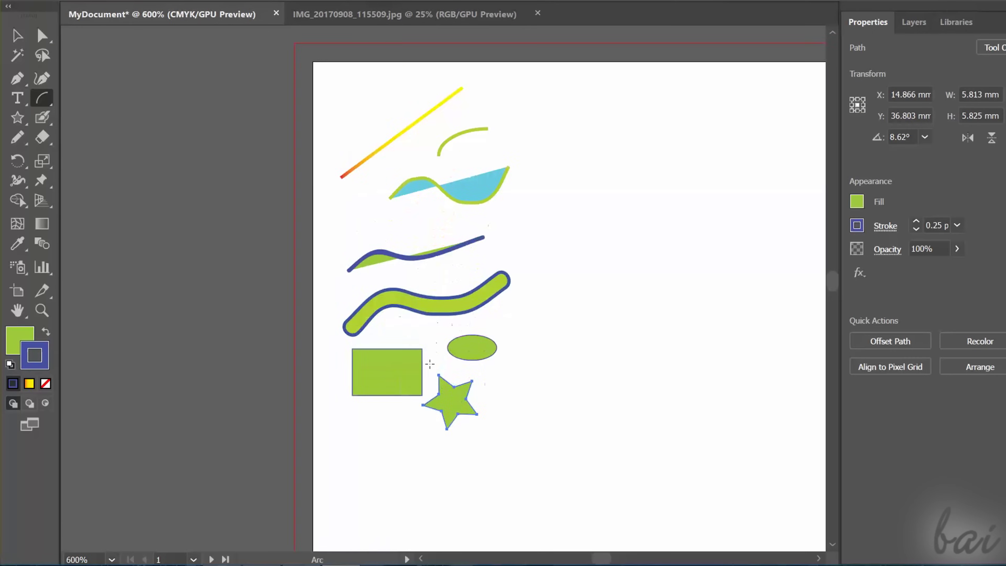
scroll(486, 382, "down", 10)
scroll(516, 396, "up", 6)
scroll(542, 415, "down", 5)
scroll(451, 365, "up", 8)
left_click_drag(332, 297, 470, 434)
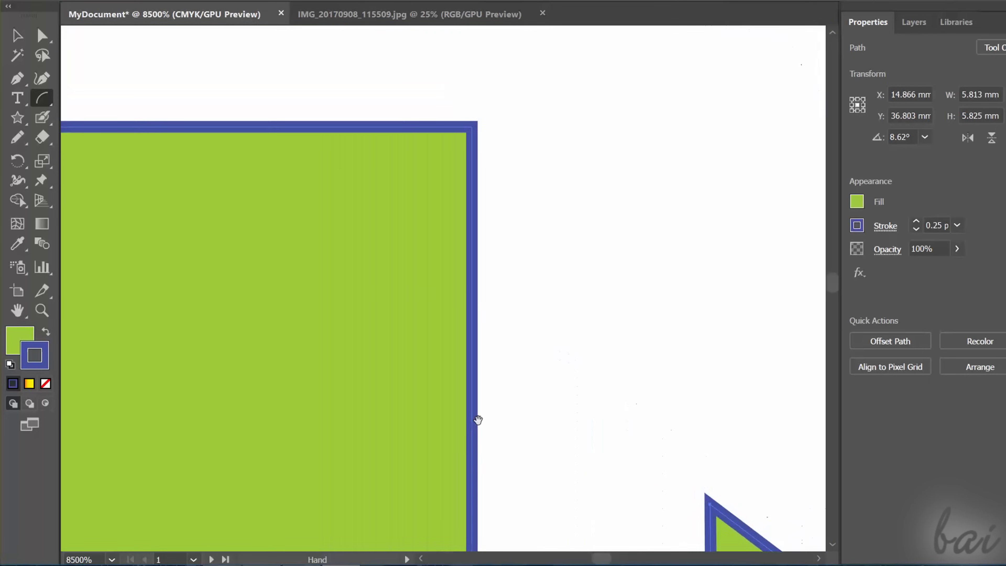
left_click_drag(379, 202, 346, 430)
left_click_drag(620, 313, 218, 362)
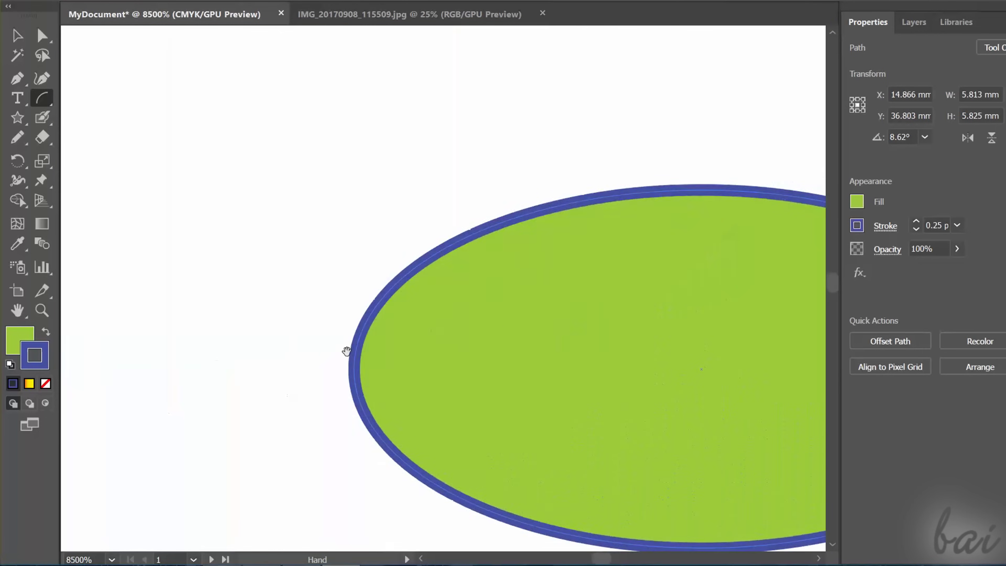
left_click_drag(605, 272, 302, 211)
scroll(483, 353, "down", 5)
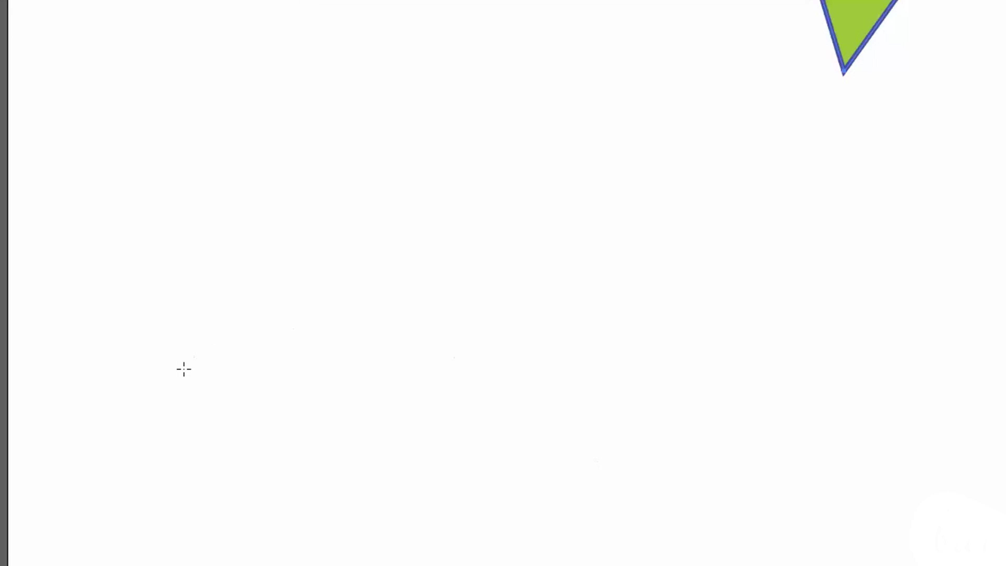
Draw a straight diagonal line in the empty area below the star, plus another shape near it.
left_click(176, 369)
left_click_drag(241, 365, 552, 233)
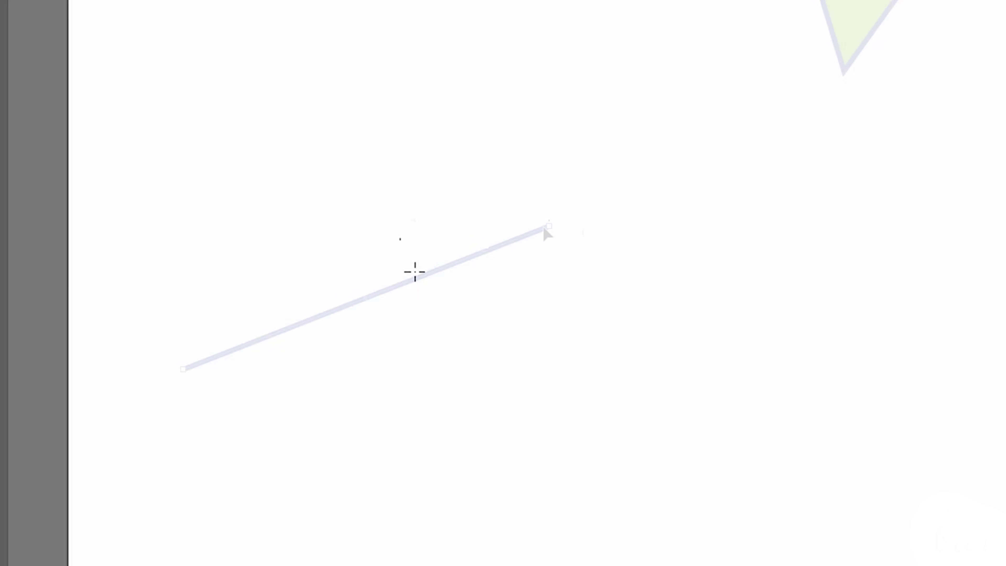
left_click_drag(413, 272, 603, 158)
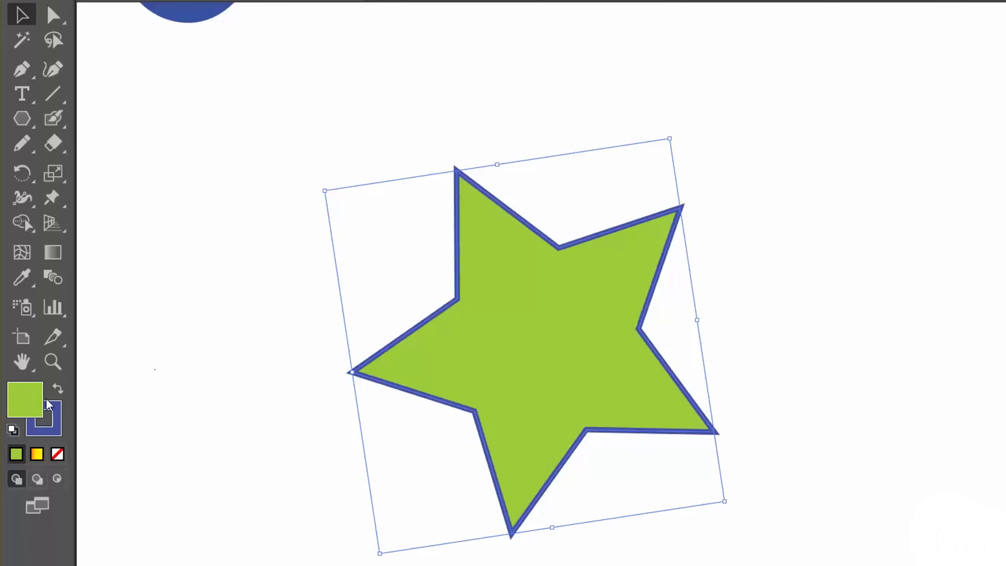
Remove both the fill and the stroke from the star, and draw a short line from its centre.
left_click(58, 455)
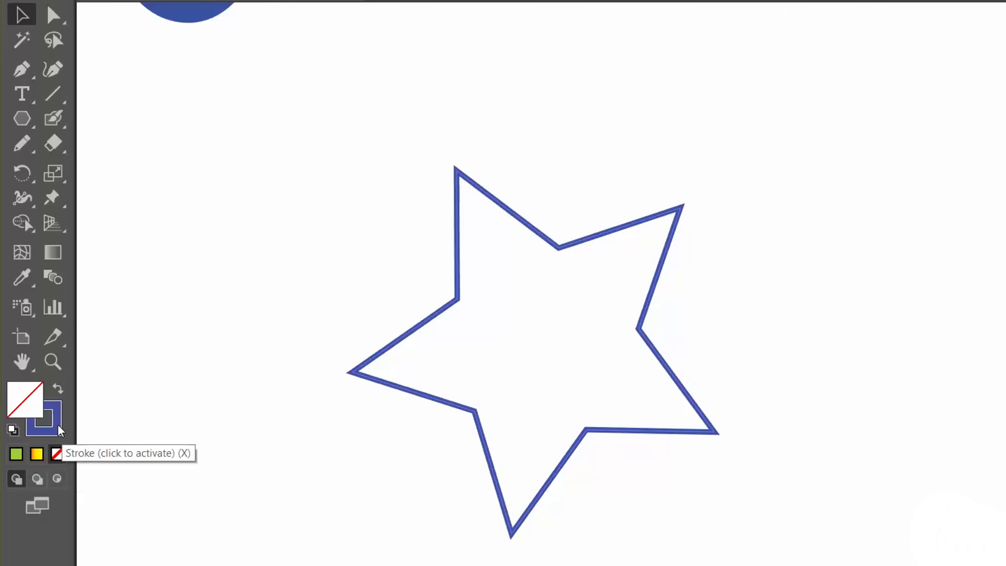
left_click(47, 428)
left_click(57, 455)
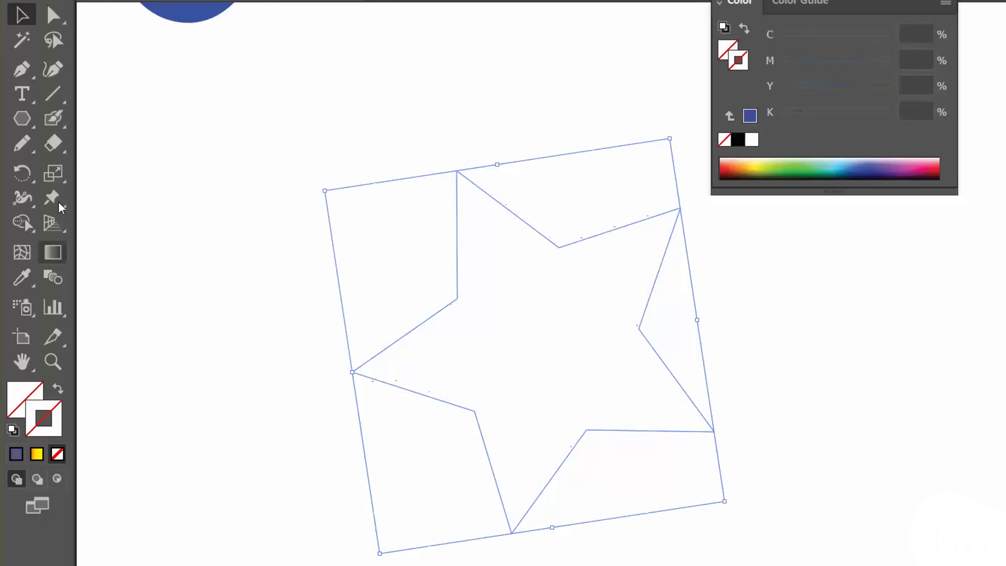
left_click(53, 99)
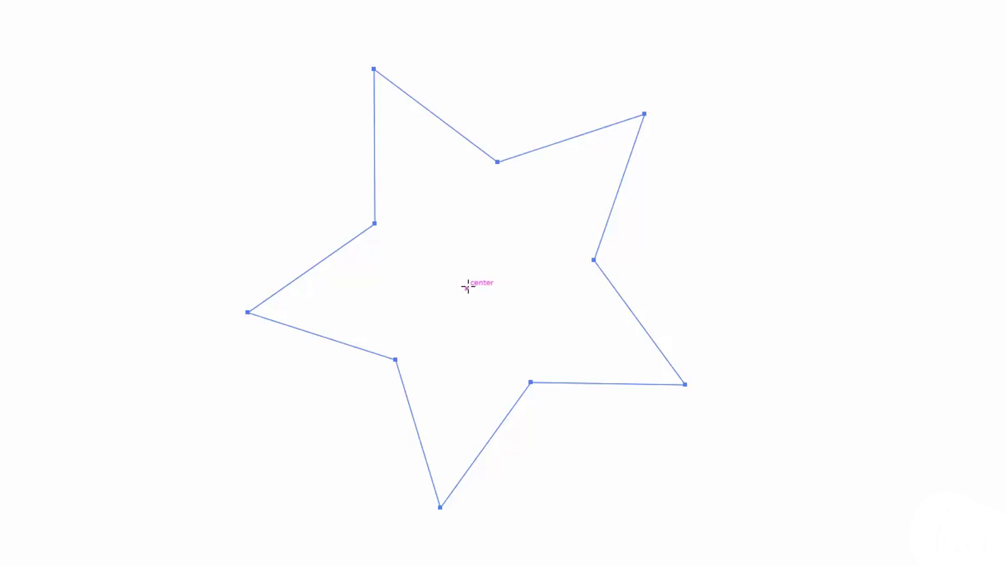
left_click_drag(468, 287, 449, 314)
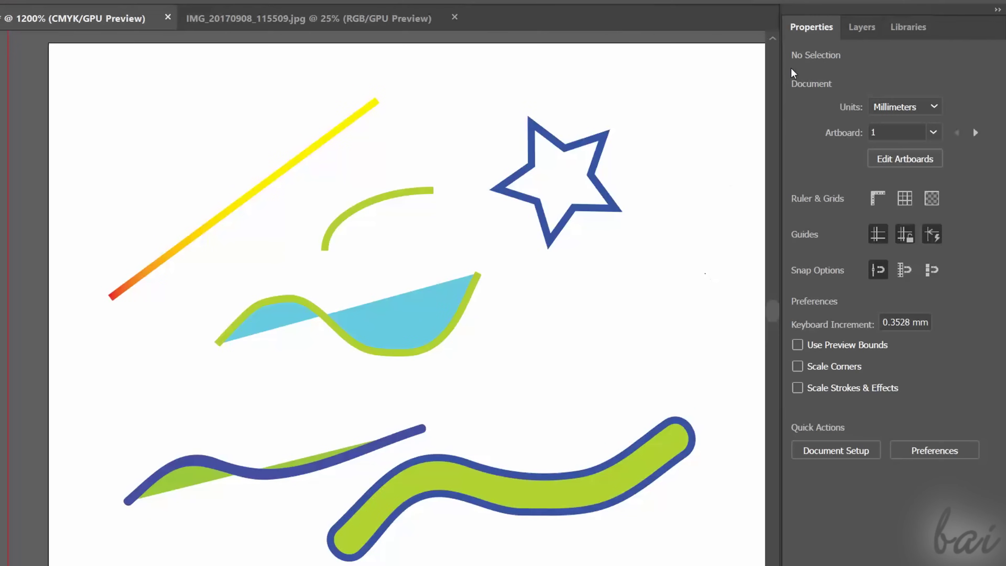
Show the contents of Layer 1 and select its paths and line one by one from the layer list.
left_click(864, 27)
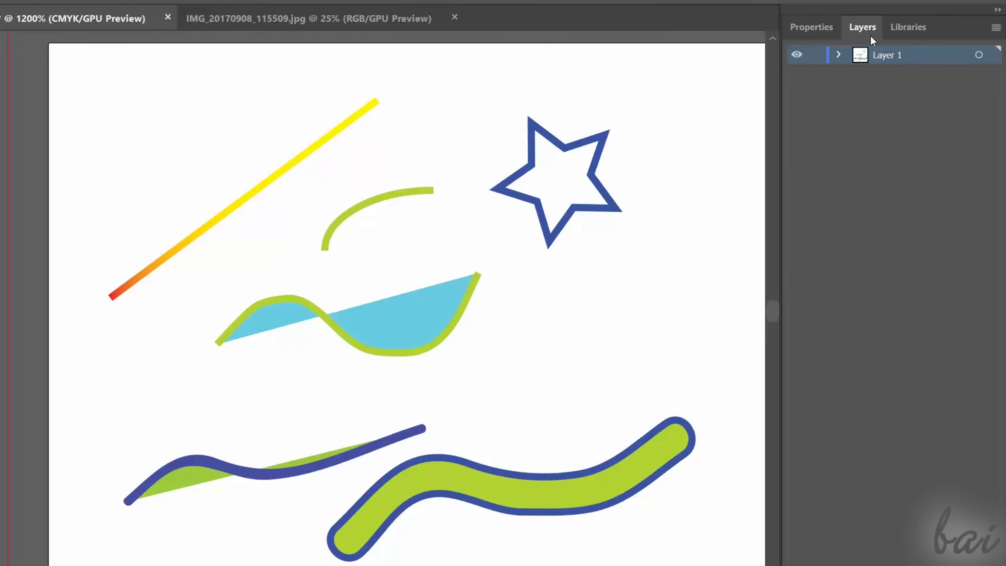
left_click(839, 55)
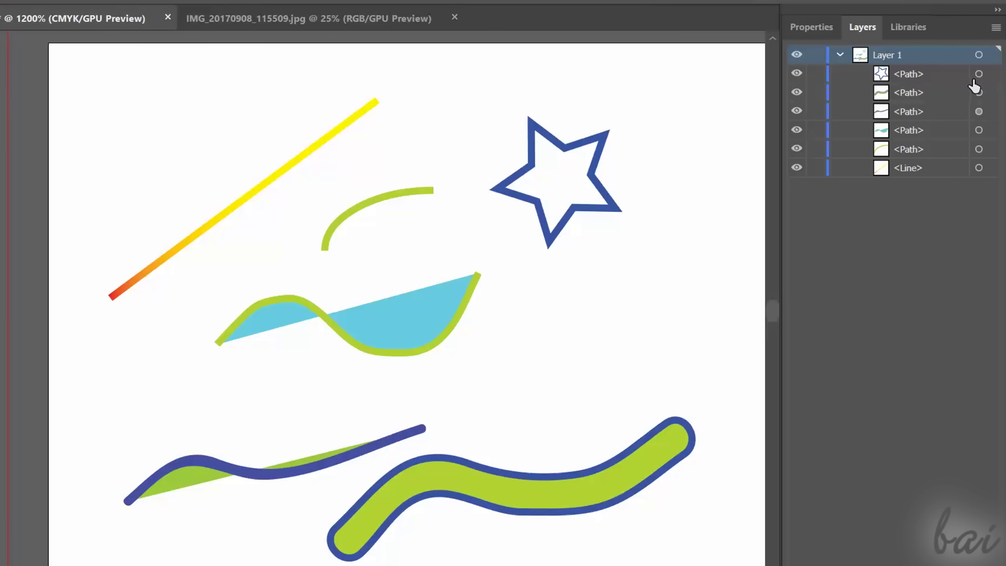
left_click(979, 73)
left_click(978, 93)
left_click(978, 111)
left_click(979, 130)
left_click(979, 149)
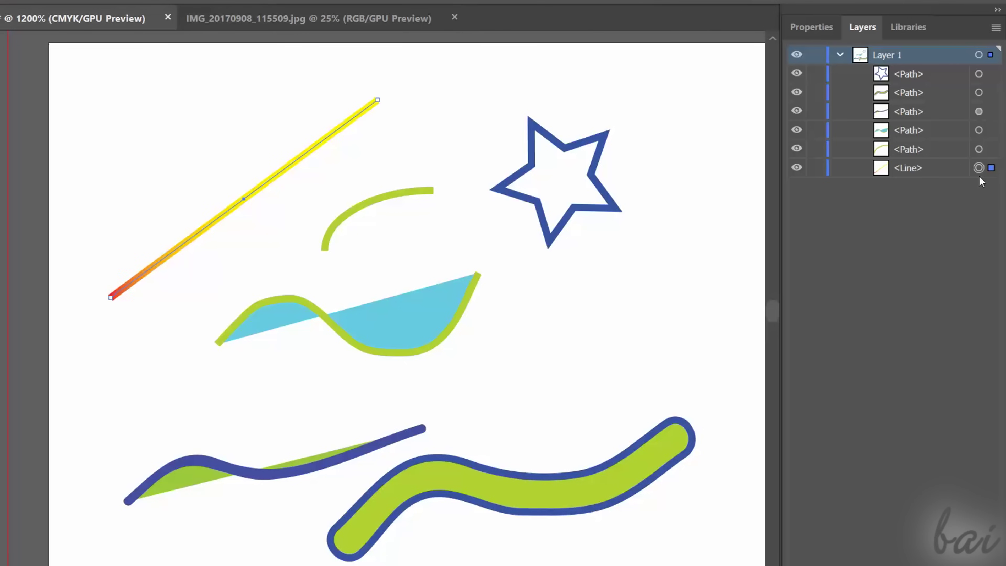
Hide and show again the individual objects of Layer 1, from the thick wavy shape down to the gradient line.
left_click(798, 93)
left_click(797, 93)
left_click(797, 111)
left_click(797, 111)
left_click(798, 133)
left_click(797, 150)
left_click(796, 150)
left_click(796, 168)
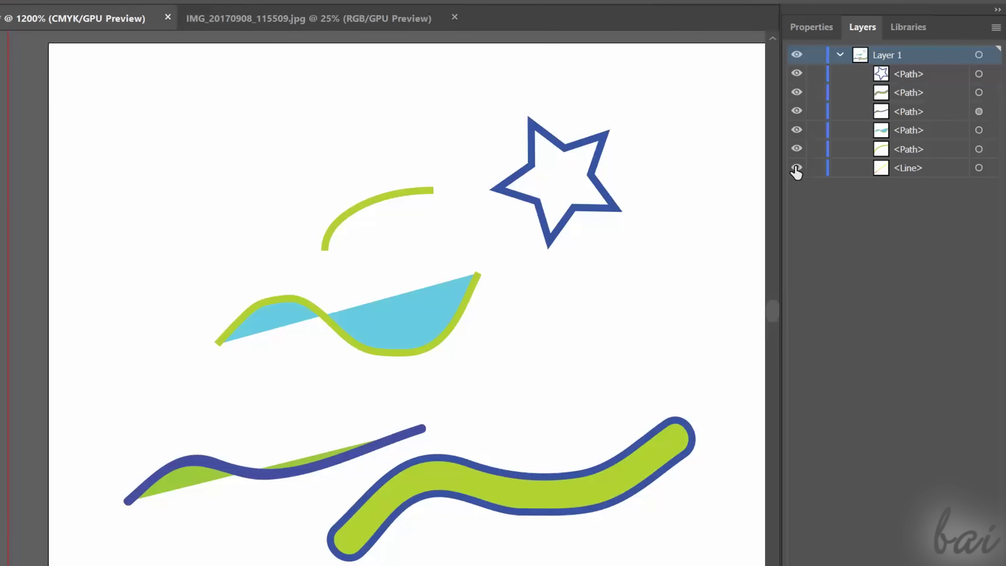
left_click(796, 168)
Hide and show the whole of Layer 1 twice.
left_click(798, 55)
left_click(798, 55)
left_click(797, 54)
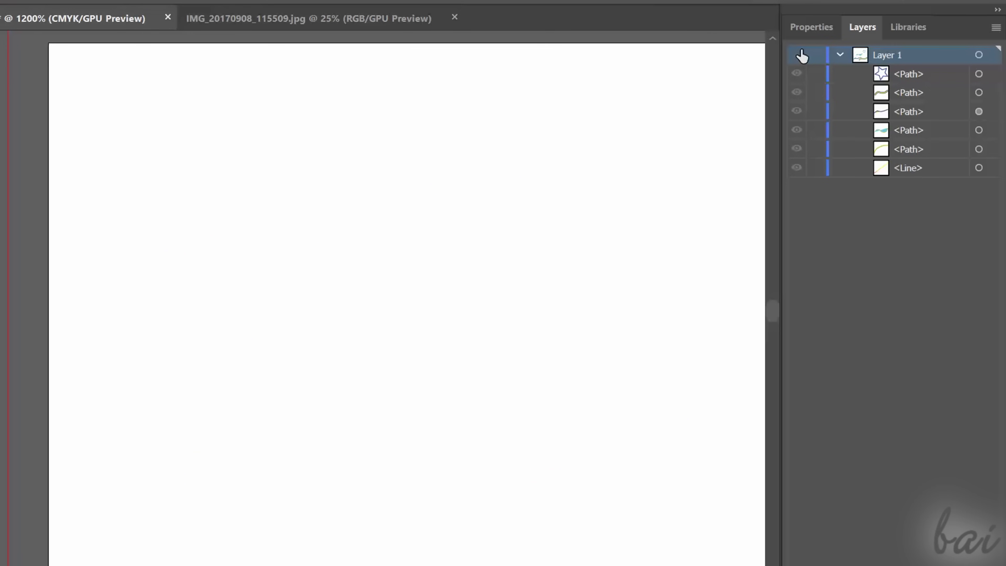
left_click(798, 55)
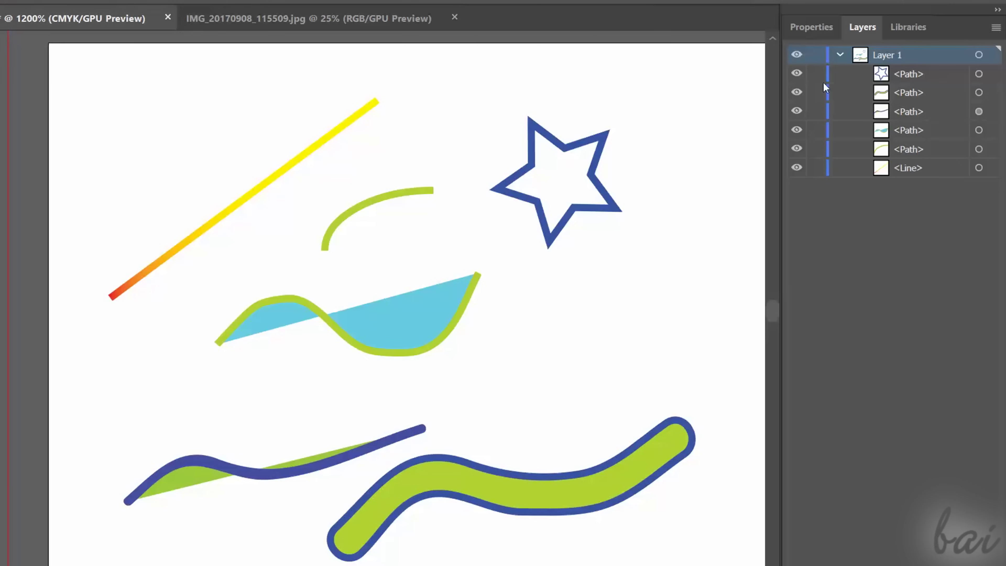
Select the star and the wavy paths in turn from the layer list, and the entire Layer 1.
left_click(980, 73)
left_click(980, 93)
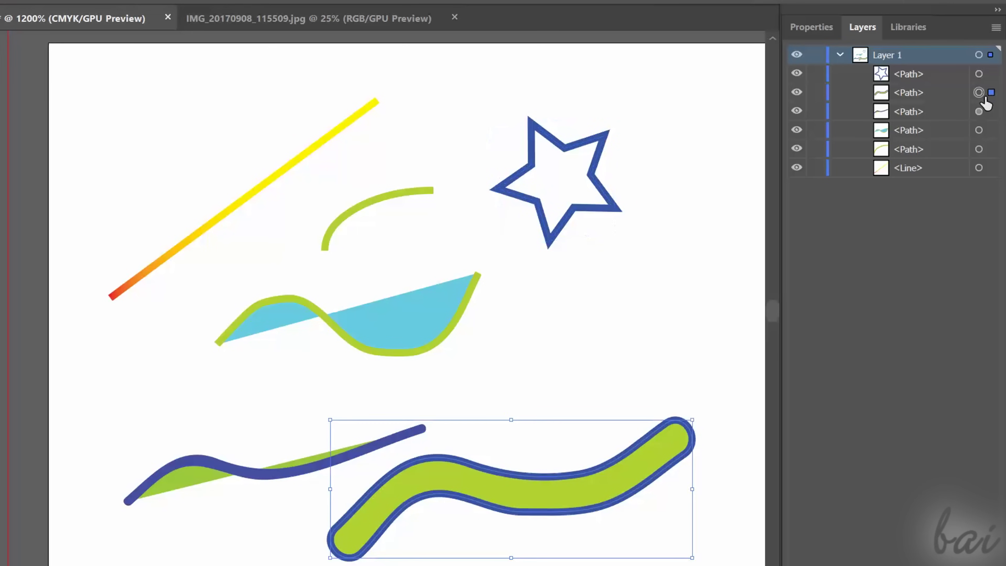
left_click(980, 111)
left_click(979, 131)
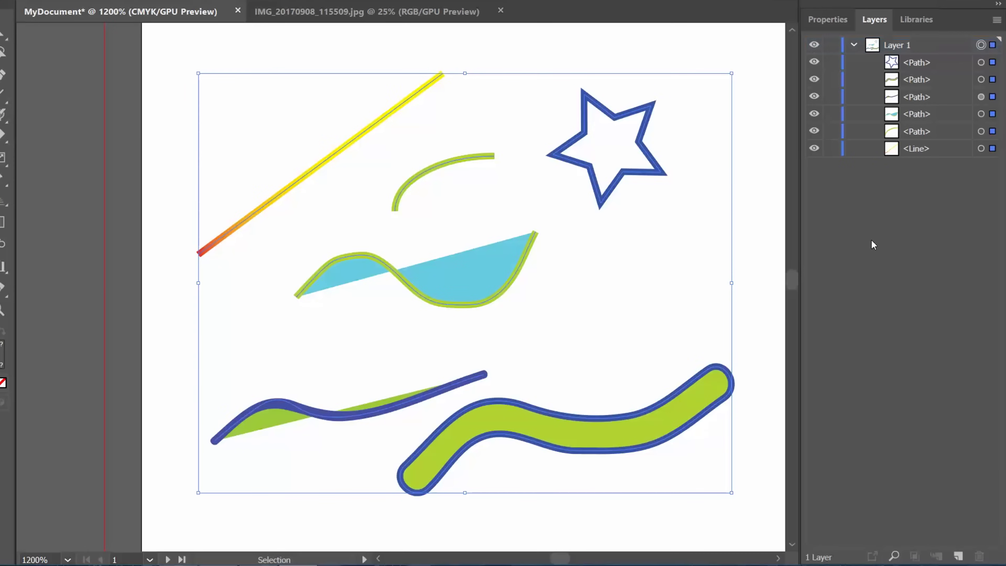
Create a new layer and move the gradient line and the green arc from Layer 1 into it.
left_click(958, 557)
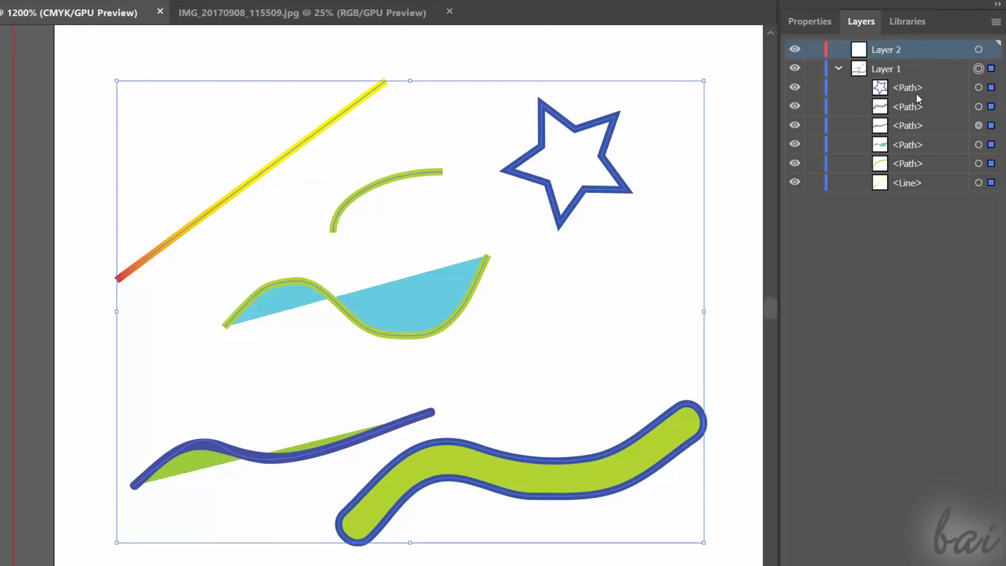
left_click_drag(911, 183, 893, 53)
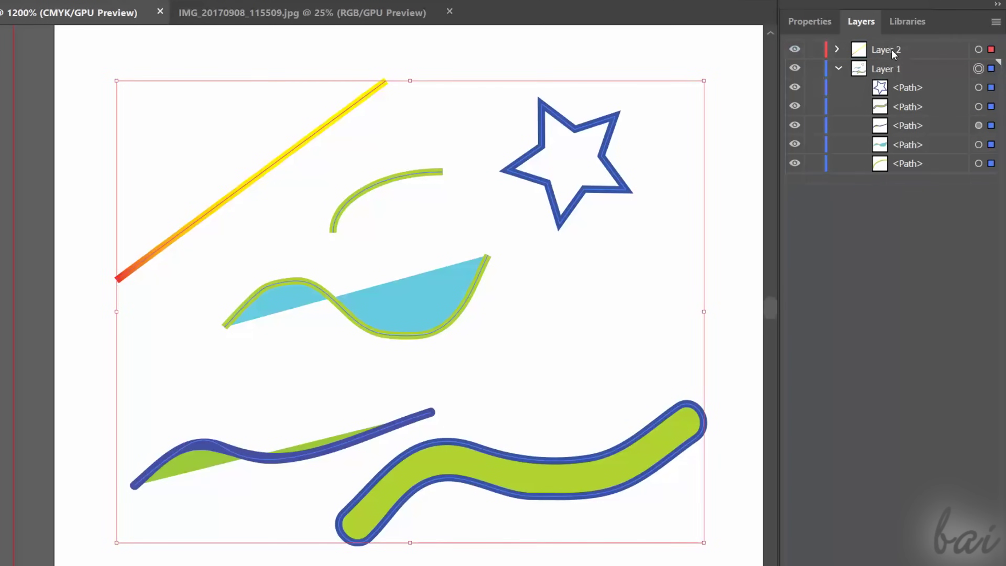
left_click_drag(907, 163, 892, 49)
Show the contents of Layer 2 and select the gradient line in it.
key("ctrl+equal")
left_click(837, 50)
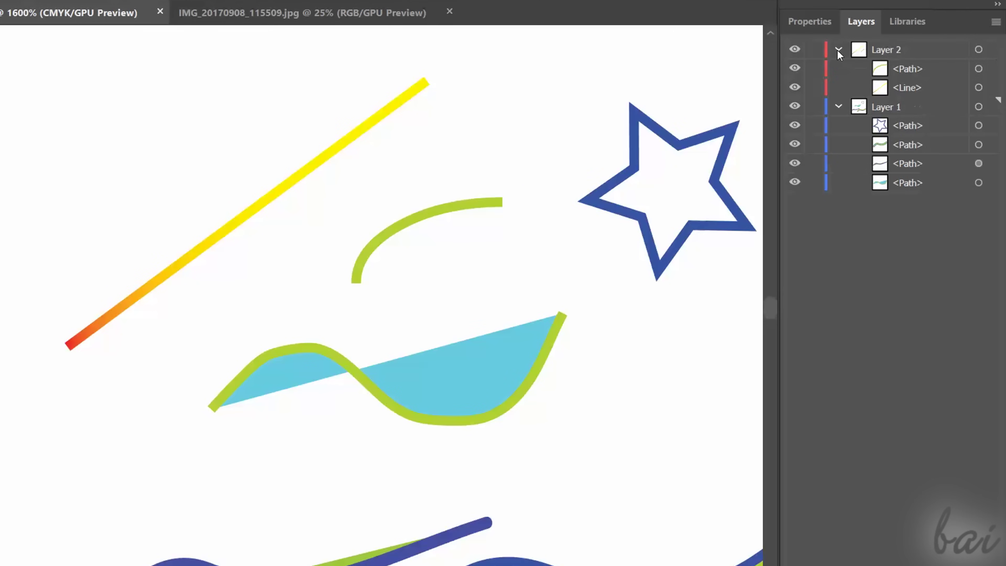
left_click(979, 88)
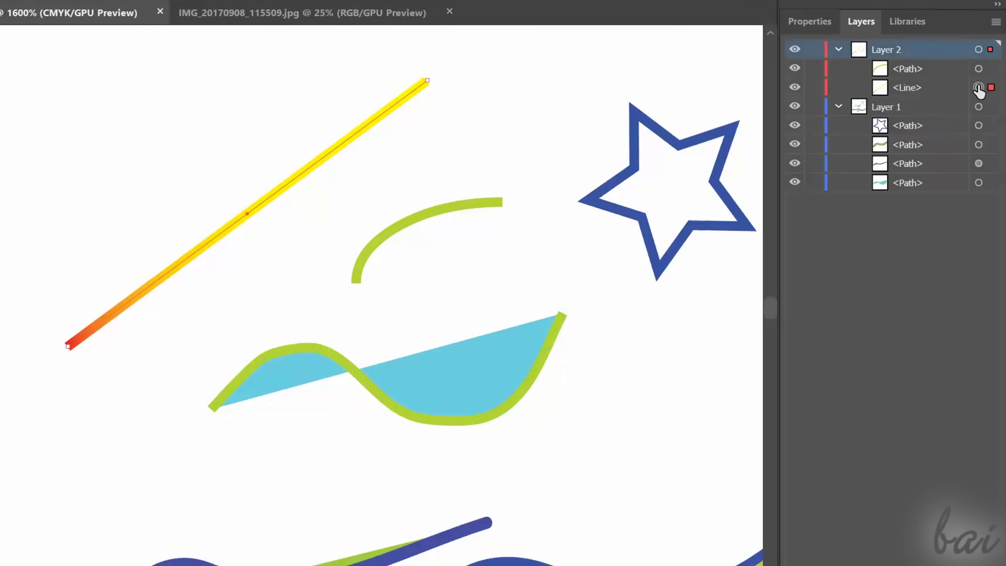
Reorder the thick outlined wavy path to the bottom of Layer 1, then raise it directly above the cyan-filled path.
left_click(979, 69)
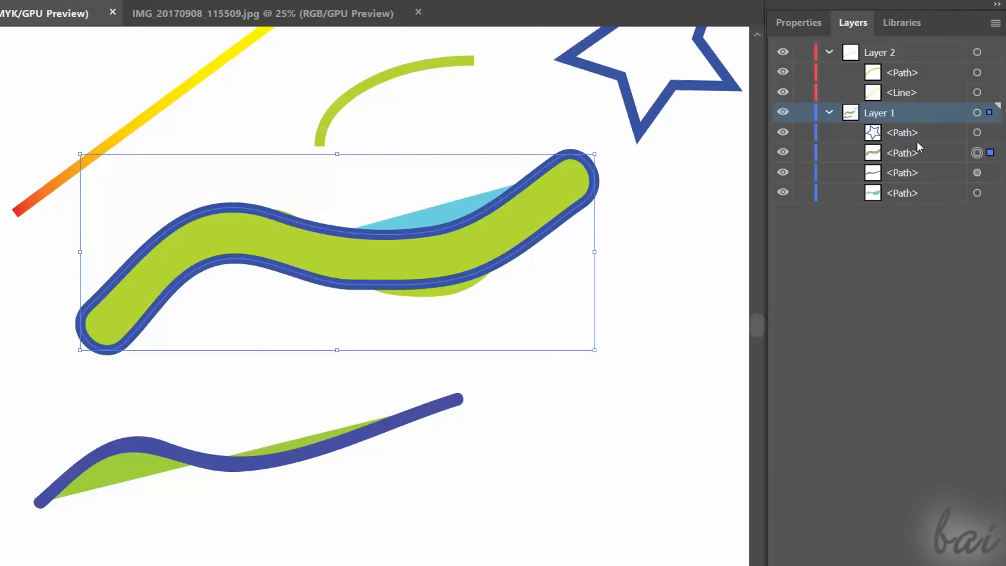
left_click(919, 148)
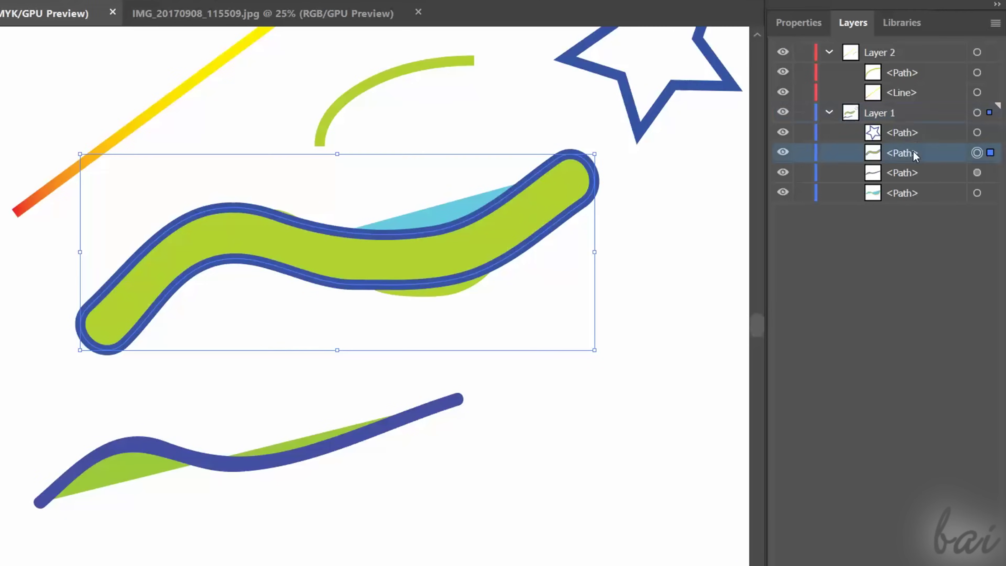
left_click_drag(907, 155, 897, 203)
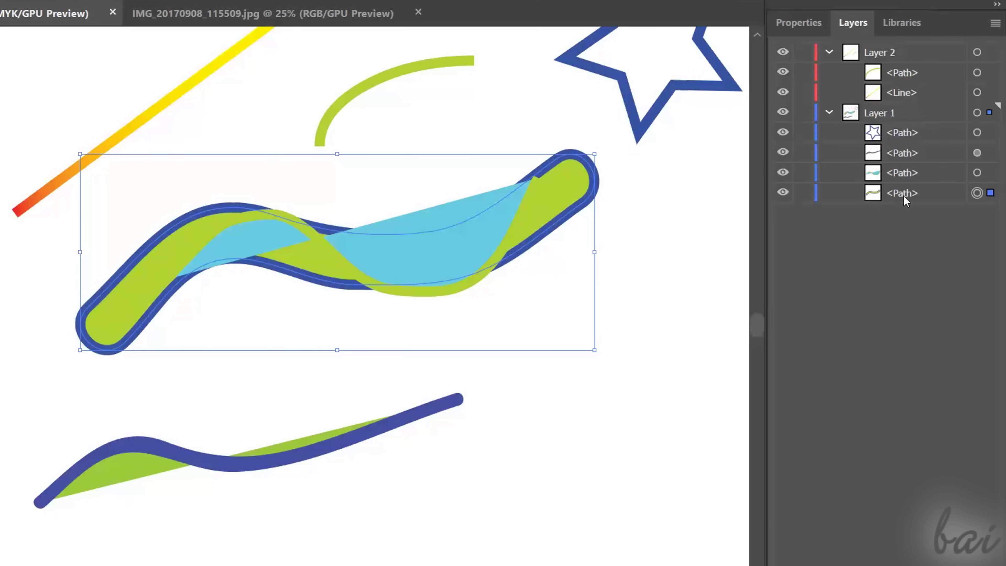
left_click_drag(905, 198, 910, 173)
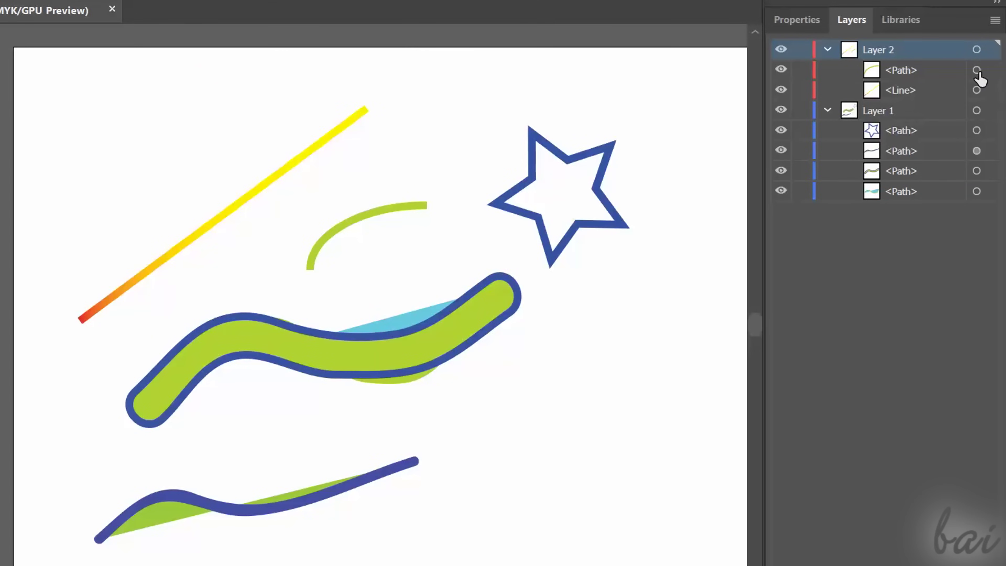
Select the objects of Layer 2 and Layer 1 one by one from the layer list, and the entire Layer 1.
left_click(977, 70)
left_click(977, 91)
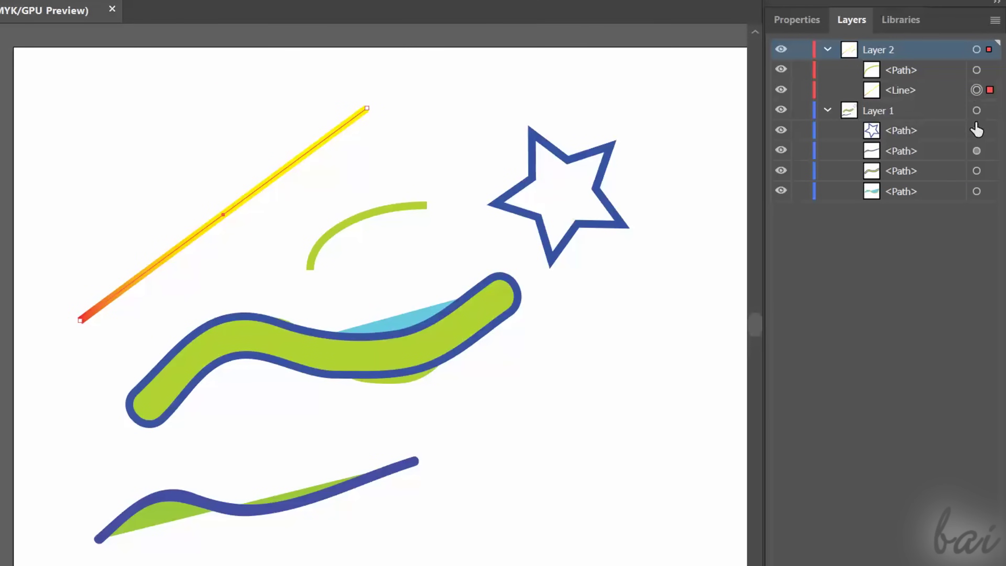
left_click(977, 130)
left_click(977, 151)
left_click(977, 171)
left_click(978, 191)
left_click(977, 110)
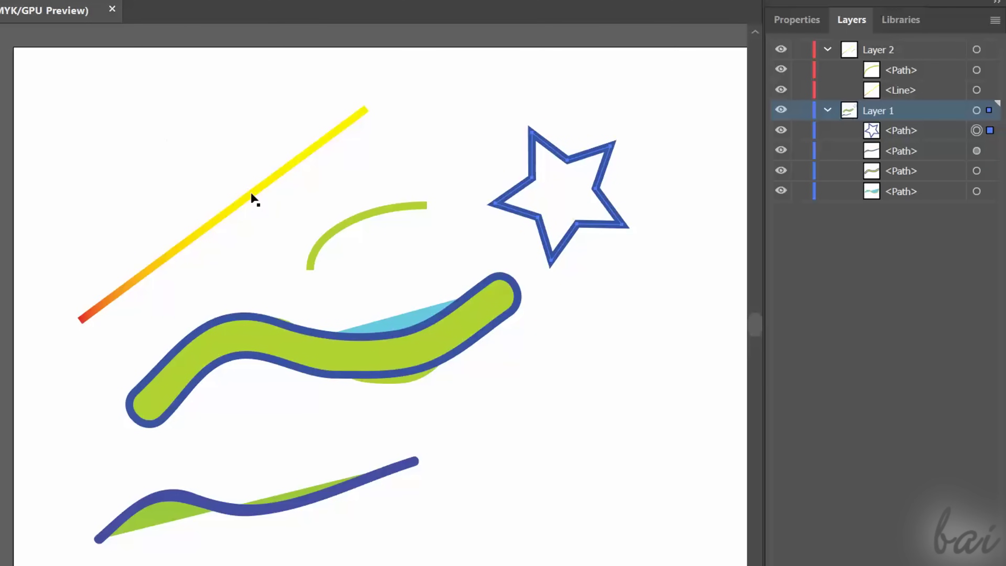
Select the gradient line, the green arc, the thick wavy path and the star in turn directly on the artboard.
left_click(264, 185)
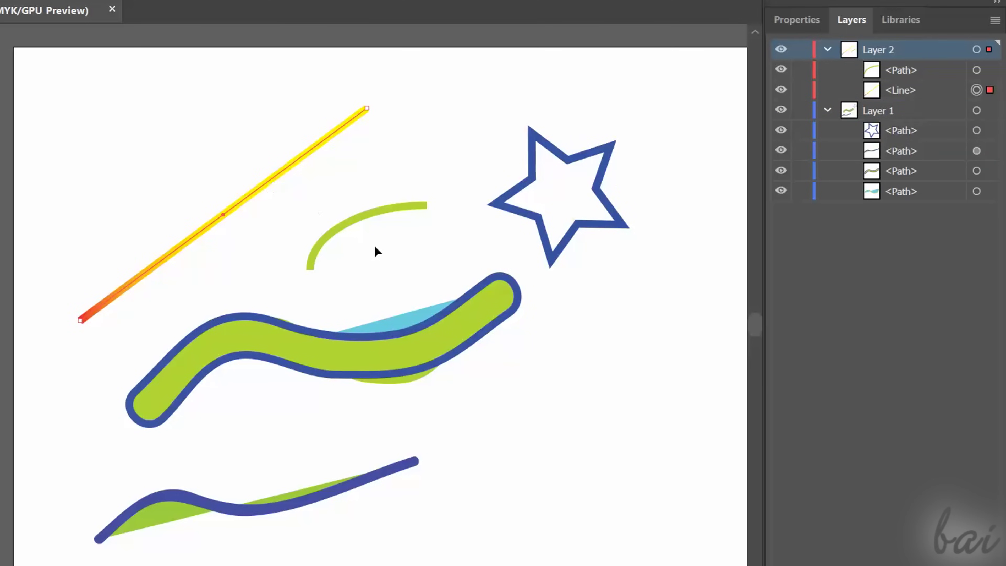
left_click(346, 222)
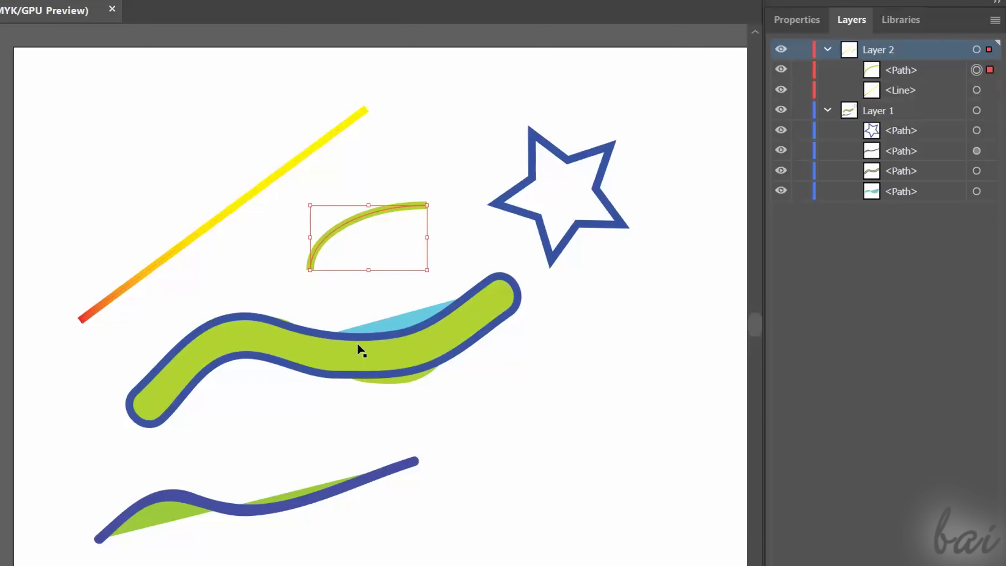
left_click(357, 335)
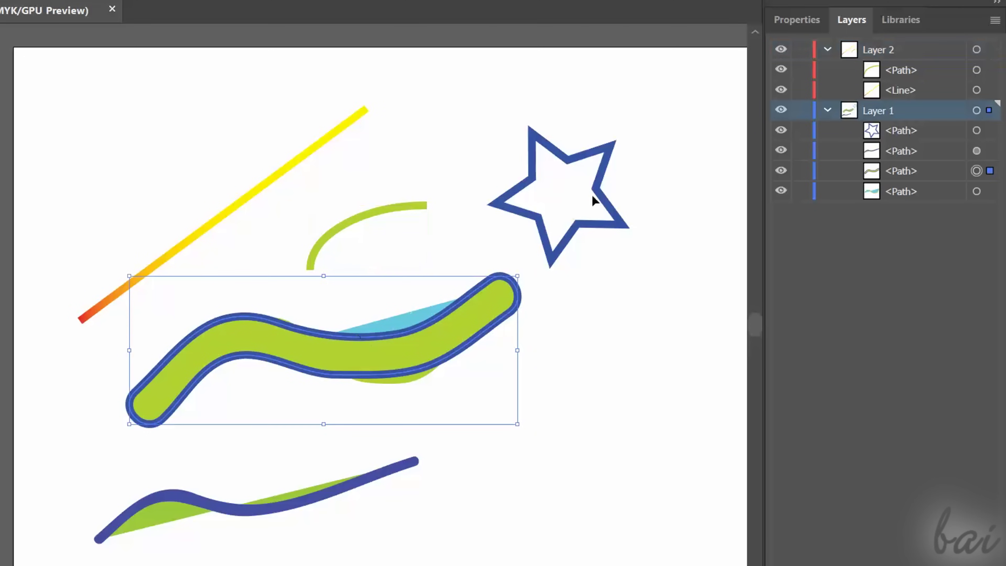
left_click(543, 234)
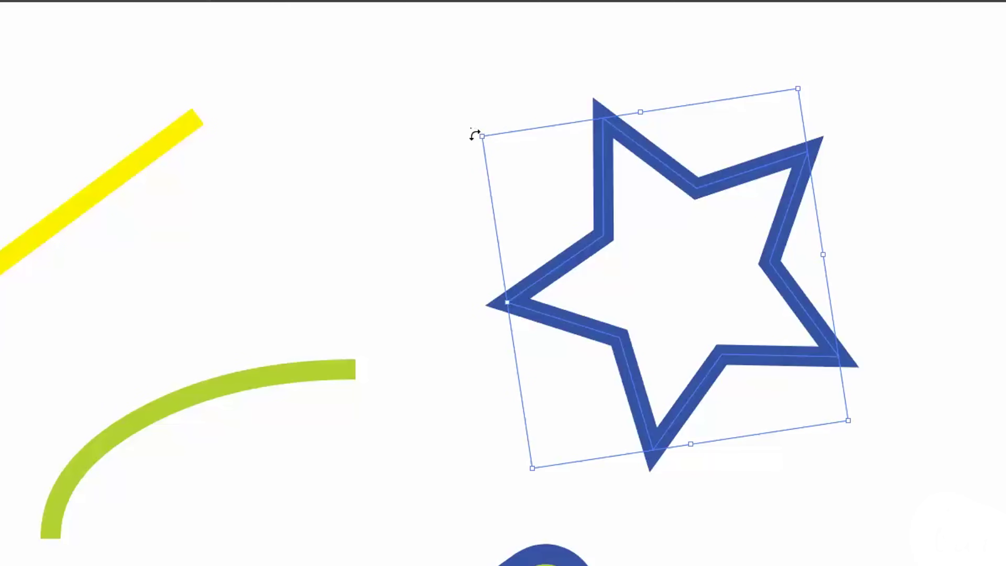
Move the star and transform it by its bounding box, rotating it so that one point faces straight left.
left_click_drag(484, 138, 533, 96)
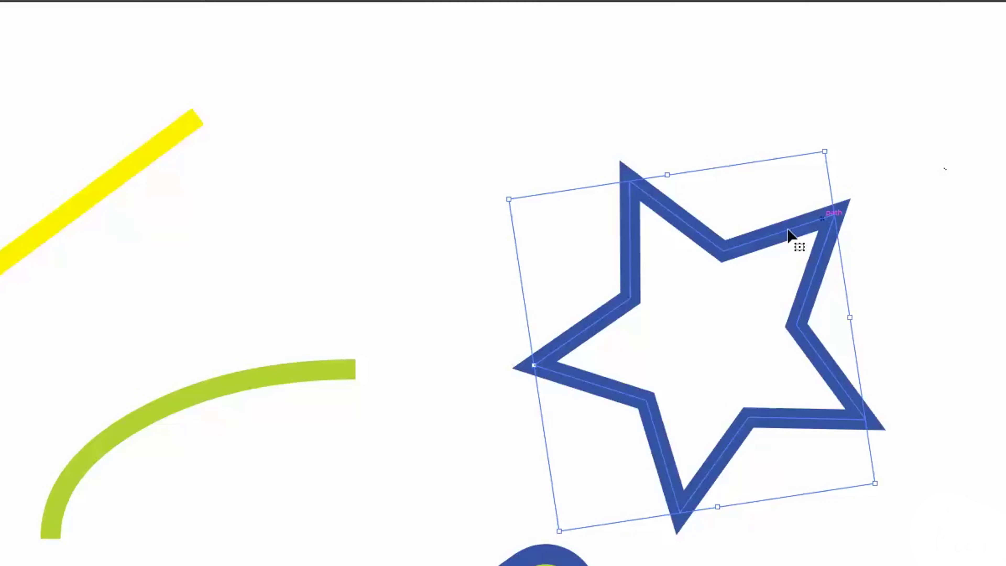
left_click_drag(746, 240, 720, 176)
left_click_drag(483, 136, 452, 83)
left_click_drag(517, 359, 492, 349)
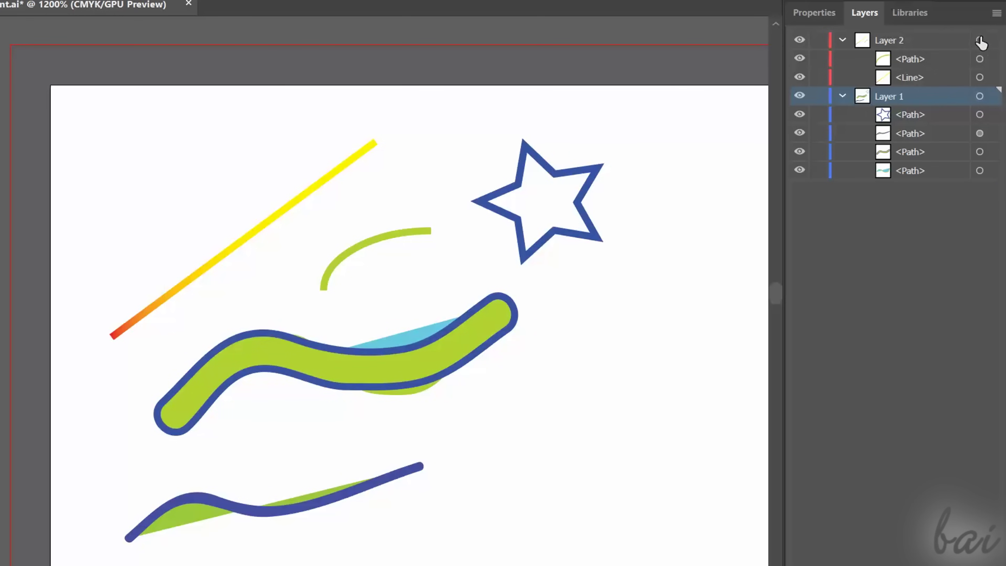
Select and shift all of Layer 2 and all of Layer 1, then select everything above the lowest wavy path and move it together.
left_click(980, 40)
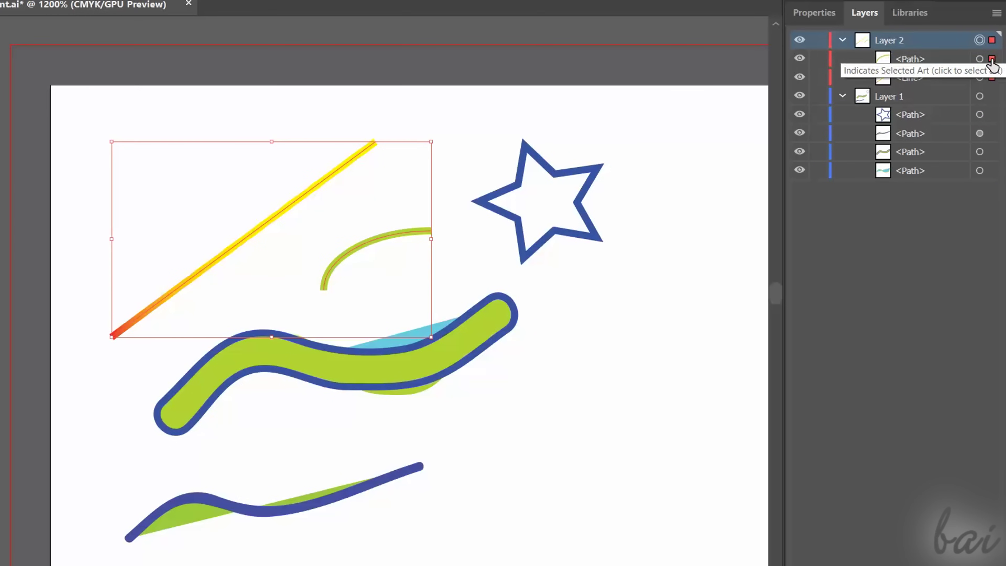
left_click(980, 96)
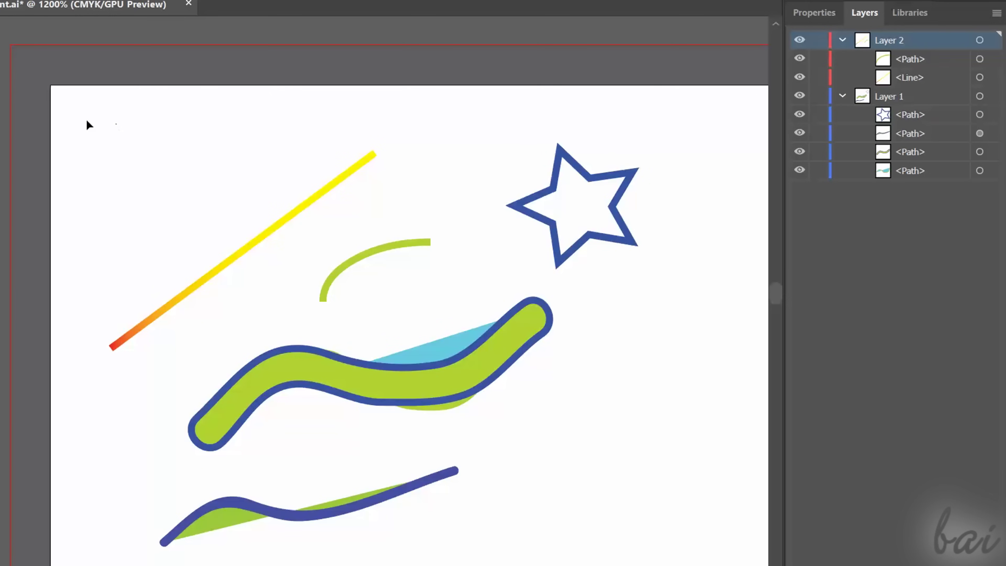
left_click_drag(75, 123, 596, 465)
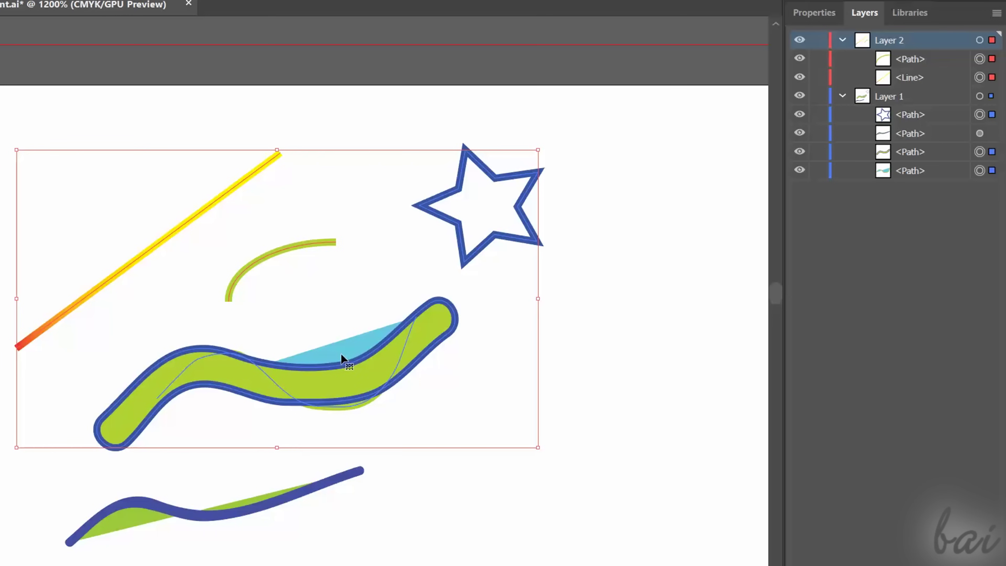
mouse_move(344, 358)
left_mouse_down()
mouse_move(400, 349)
mouse_move(442, 323)
mouse_move(302, 317)
mouse_move(358, 371)
left_mouse_up()
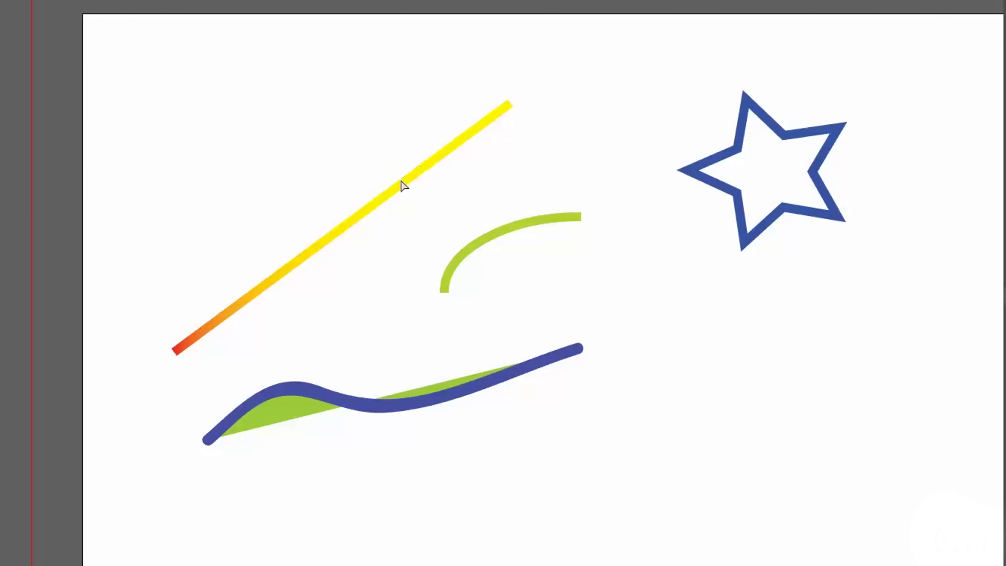
Delete the gradient line and undo the deletion.
left_click(404, 185)
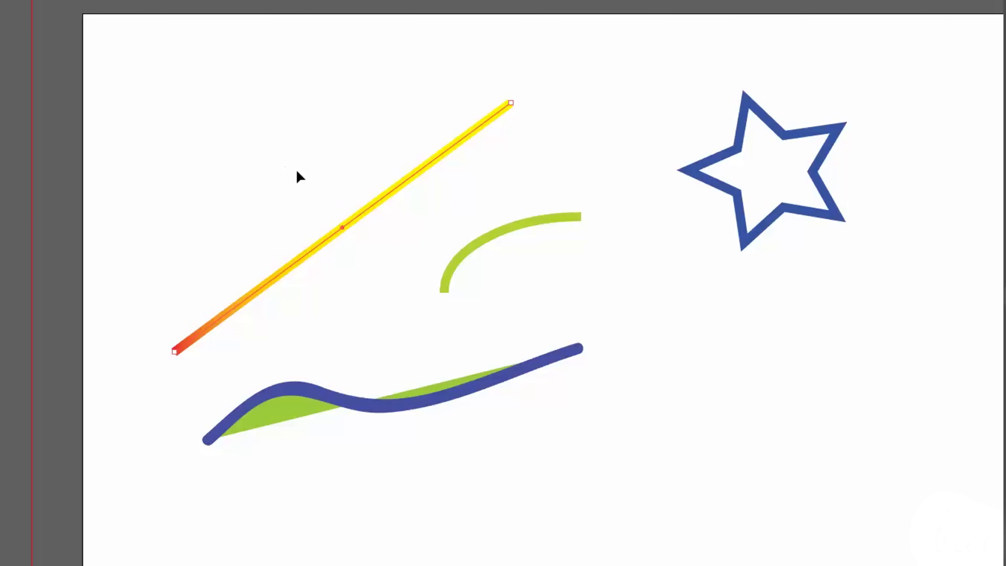
key("a")
key("Delete")
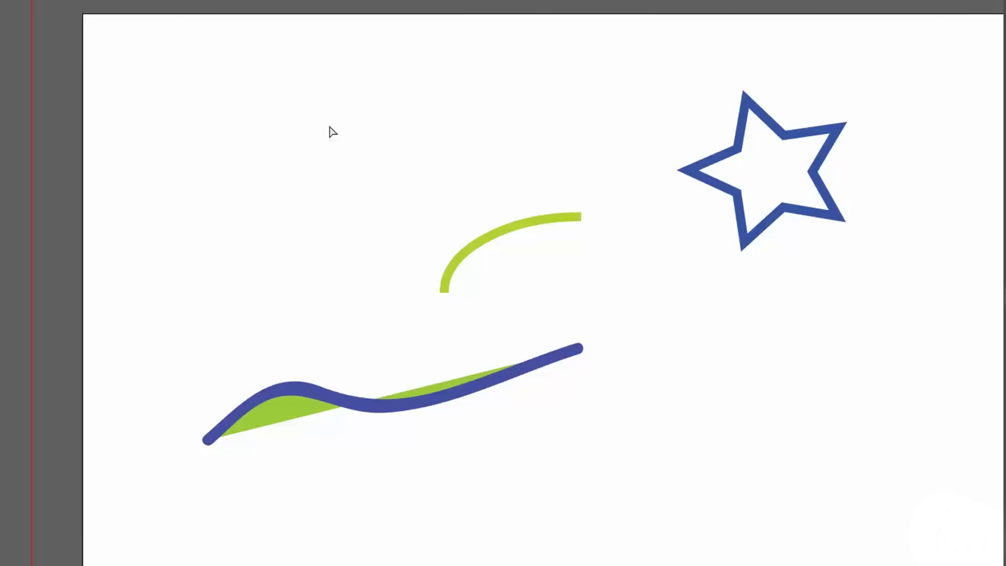
key("ctrl+z")
Cut the coast photo out of the IMG_20170908_115509.jpg document and paste it into MyDocument.ai.
left_click_drag(510, 283, 377, 151)
left_click_drag(377, 151, 377, 161)
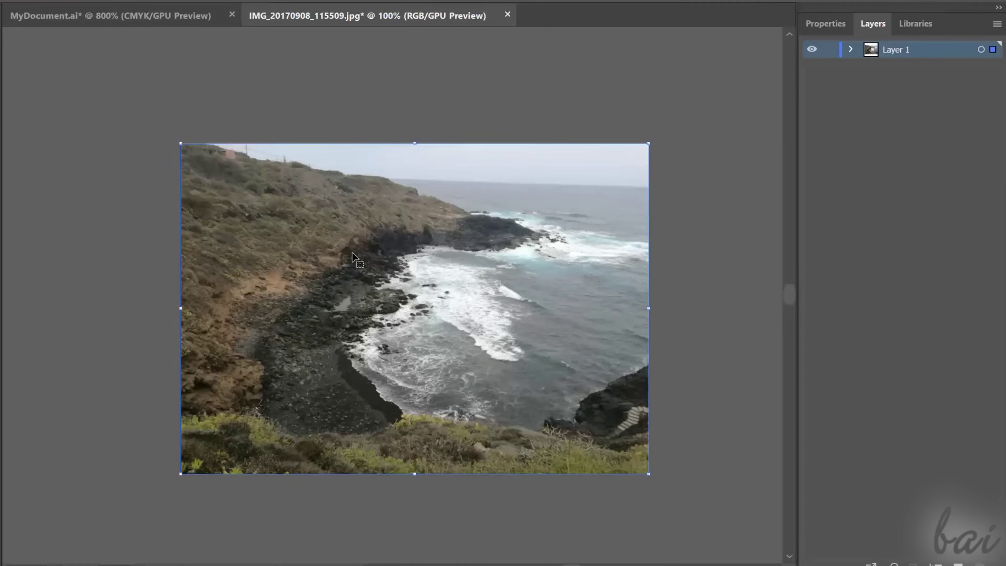
key("Delete")
left_click(202, 17)
scroll(209, 243, "down", 2)
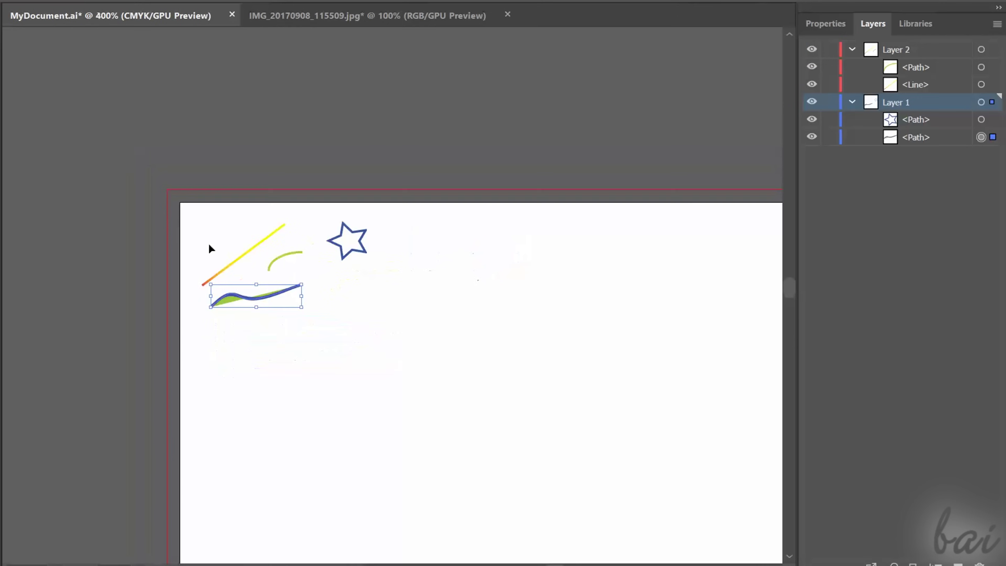
scroll(208, 243, "down", 5)
left_click(409, 329)
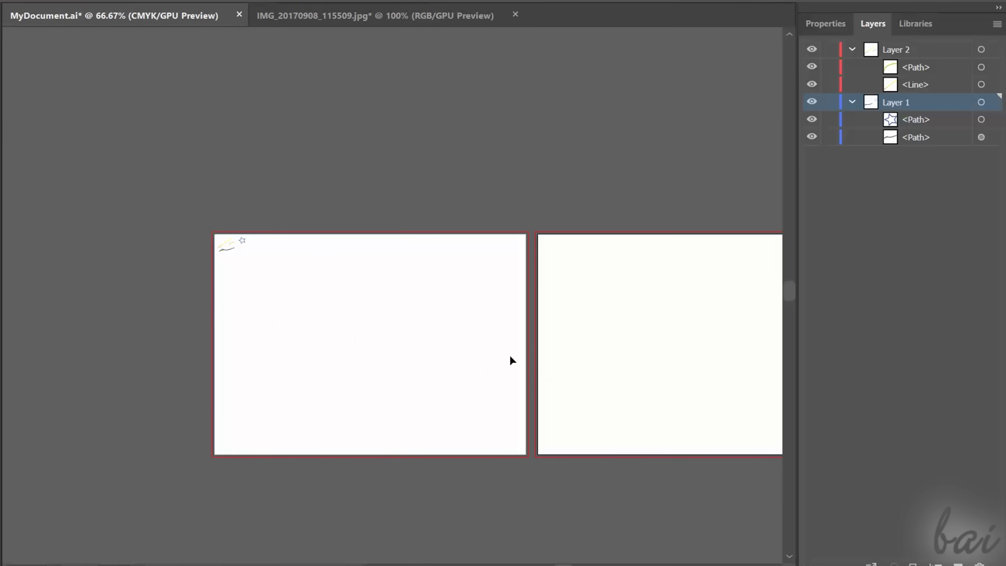
key("ctrl+v")
Move the pasted photo onto the second artboard and scale it down to fit inside it.
left_click_drag(411, 276, 735, 332)
scroll(735, 332, "right", 13)
left_click_drag(360, 238, 482, 307)
left_click_drag(564, 380, 496, 338)
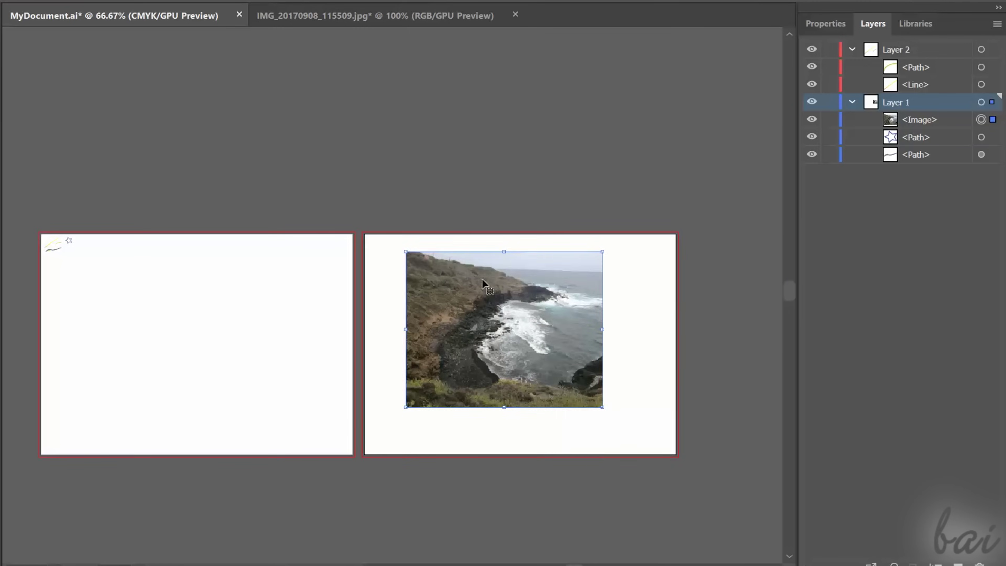
scroll(494, 283, "up", 1)
left_click_drag(356, 230, 327, 284)
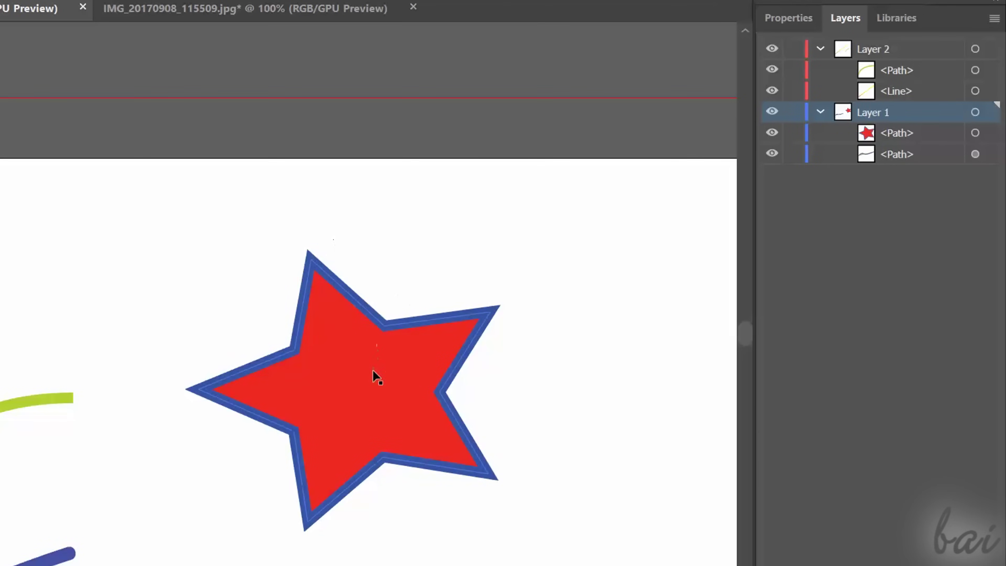
Select the red star and erase two crossing strokes through it with the Eraser tool, cutting it into four pieces.
left_click(366, 403)
key("Delete")
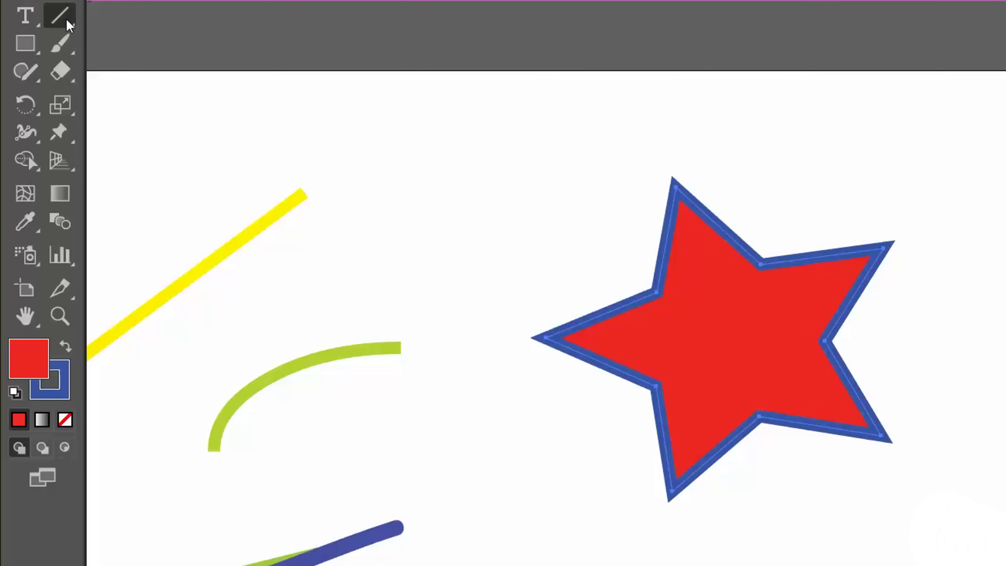
left_click(60, 74)
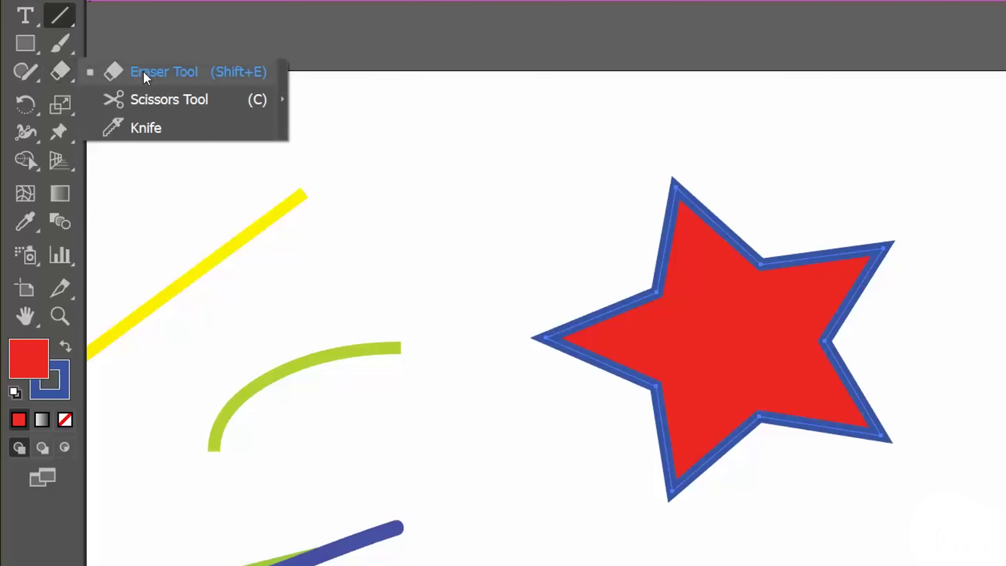
left_click(153, 73)
mouse_move(612, 308)
left_mouse_down()
mouse_move(692, 337)
mouse_move(852, 337)
left_mouse_up()
mouse_move(786, 226)
left_mouse_down()
mouse_move(749, 302)
mouse_move(695, 371)
mouse_move(650, 401)
left_mouse_up()
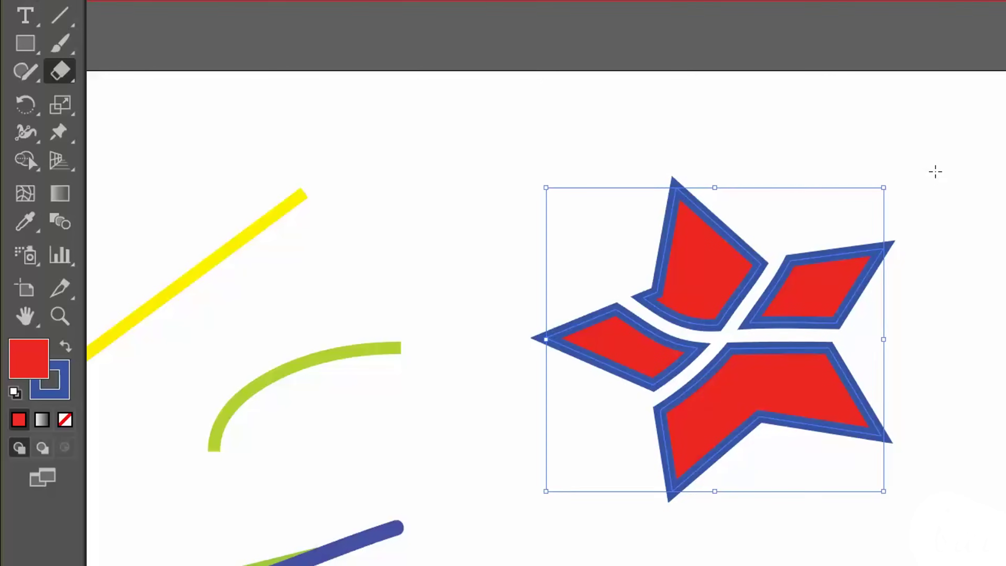
Remove the outer tip of the star's upper-right piece with the Path Eraser tool.
left_click(23, 72)
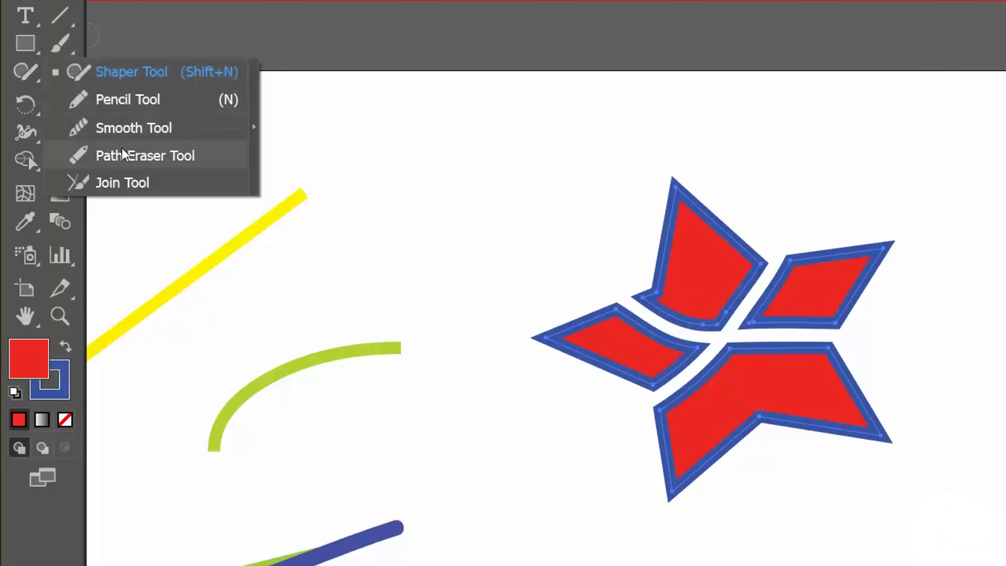
left_click(144, 152)
mouse_move(827, 254)
left_mouse_down()
mouse_move(865, 238)
mouse_move(886, 244)
mouse_move(840, 317)
left_mouse_up()
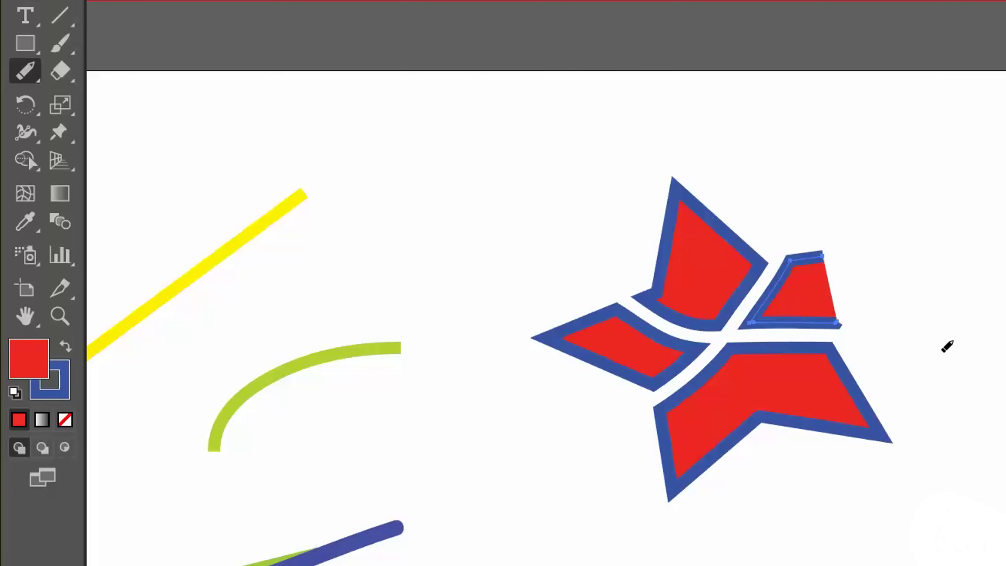
key("ctrl")
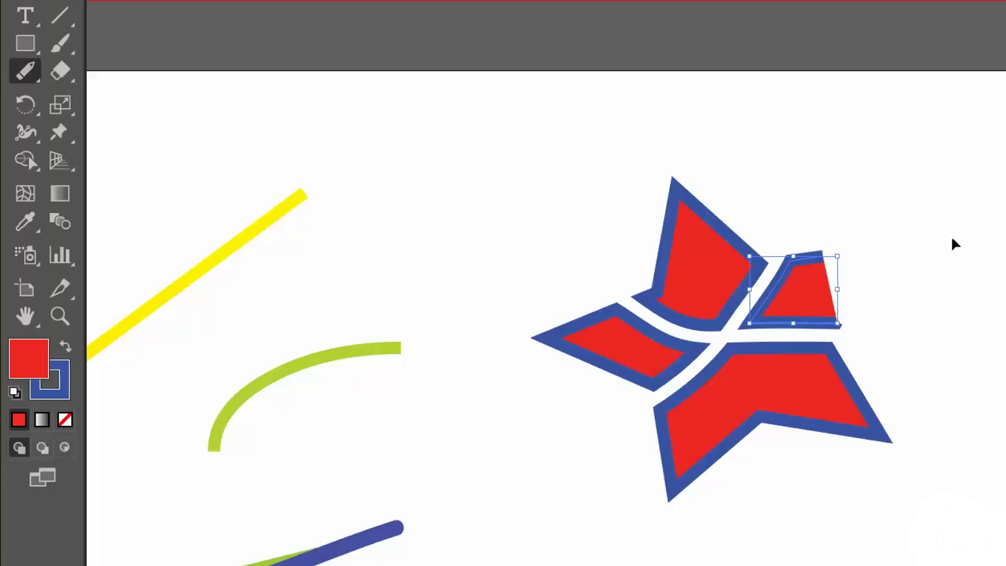
Undo the path erasing and both eraser cuts on the red star.
key("ctrl+z")
key("ctrl+z")
key("ctrl+z")
key("ctrl+z")
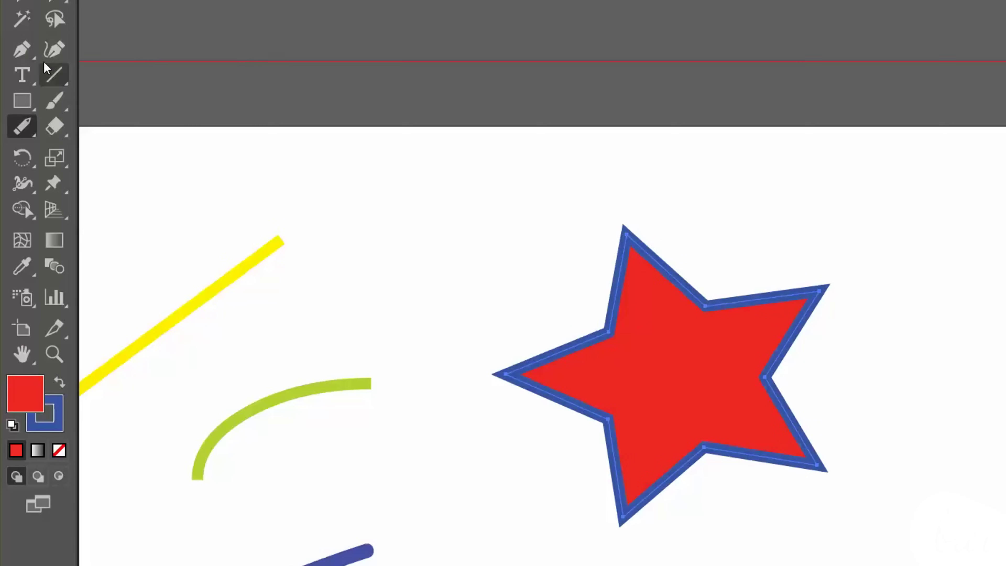
Try to reshape the red star by pulling its upper-left inner anchor point and nearby outline with the Pen tool.
left_click(21, 48)
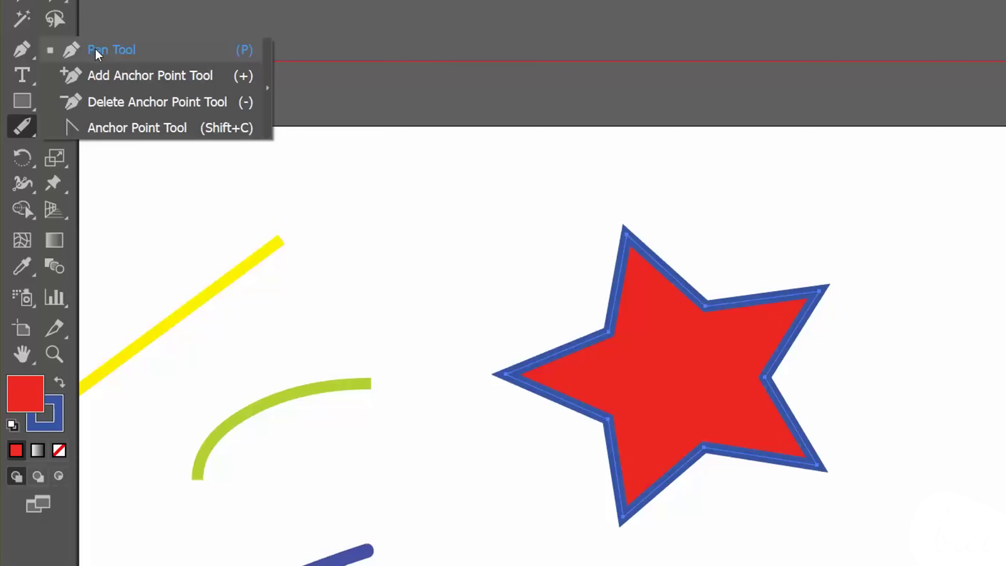
left_click(97, 53)
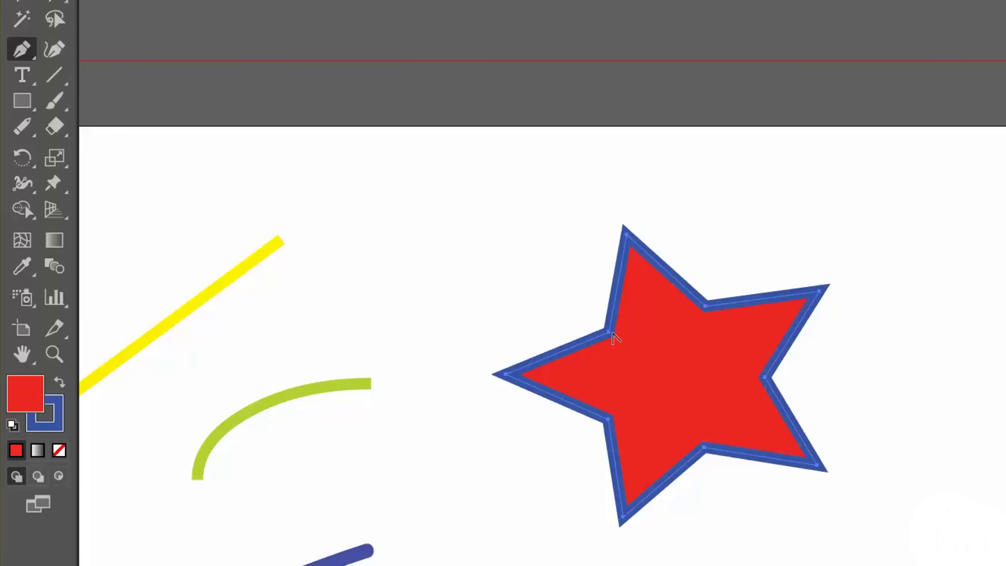
left_click_drag(609, 333, 463, 245)
left_click_drag(588, 358, 537, 408)
left_click_drag(681, 257, 466, 214)
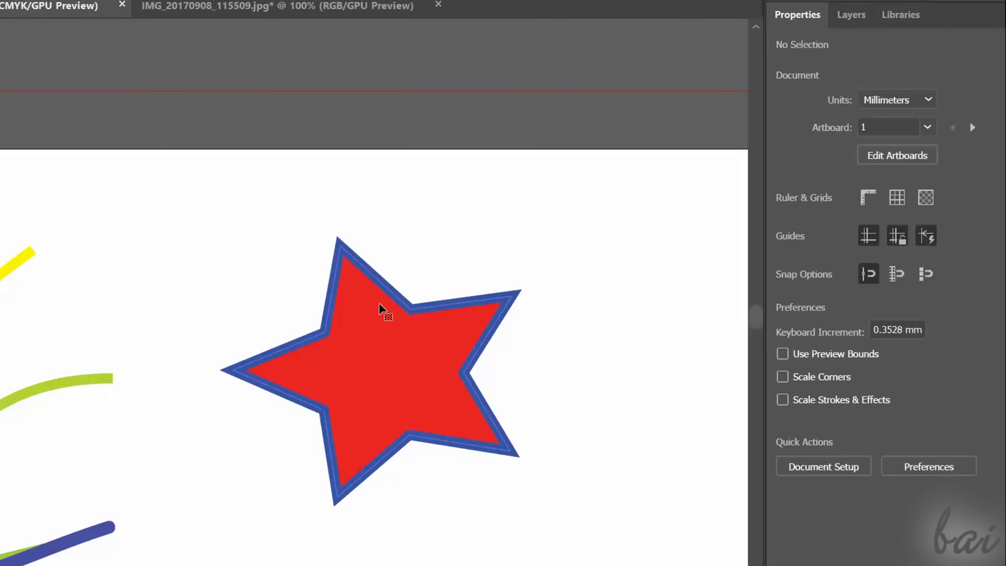
Select the red star and set its position to X 28 mm and Y 8 mm.
left_click(382, 310)
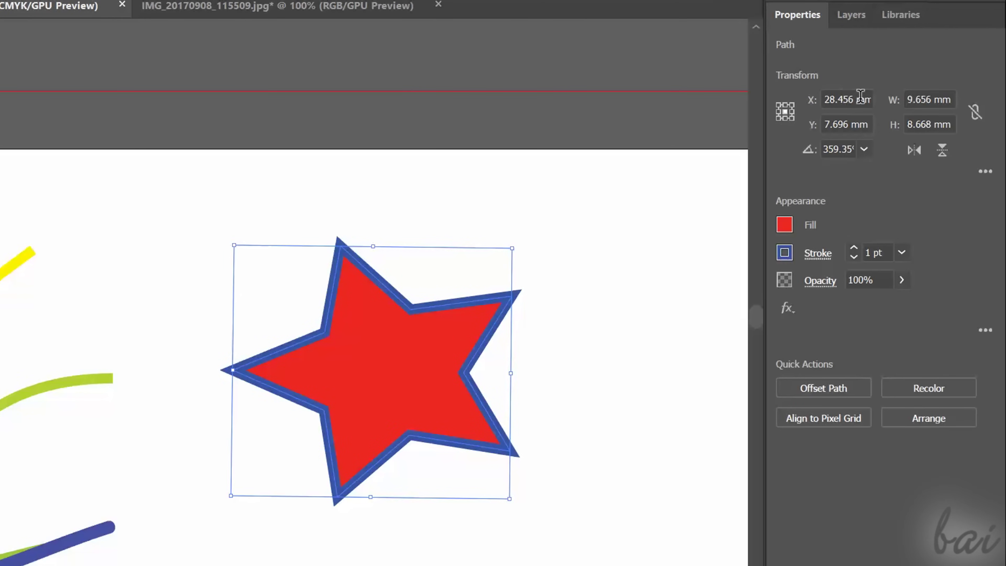
left_click_drag(827, 99, 916, 99)
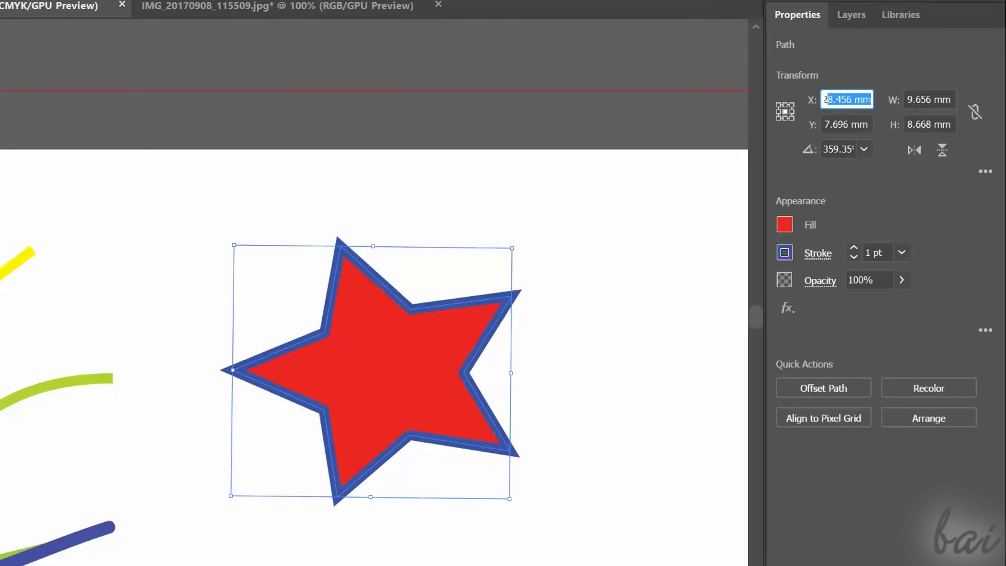
key("BackSpace")
type("5")
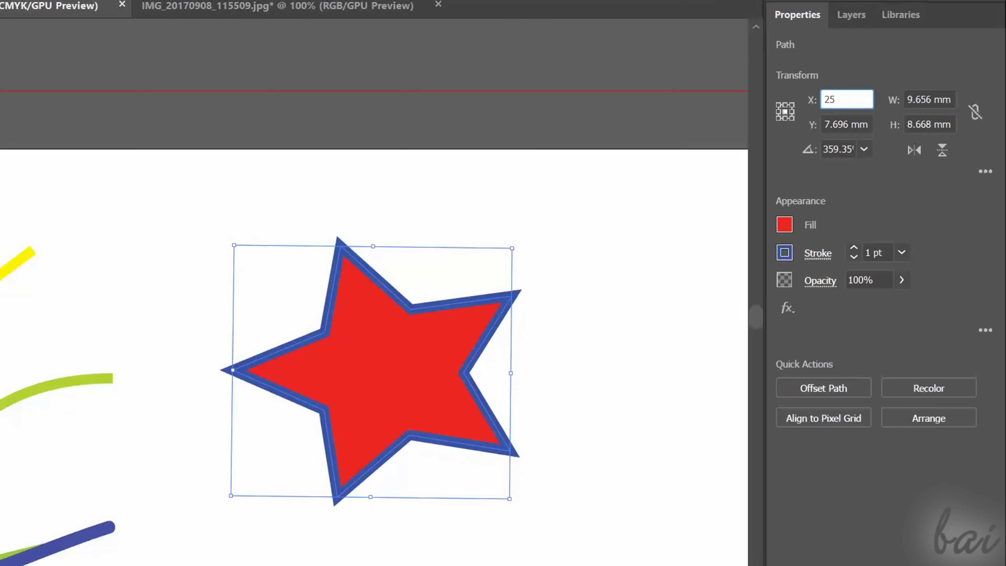
key("Return")
left_click_drag(862, 99, 723, 112)
type("28")
key("Tab")
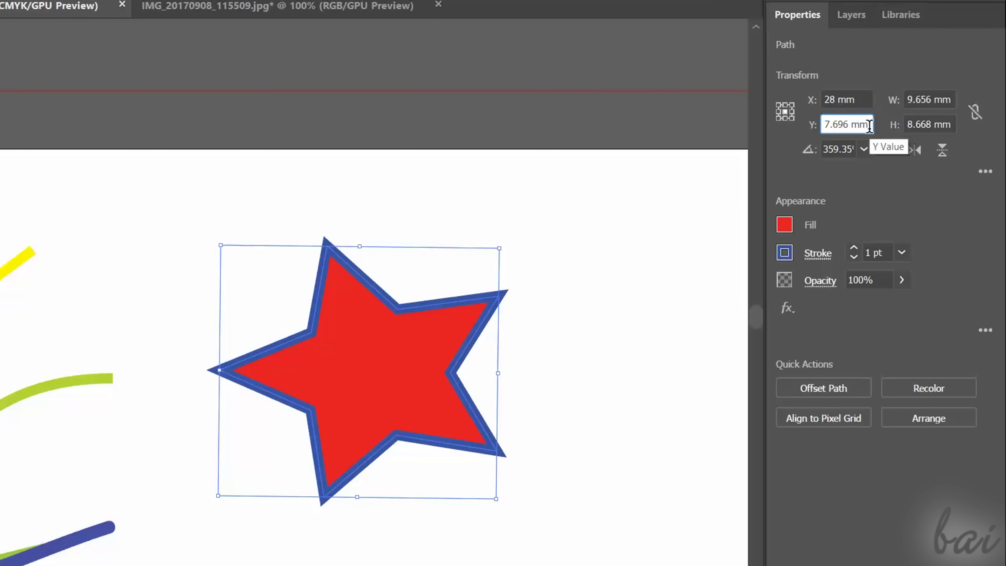
type("8")
key("Return")
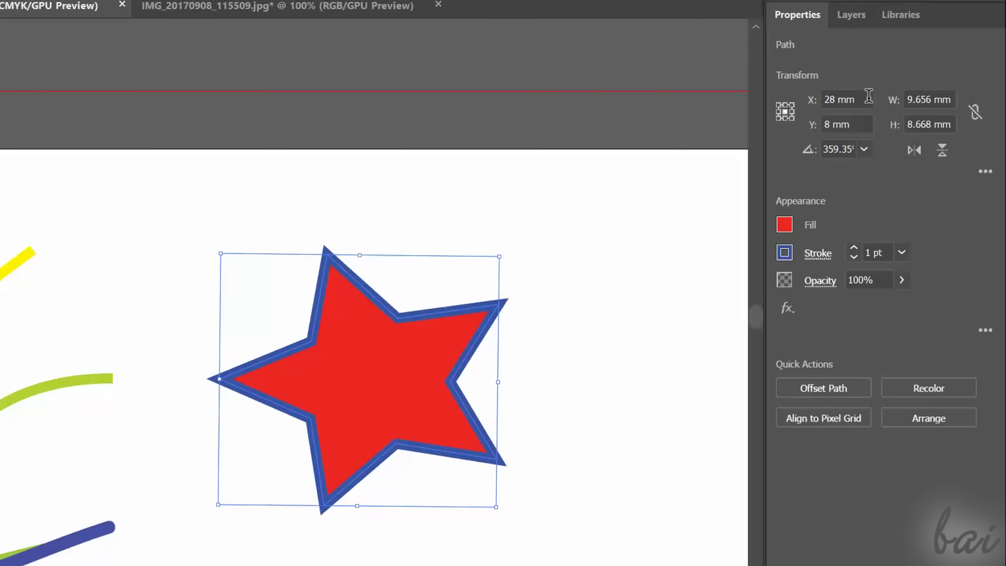
Resize the red star to 12 mm wide and 12 mm high.
left_click(912, 99)
type("12")
key("Return")
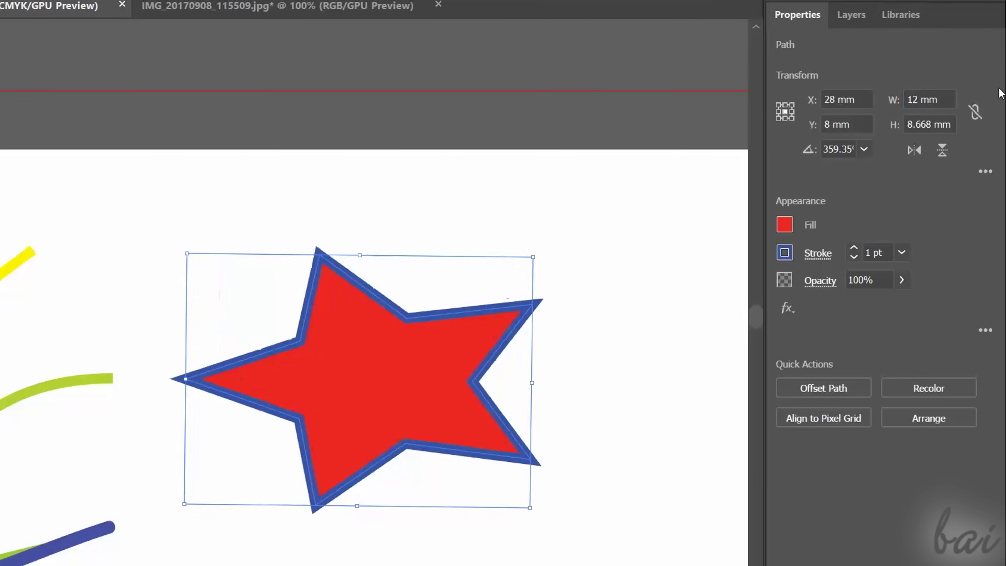
left_click(954, 125)
type("12")
key("Return")
Rotate the star to 120°, set its angle back to 0°, and flip it horizontally twice.
left_click(864, 149)
left_click(896, 257)
left_click(864, 149)
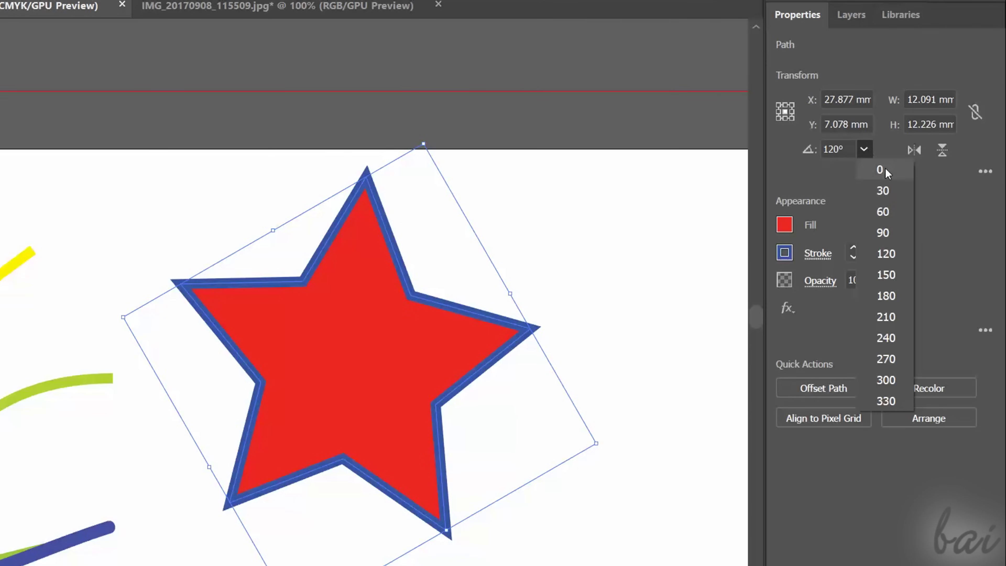
left_click(882, 167)
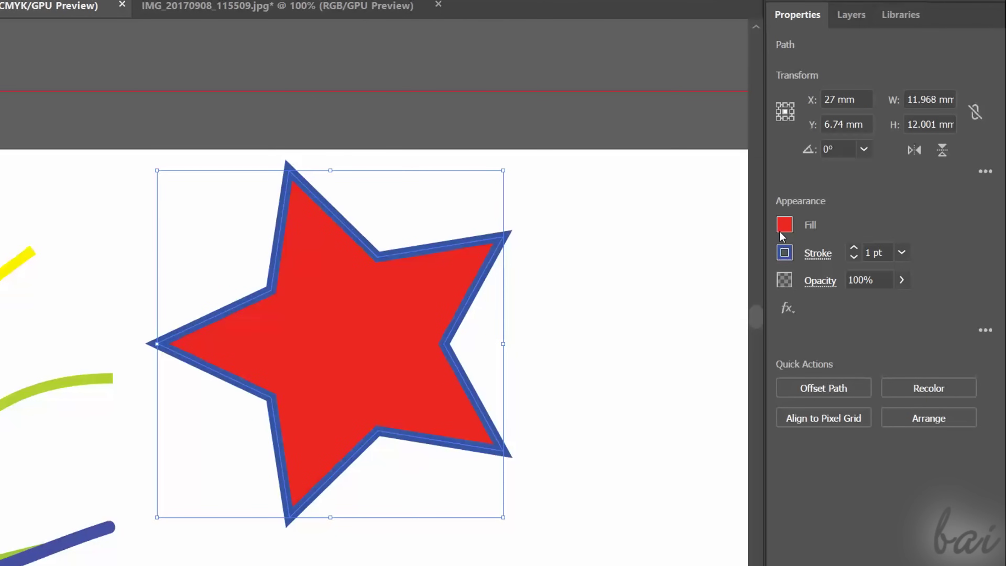
left_click(913, 150)
left_click(914, 150)
Change the star's fill to yellow and its stroke to red using the colour swatches.
left_click(784, 224)
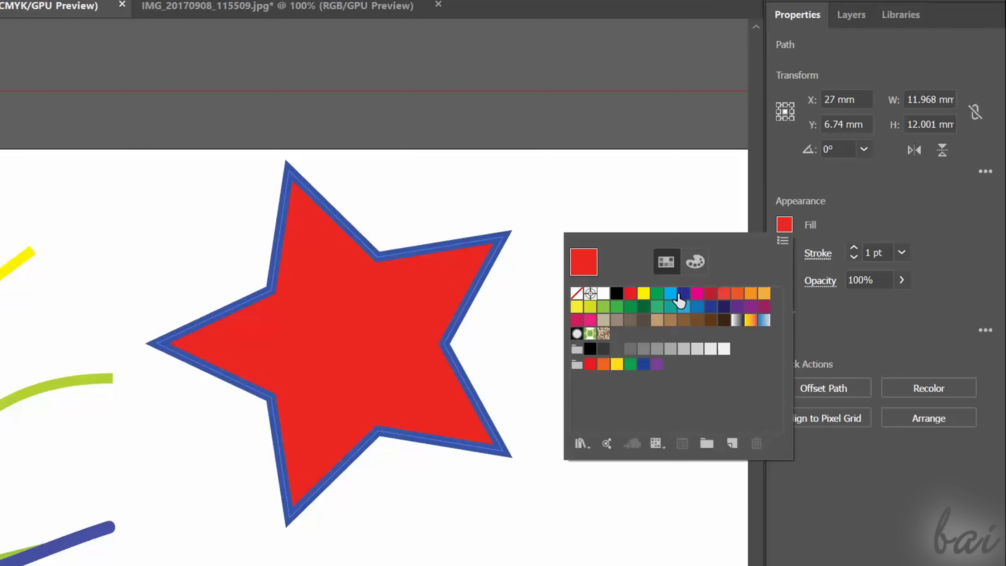
left_click(644, 293)
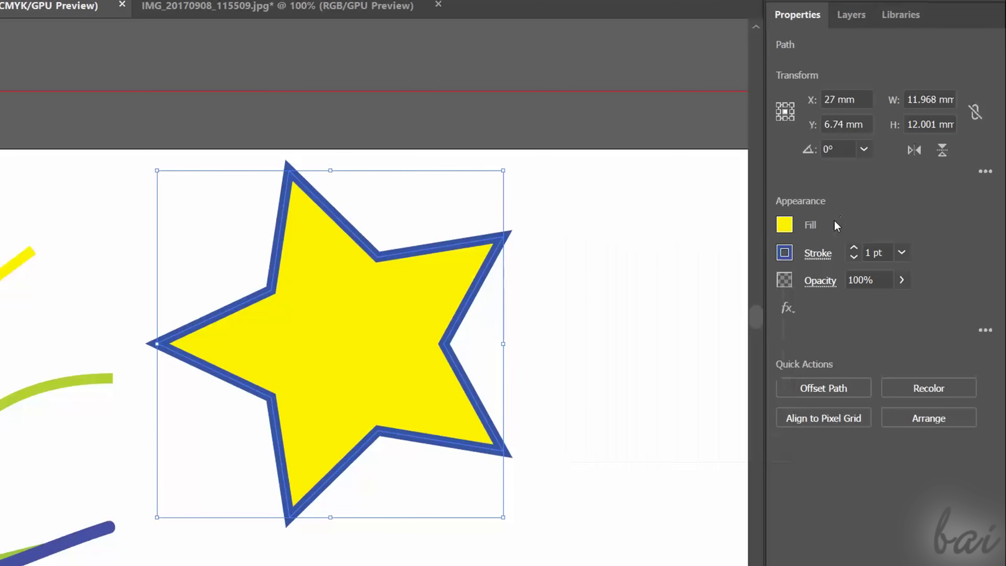
left_click(785, 254)
left_click(630, 321)
Try a heavier stroke weight on the star and return it to 1 pt.
left_click(854, 247)
left_click(854, 248)
left_click(854, 258)
left_click(854, 258)
Give the star's stroke round corners, trying outside alignment and a dashed line but keeping a centred solid stroke.
left_click(824, 252)
left_click(712, 335)
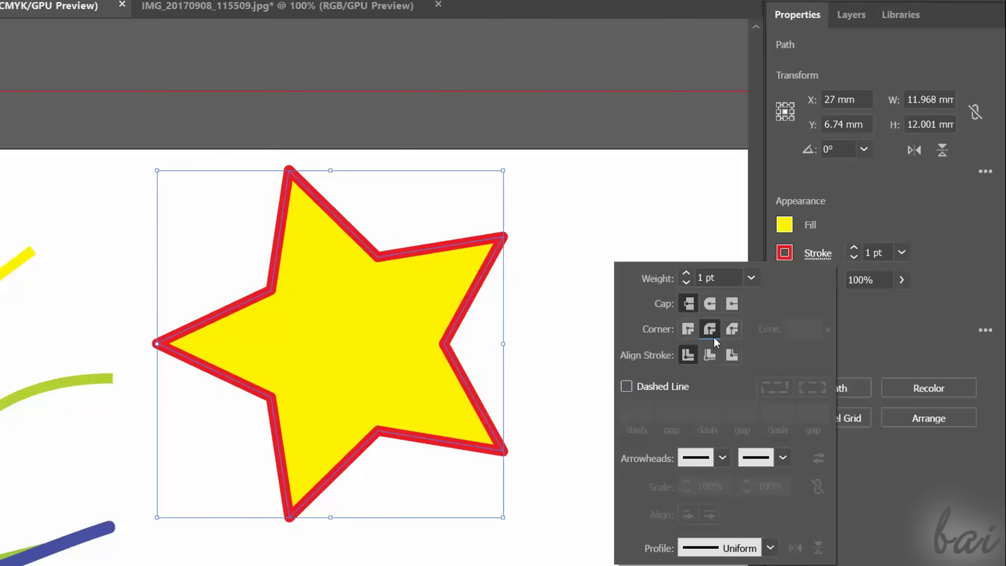
left_click(732, 355)
left_click(688, 357)
left_click(626, 386)
left_click(627, 386)
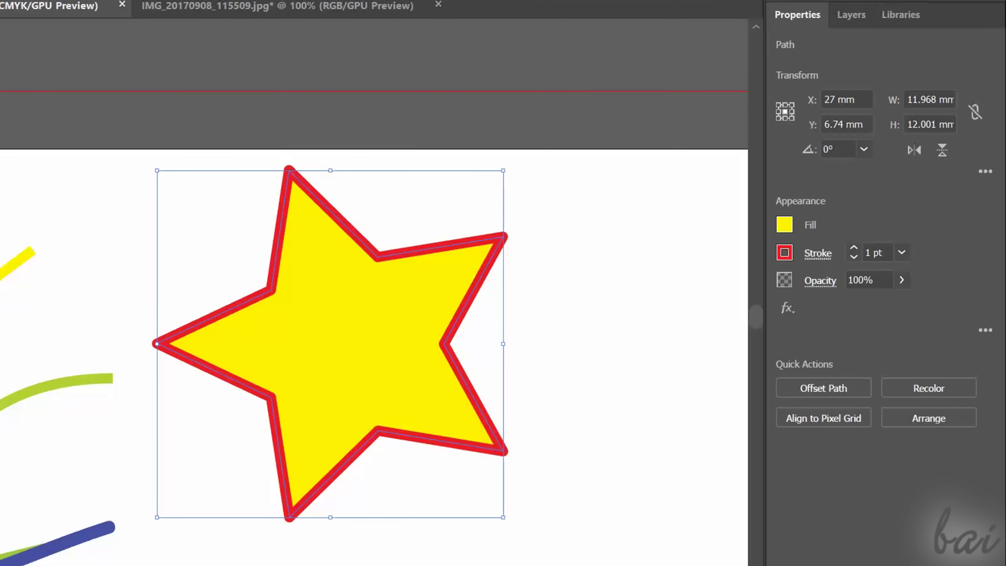
Try adjusting the star's opacity while leaving it at 100%.
left_click(901, 280)
mouse_move(900, 304)
left_mouse_down()
mouse_move(838, 305)
mouse_move(897, 304)
left_mouse_up()
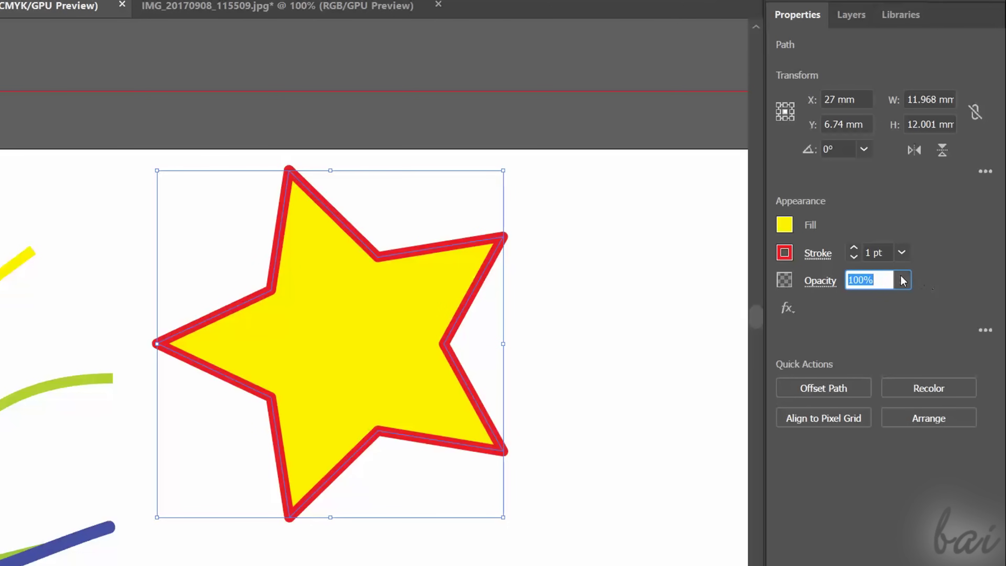
left_click(926, 281)
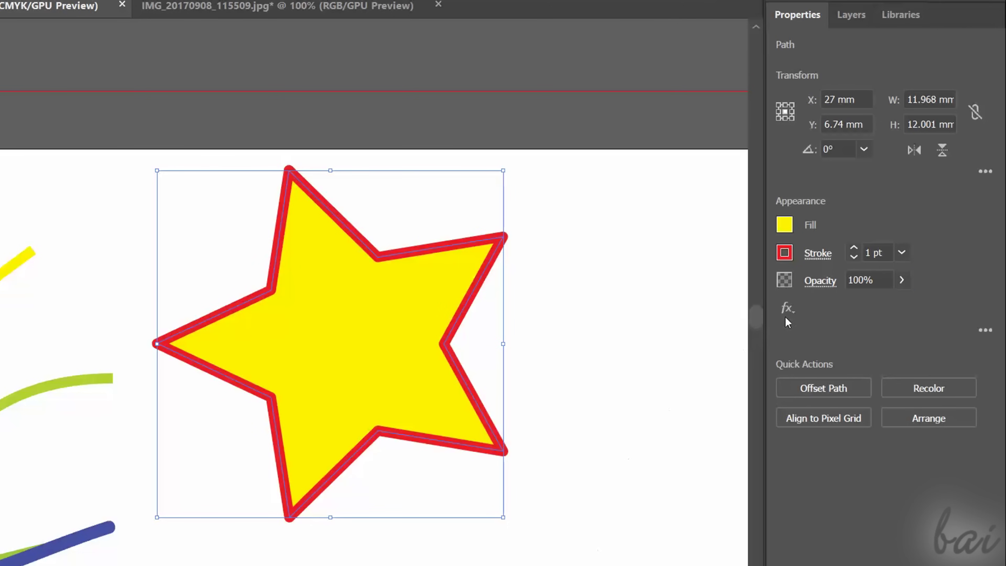
Apply the Pointillize effect to the yellow star.
left_click(790, 309)
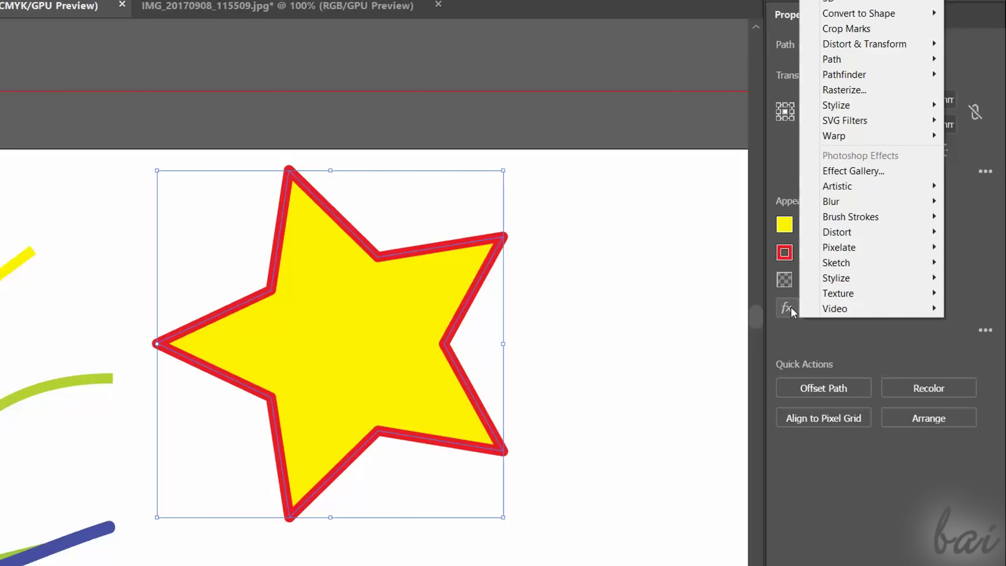
mouse_move(822, 248)
left_click(705, 294)
mouse_move(497, 345)
left_mouse_down()
mouse_move(654, 345)
mouse_move(496, 345)
left_mouse_up()
left_click(728, 161)
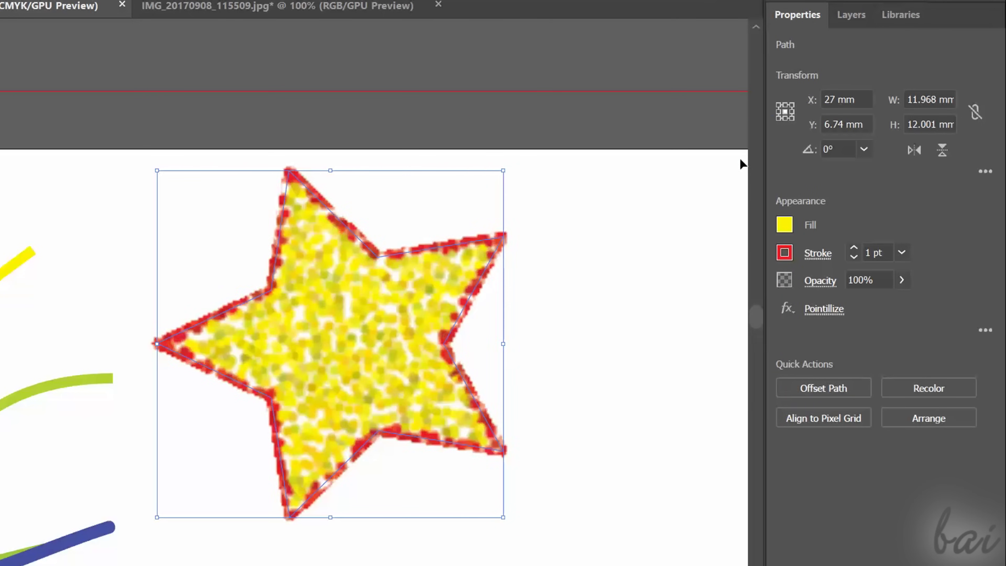
Add a Gaussian Blur effect to the star with the preview on and the radius reduced to a small value.
left_click(787, 308)
mouse_move(833, 204)
left_click(795, 206)
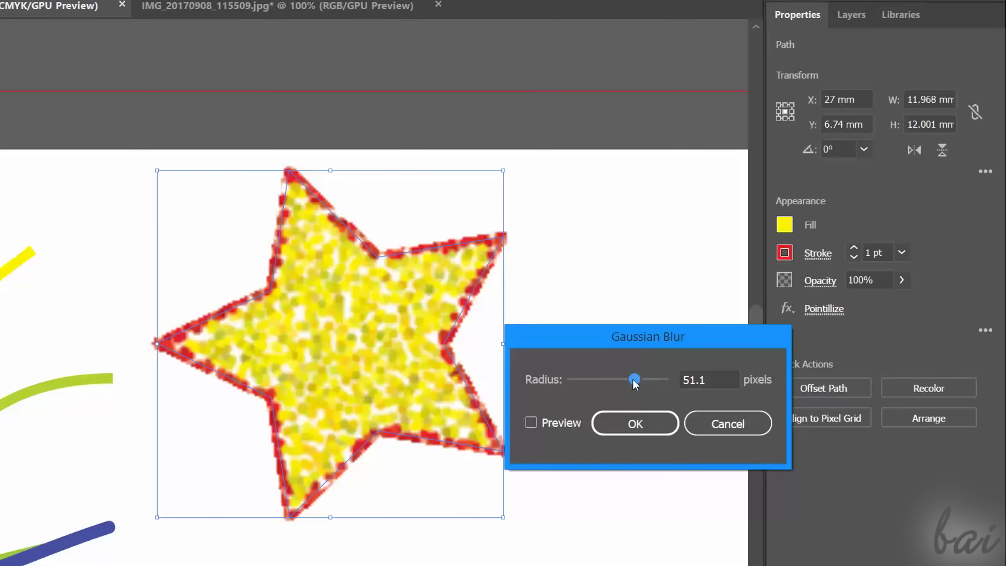
left_click(532, 422)
left_click_drag(634, 379, 574, 381)
key("Return")
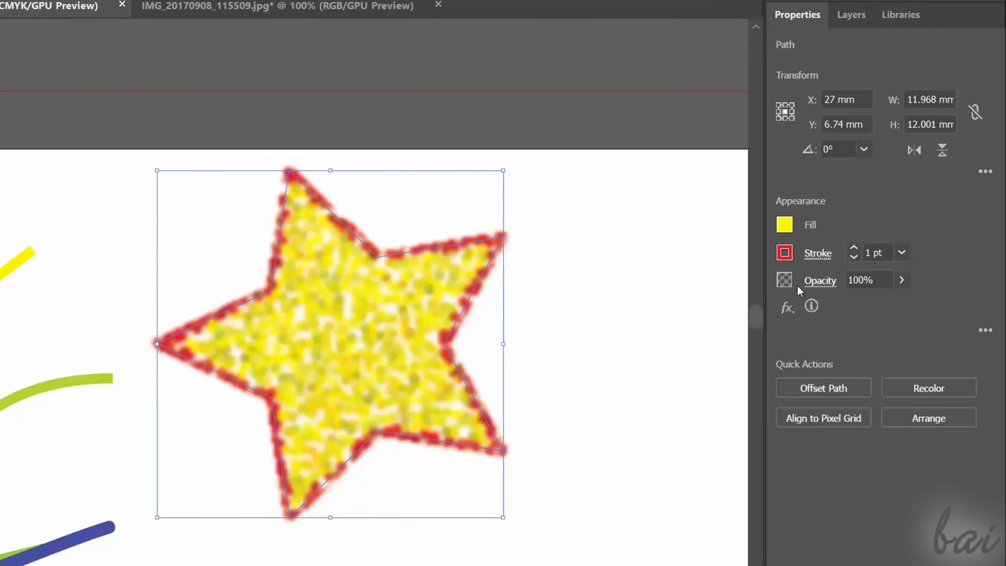
Open the star's full appearance settings and toggle the visibility of its Pointillize and Gaussian Blur effects.
left_click(985, 332)
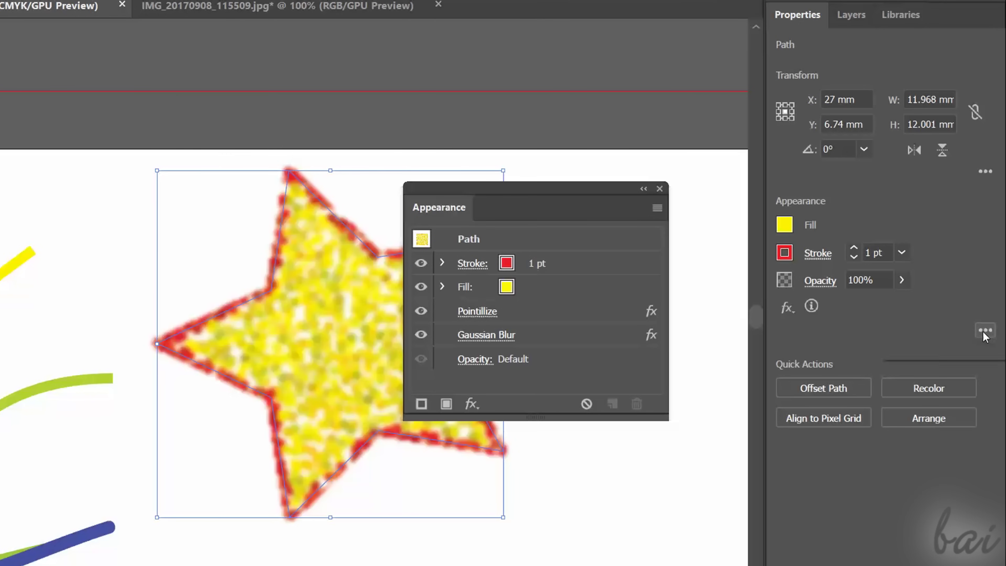
left_click_drag(562, 197, 680, 202)
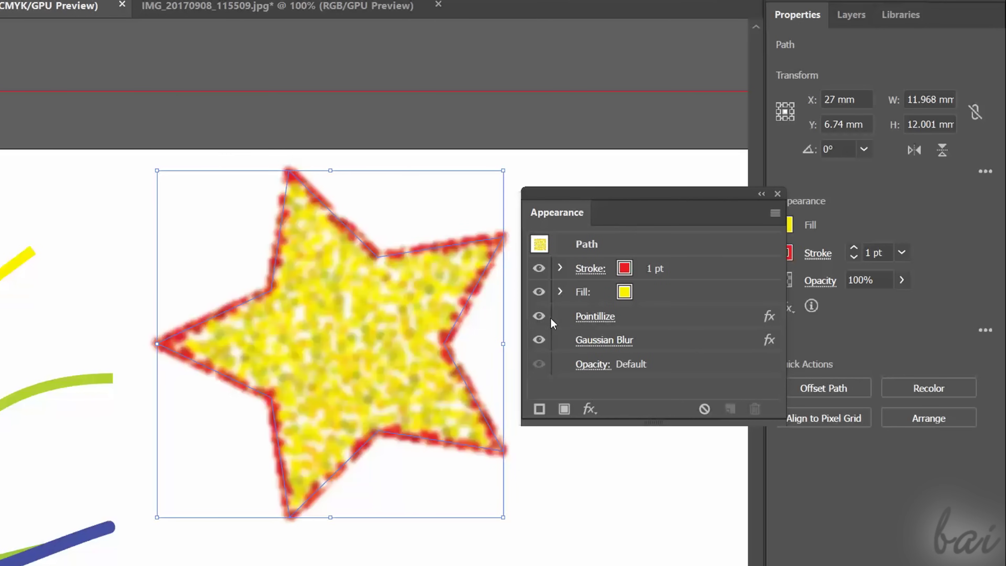
left_click(538, 317)
left_click(538, 316)
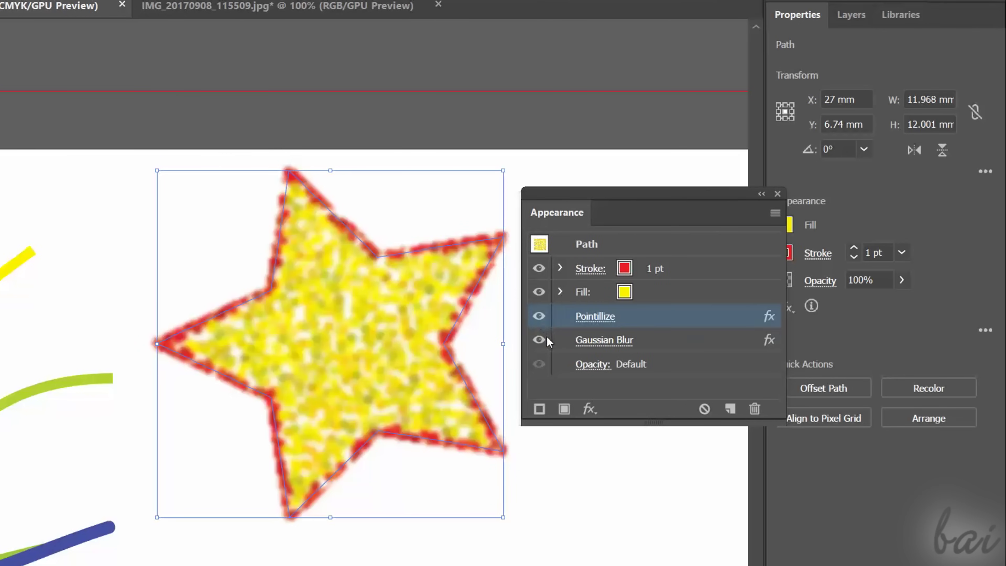
left_click(546, 343)
left_click(539, 341)
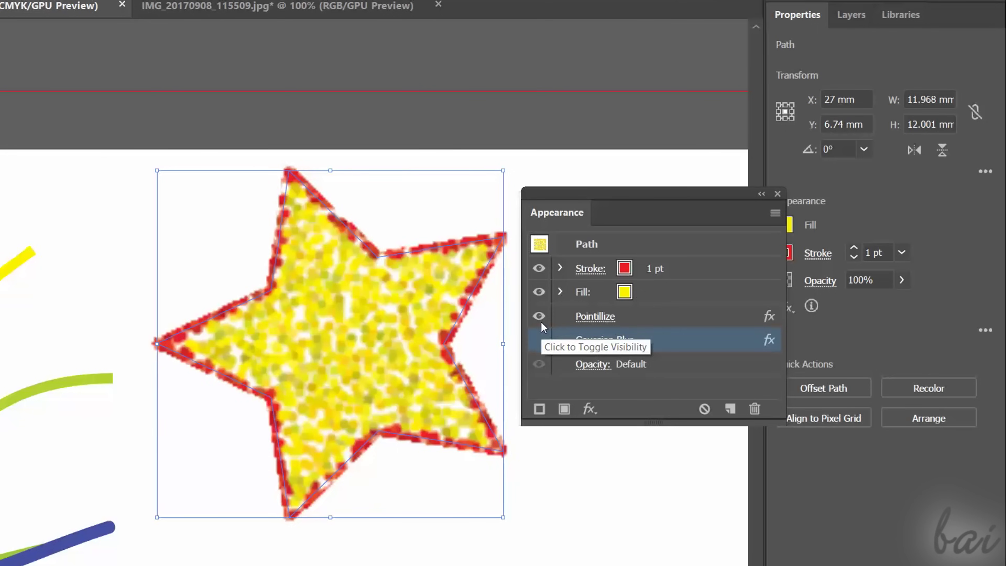
Open the settings of the star's Pointillize and Gaussian Blur effects and close them without changing anything.
left_click(770, 317)
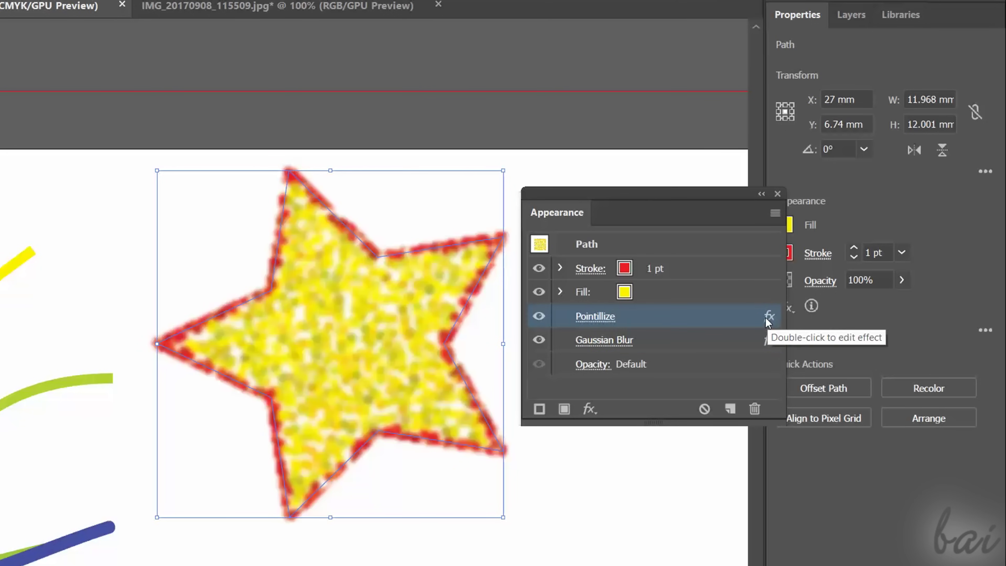
double_click(769, 317)
left_click(748, 157)
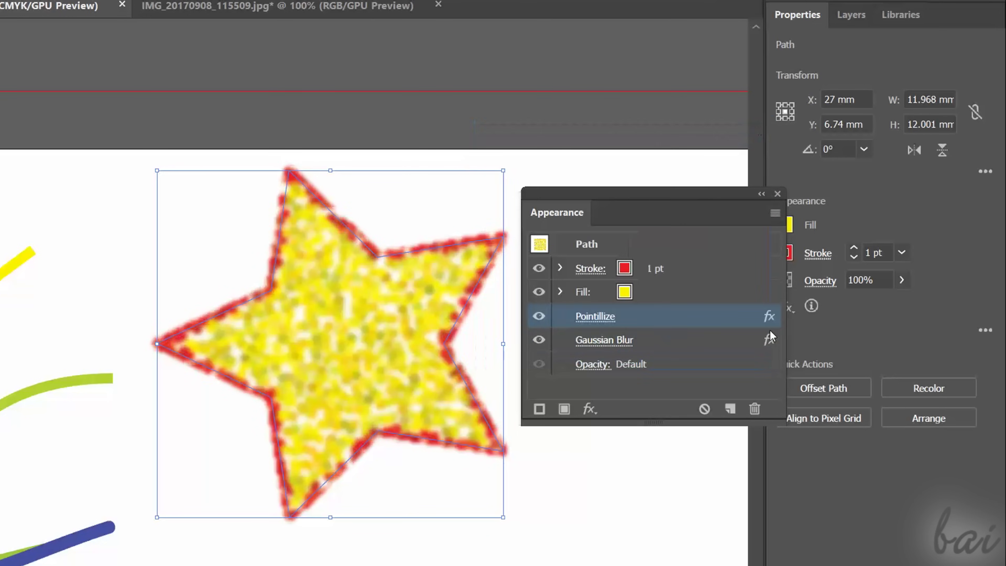
double_click(769, 342)
left_click(729, 424)
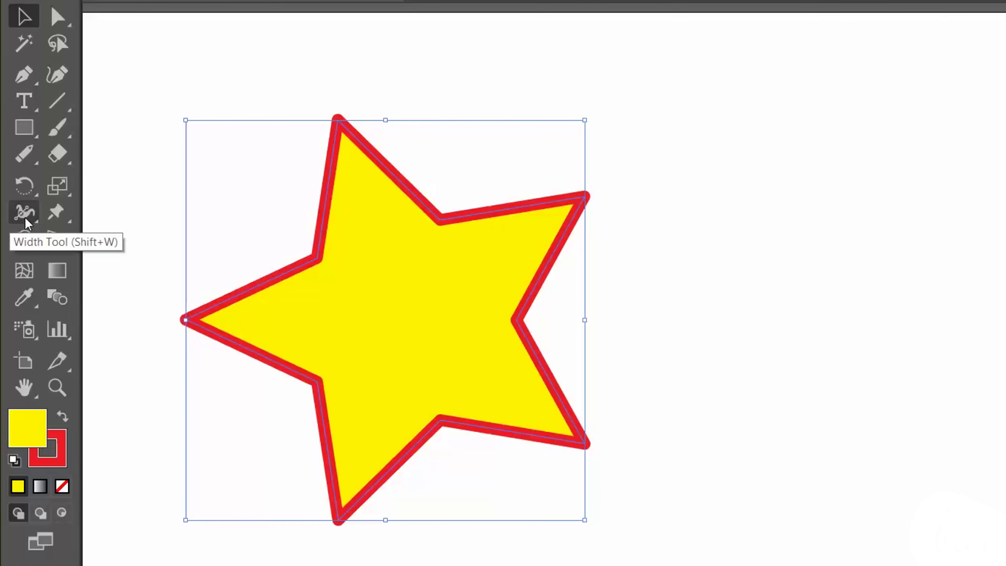
Try distorting the star's outline with the Twirl and Crystallize tools.
left_click(25, 219)
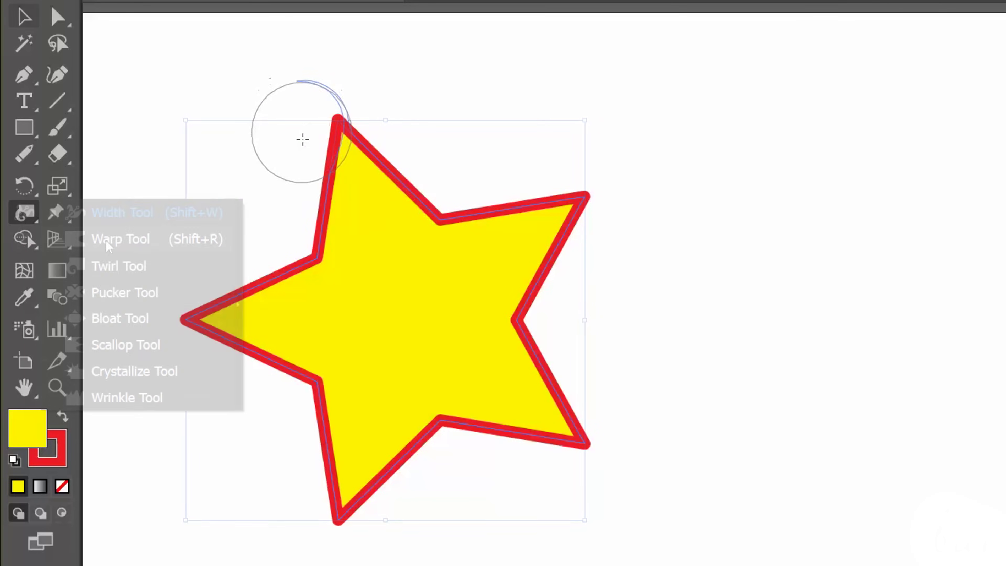
mouse_move(303, 140)
left_mouse_down()
mouse_move(289, 216)
mouse_move(253, 283)
left_mouse_up()
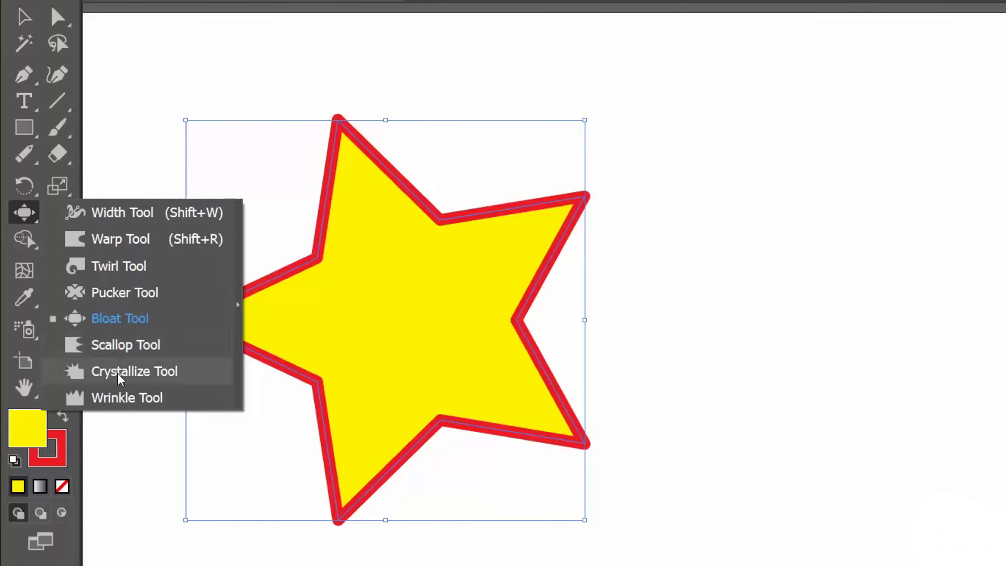
left_click(118, 373)
mouse_move(238, 313)
left_mouse_down()
mouse_move(317, 222)
mouse_move(321, 106)
mouse_move(457, 234)
mouse_move(529, 197)
mouse_move(532, 315)
left_mouse_up()
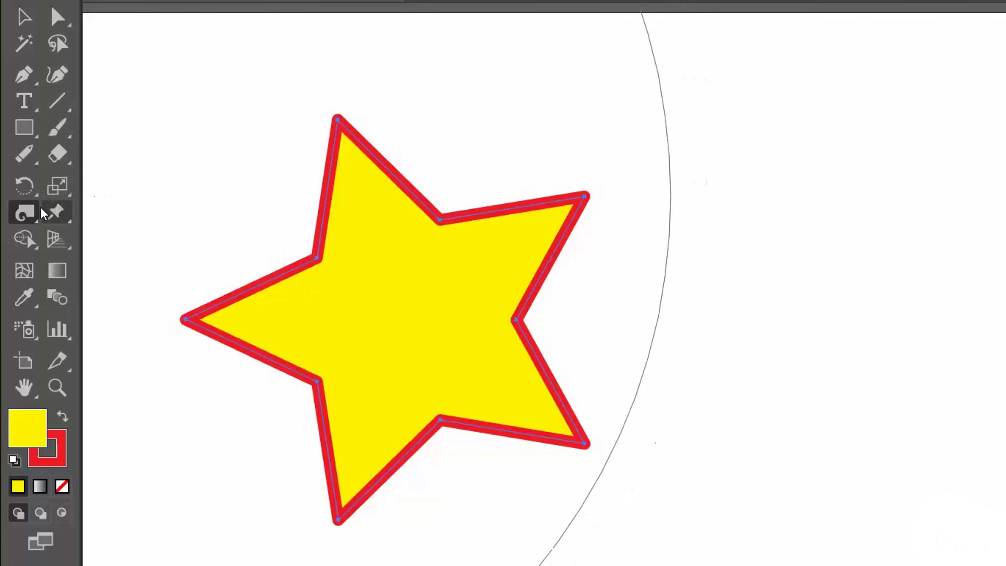
Review the Twirl tool's options and twirl the star's upper-left and left arms.
double_click(22, 216)
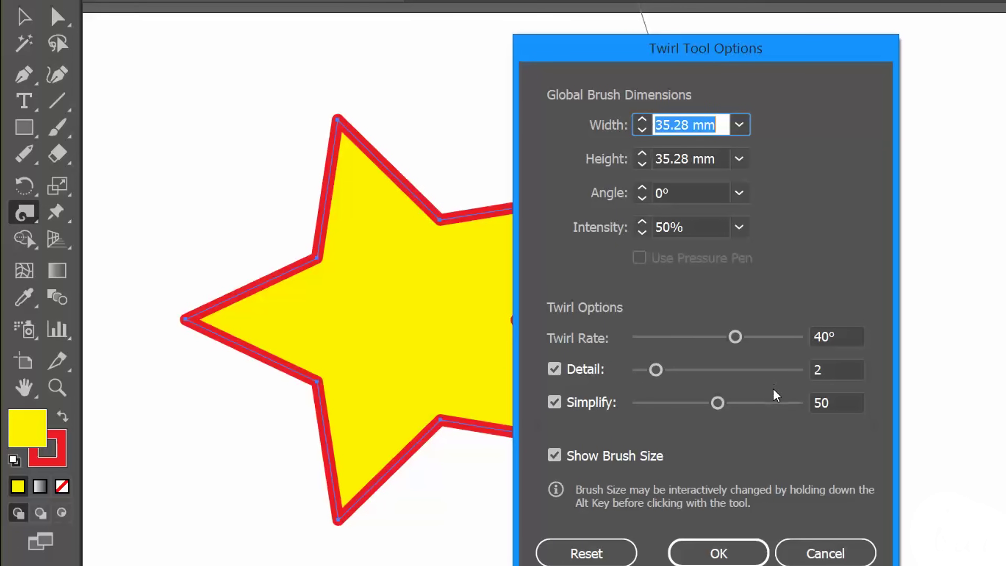
key("Return")
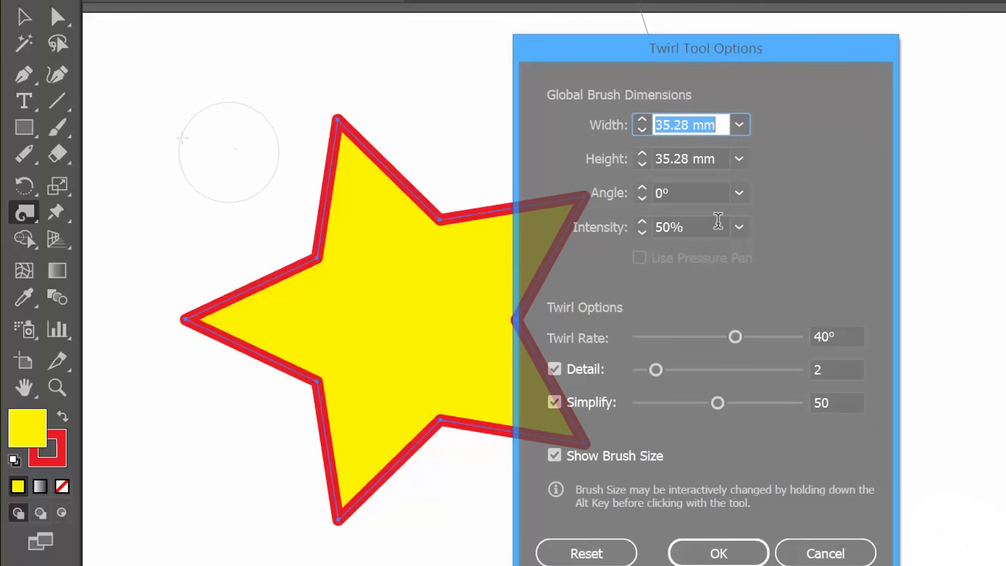
mouse_move(285, 115)
left_mouse_down()
mouse_move(299, 117)
mouse_move(297, 178)
mouse_move(258, 288)
left_mouse_up()
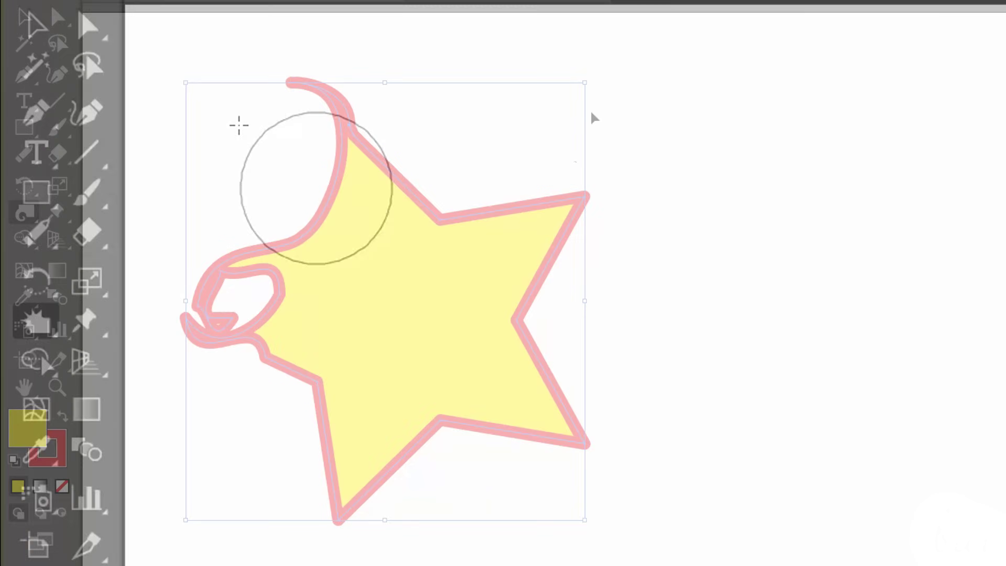
Draw a text area with the Type tool on the empty canvas and replace its placeholder text with repeated "hello" words.
left_click(23, 106)
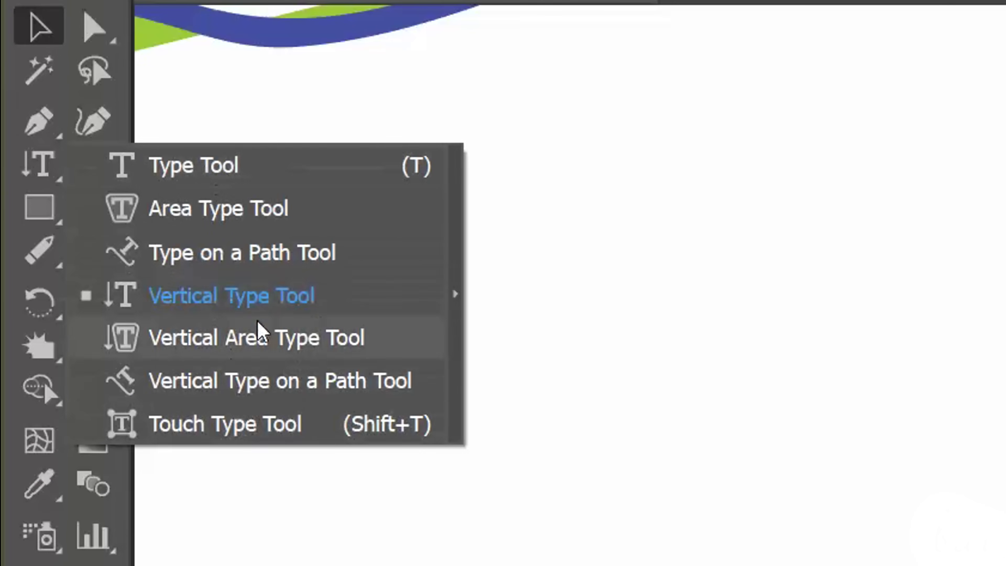
left_click(250, 175)
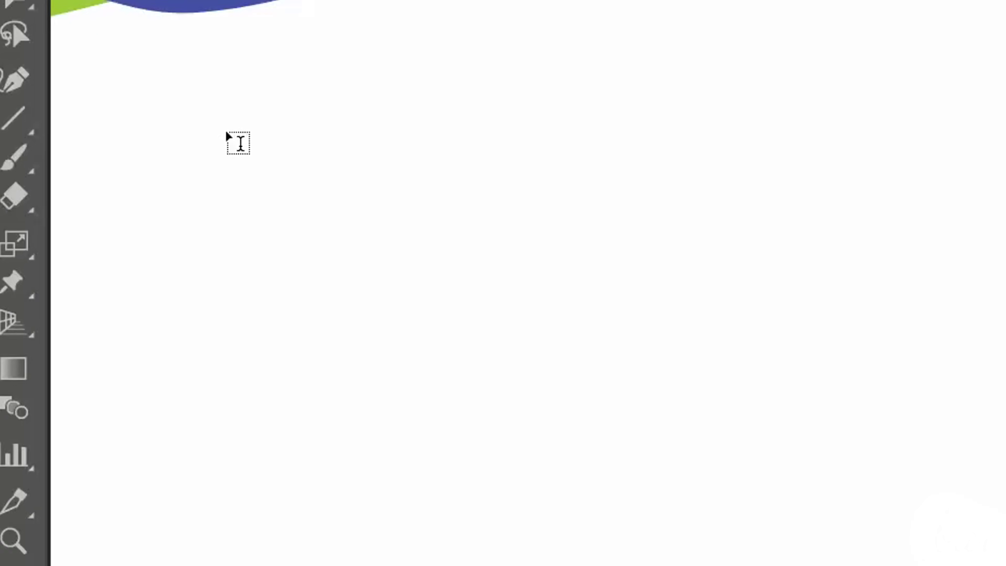
left_click_drag(77, 65, 949, 490)
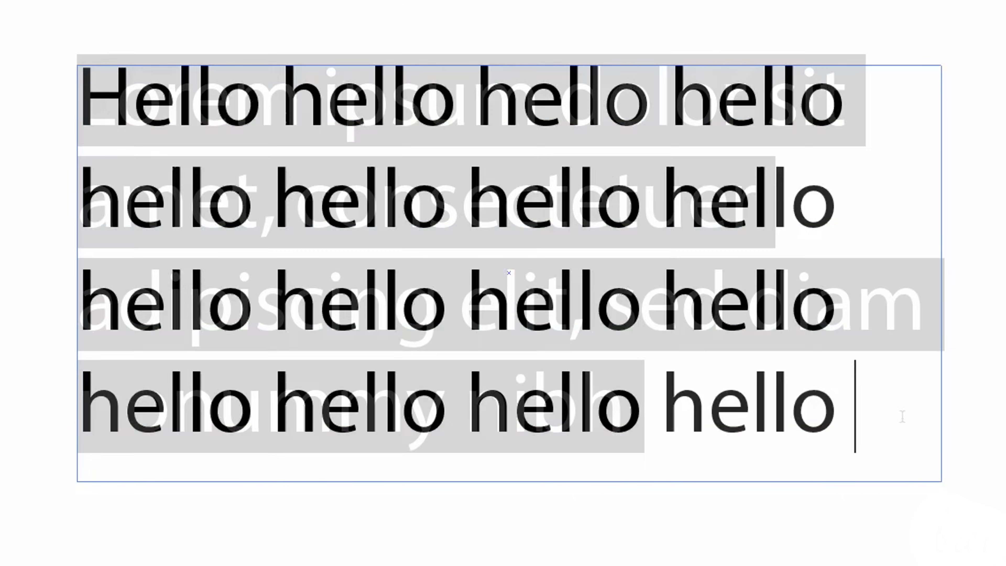
key("Escape")
left_click_drag(939, 272, 959, 265)
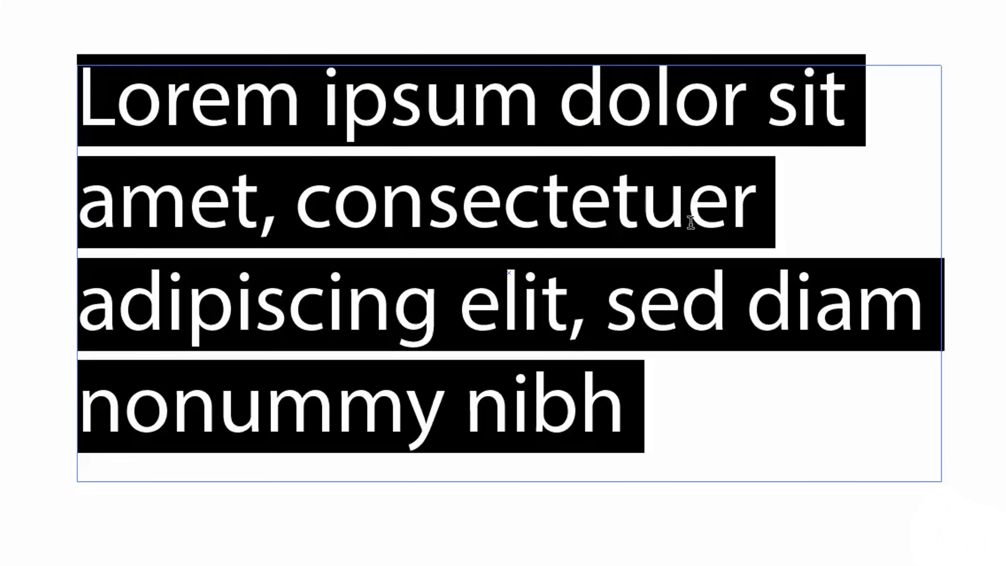
Enter "Hello" over the selected placeholder text and paste repeated copies of the word into the text area.
type("Hell")
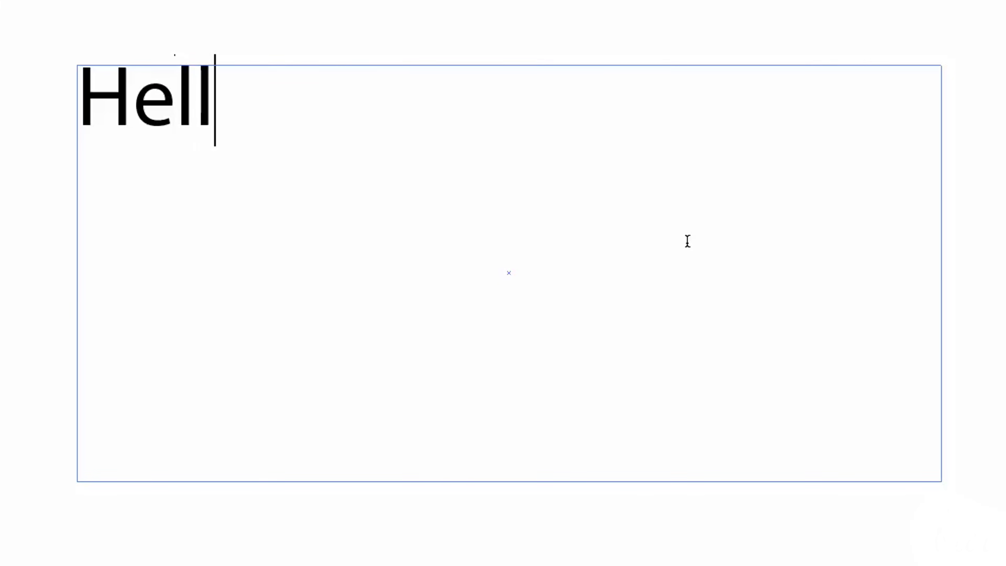
type("o hello")
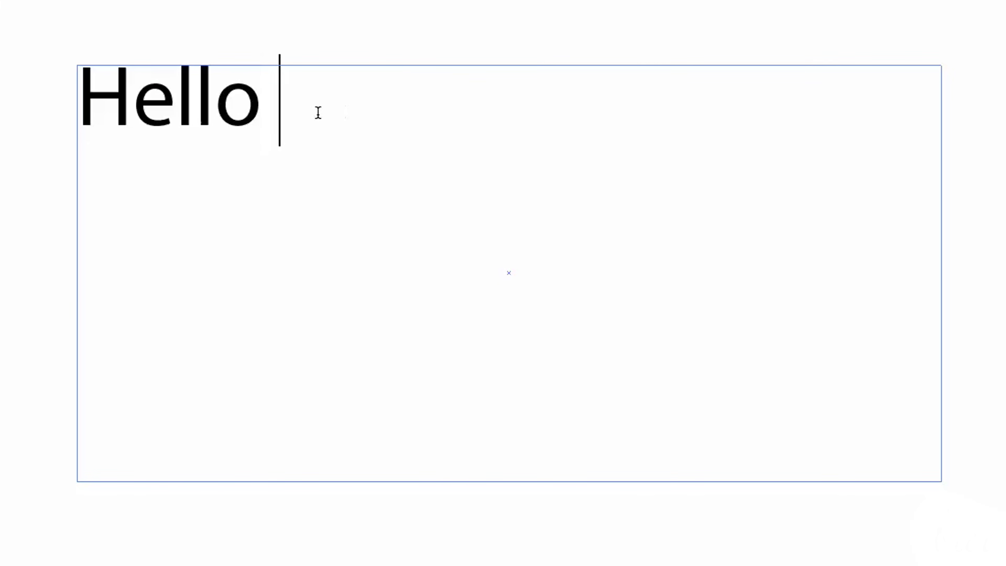
key("shift+Left")
key("shift+Left")
key("shift+Left")
key("shift+Left")
key("shift+Left")
key("shift+Left")
key("ctrl+c")
key("Right")
key("ctrl+v")
key("ctrl+v")
key("ctrl+v")
key("ctrl+v")
key("ctrl+v")
key("ctrl+v")
key("ctrl+v")
key("ctrl+v")
key("ctrl+v")
key("ctrl+v")
key("ctrl+v")
key("ctrl+v")
key("ctrl+v")
key("ctrl+v")
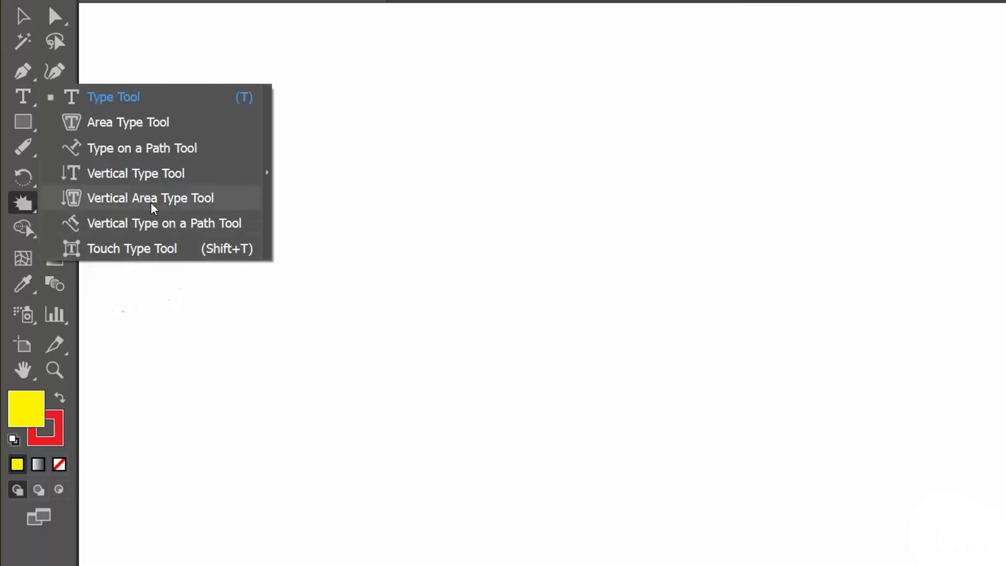
Draw a tall text area on the empty canvas with the Vertical Type tool and enter "Hello" in it.
left_click(149, 172)
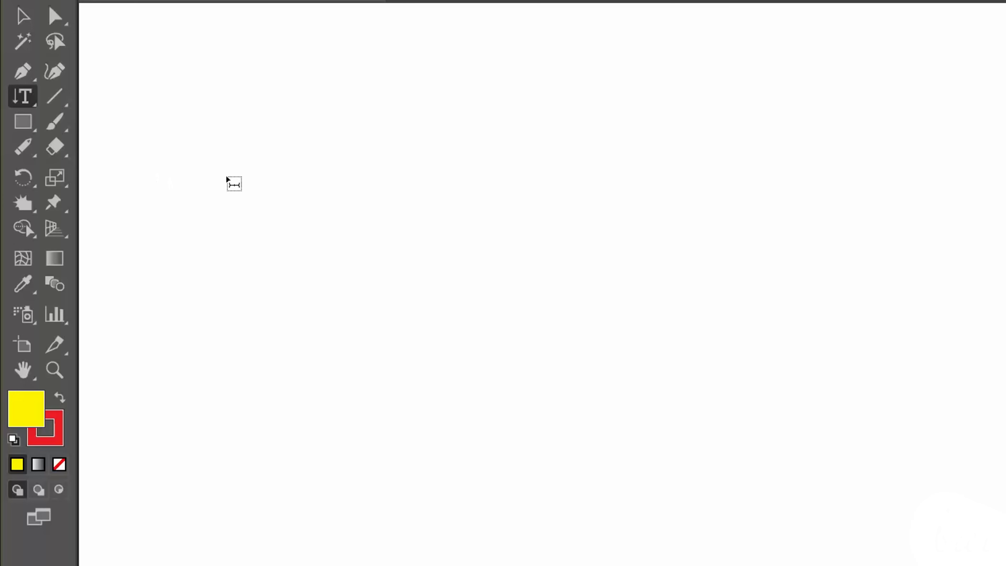
left_click_drag(317, 126, 582, 540)
type("Hell")
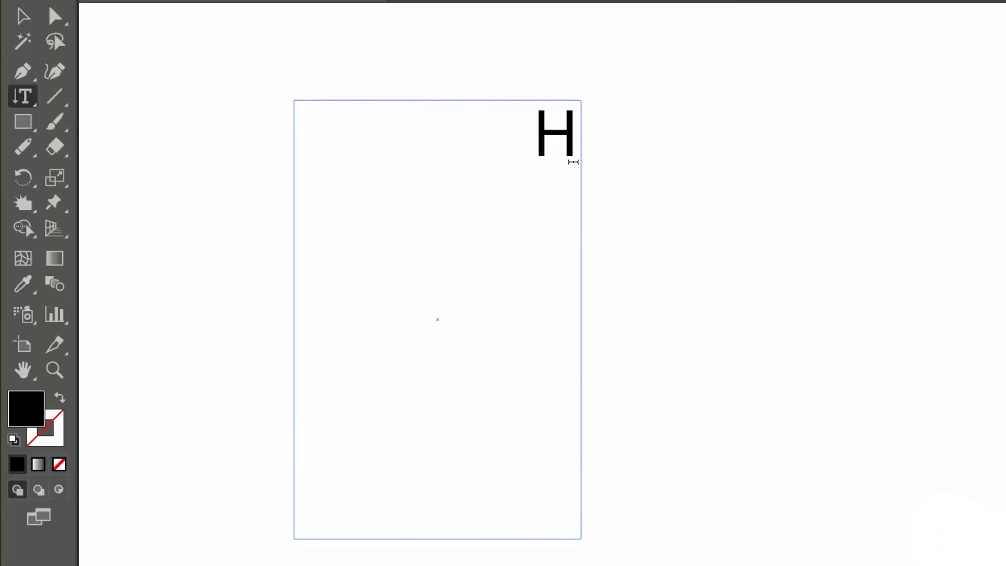
type("o")
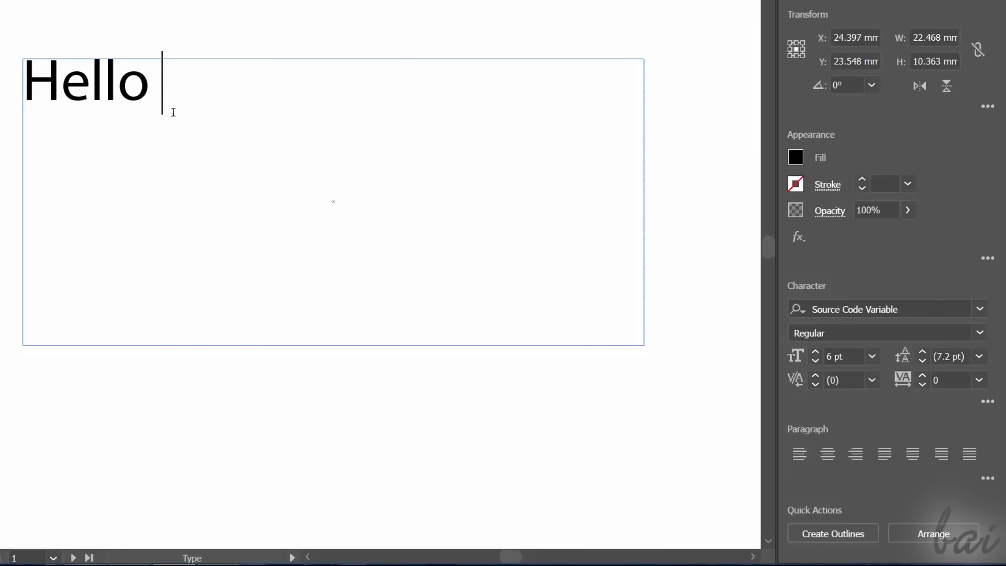
Format the word "Hello" as Source Code Variable Semibold, 17 pt, with 2 pt leading, -80 tracking and justified alignment with the last line centred.
left_click_drag(167, 95, 21, 81)
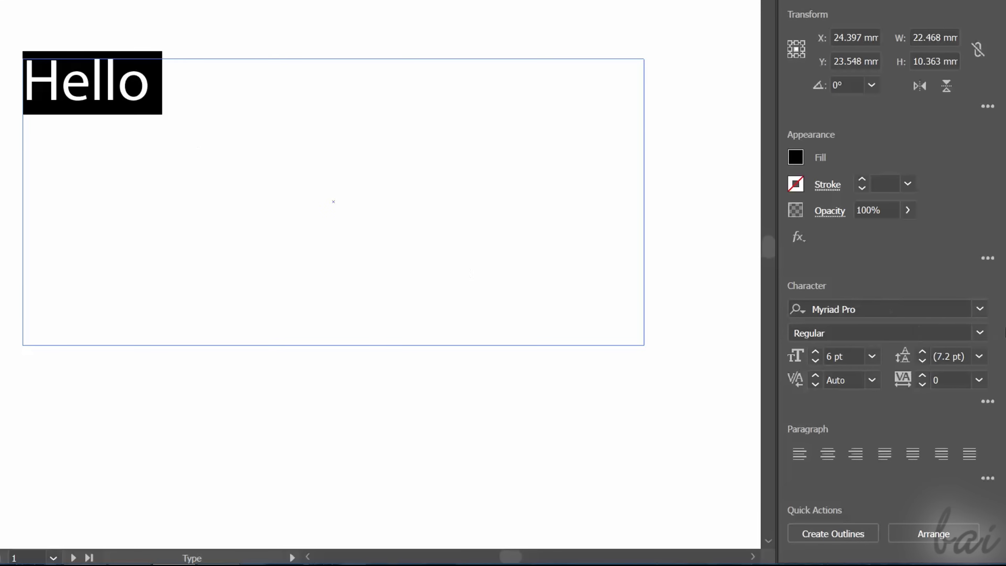
left_click(979, 309)
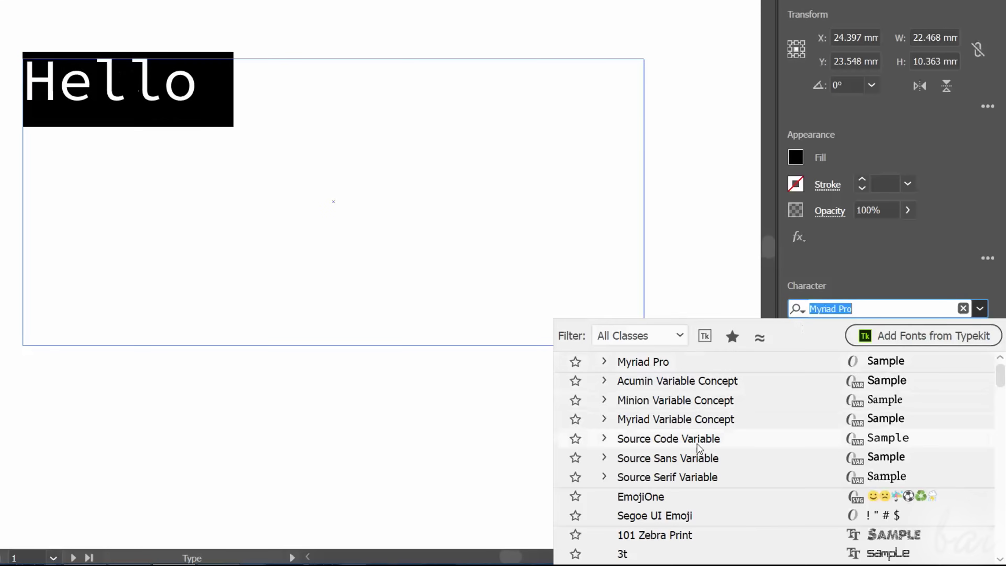
left_click(698, 442)
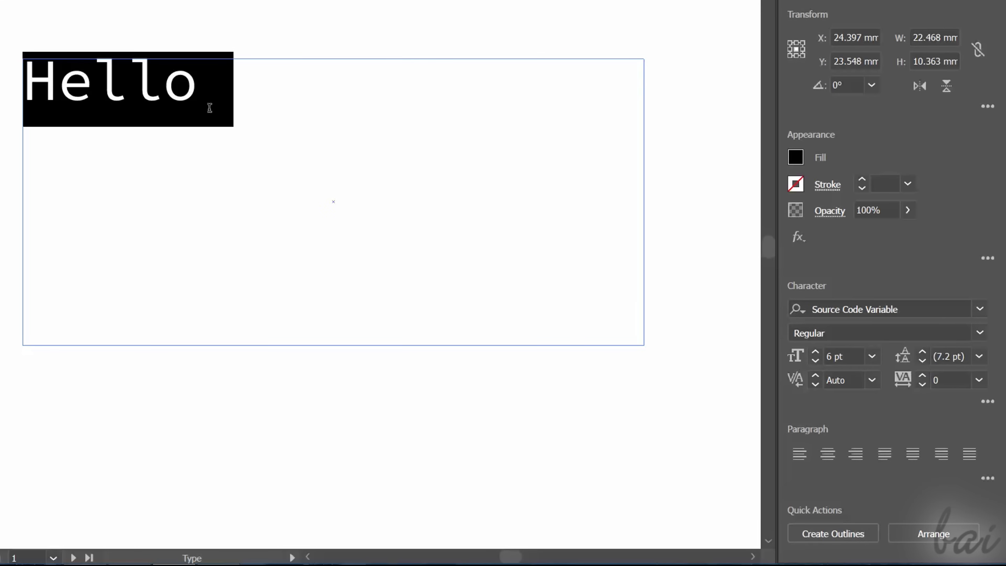
left_click(815, 353)
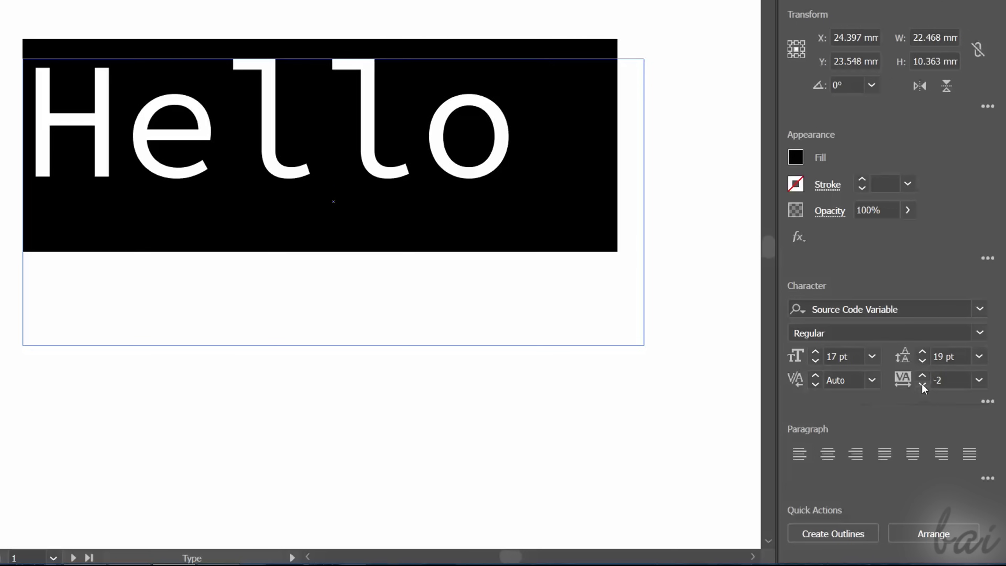
left_click(980, 333)
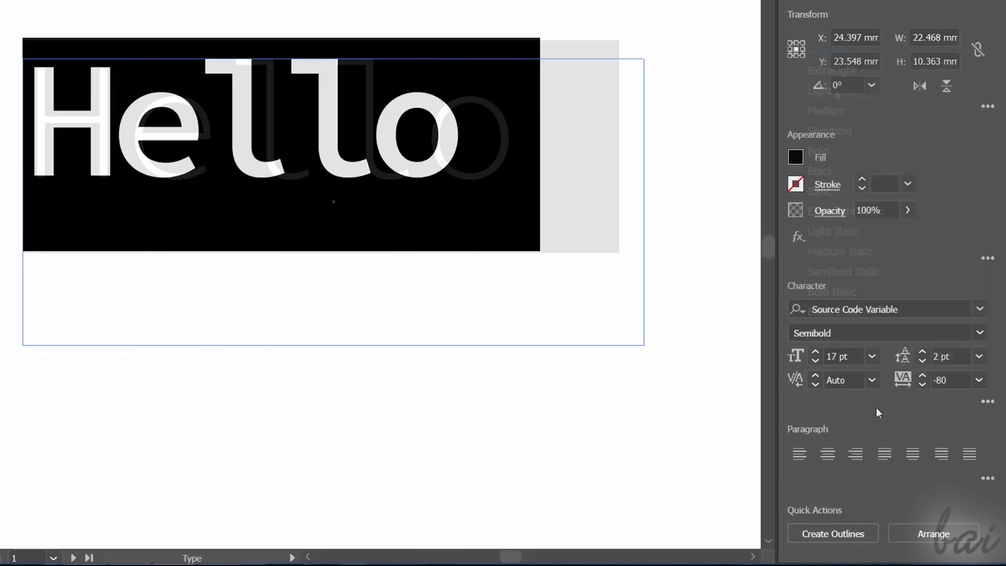
left_click(940, 453)
left_click(799, 454)
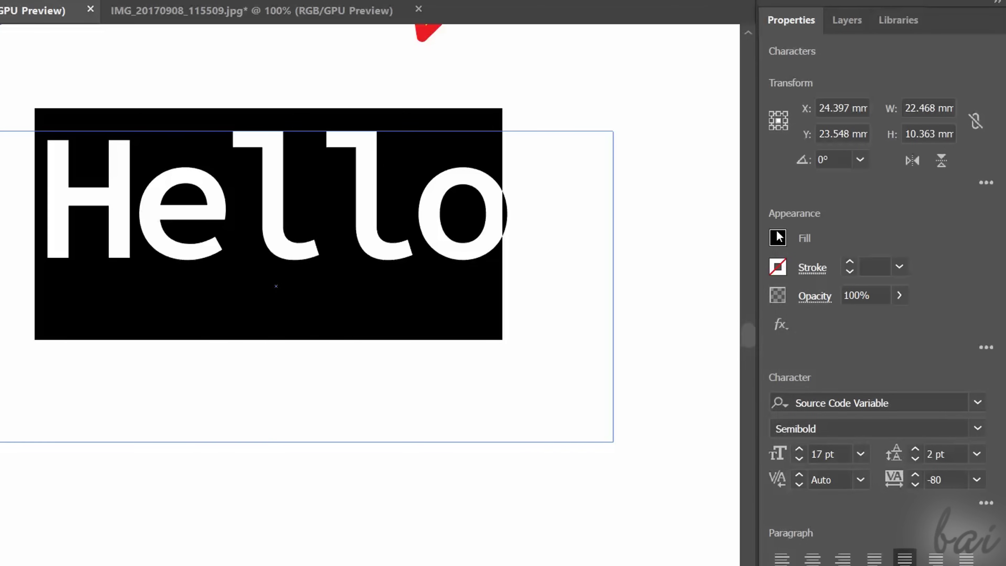
Give the word "Hello" a yellow fill and a red stroke of 0.5 pt.
left_click(778, 237)
left_click(632, 309)
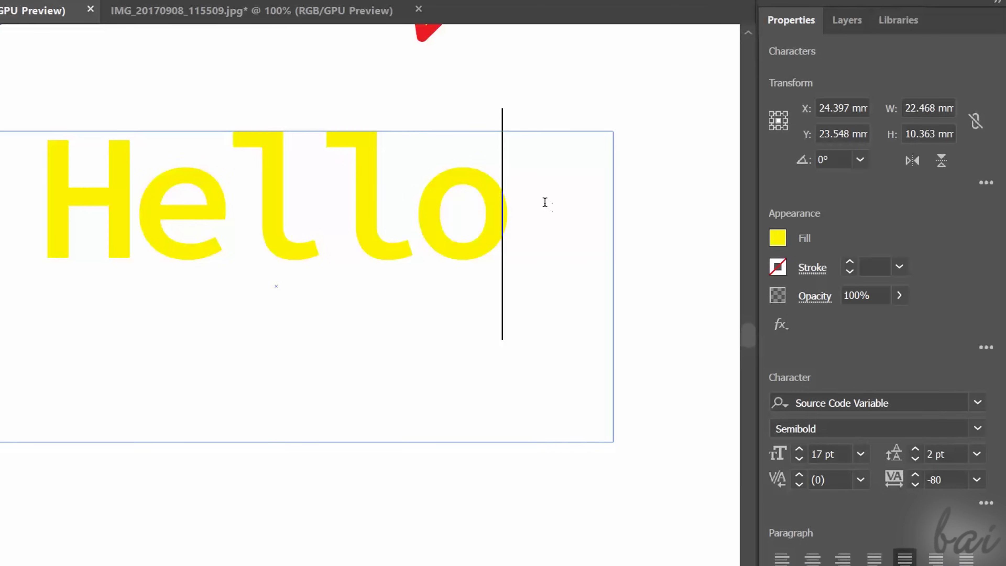
left_click(778, 269)
left_click(618, 338)
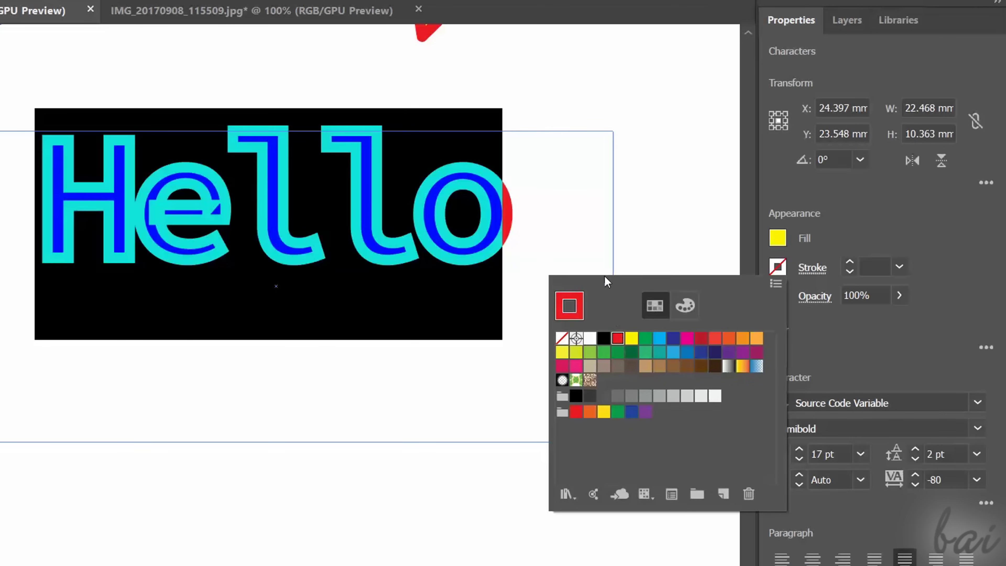
left_click(850, 271)
left_click(850, 271)
left_click(850, 272)
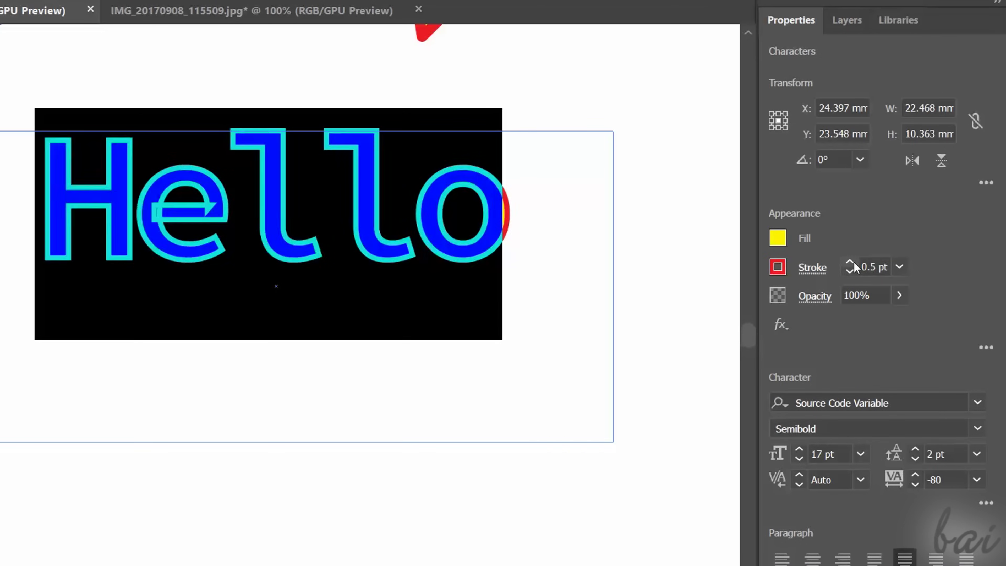
left_click(515, 175)
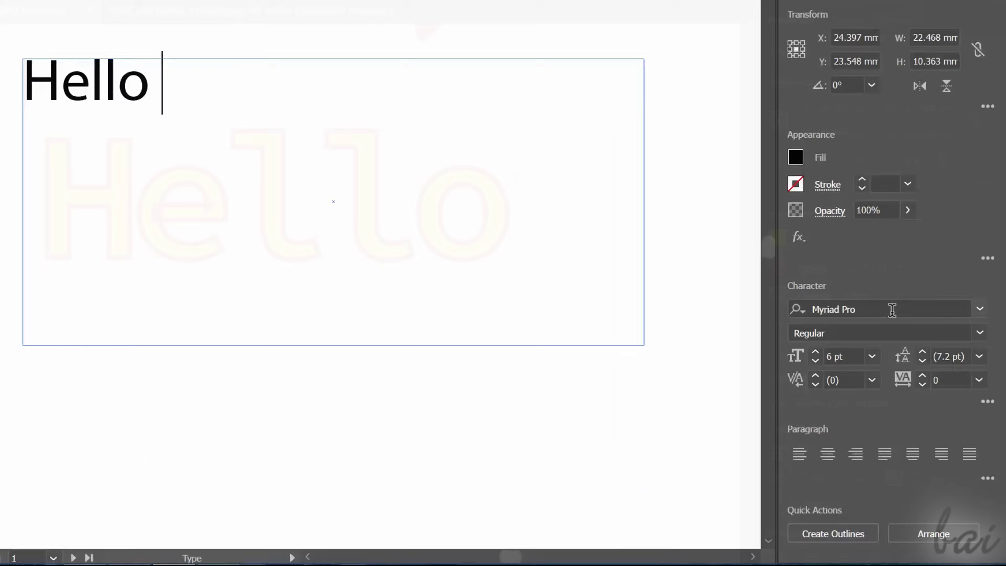
Choose the Source Code Variable font with no text selected, and apply it again with the whole word "Hello" selected.
left_click(980, 309)
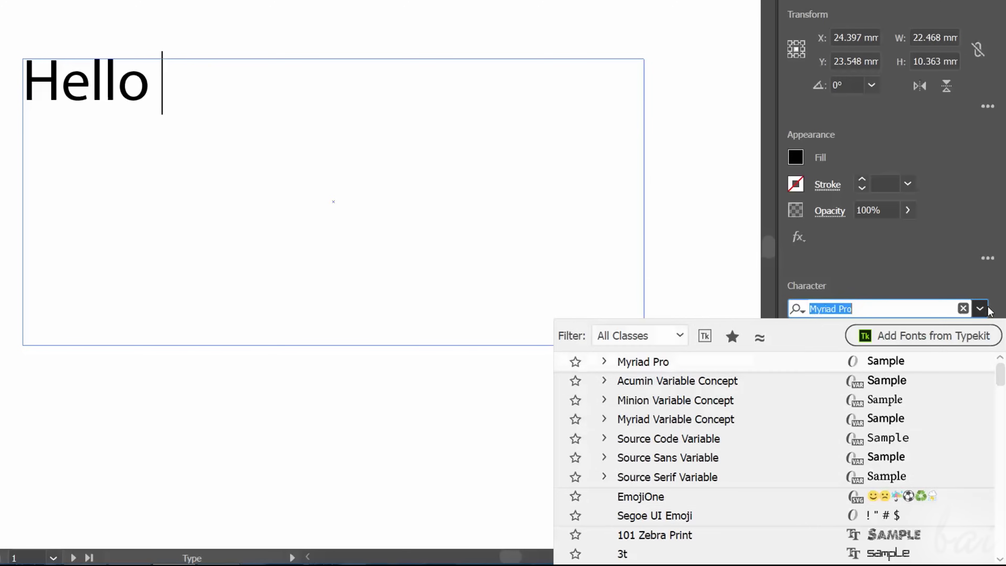
left_click(667, 438)
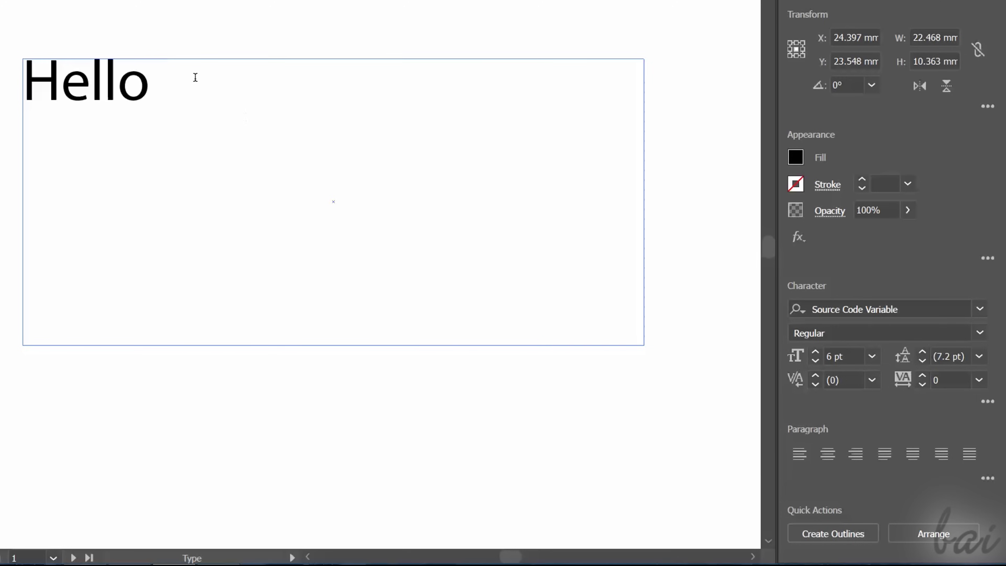
left_click_drag(166, 110, 24, 89)
left_click(980, 309)
left_click(700, 439)
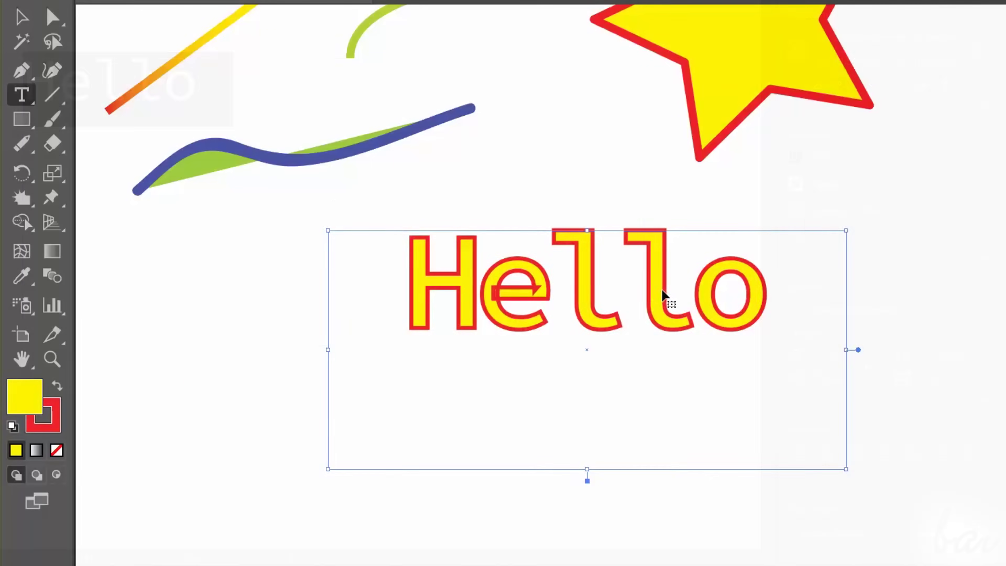
Move the yellow and red "Hello" text area, reduce its frame height and rotate it to about 351°.
left_click_drag(668, 300, 451, 391)
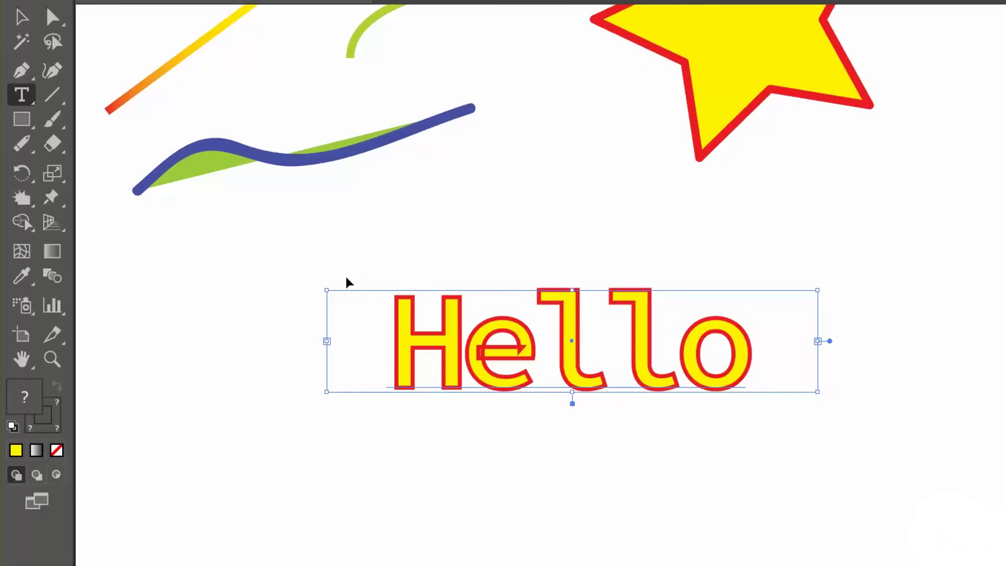
left_click_drag(319, 289, 351, 232)
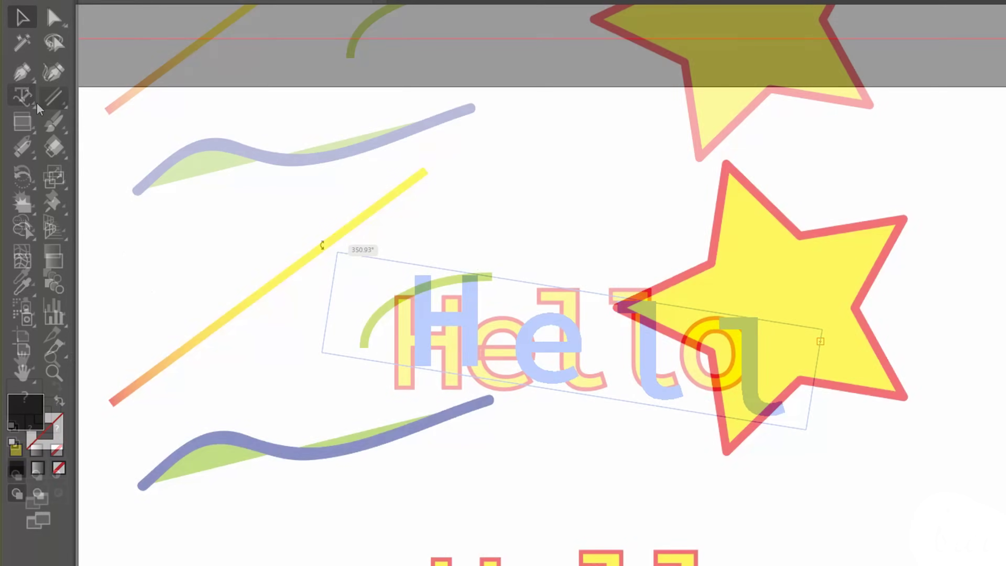
Place repeated "hello" words along the star's outline with the Type on a Path tool.
left_click(28, 102)
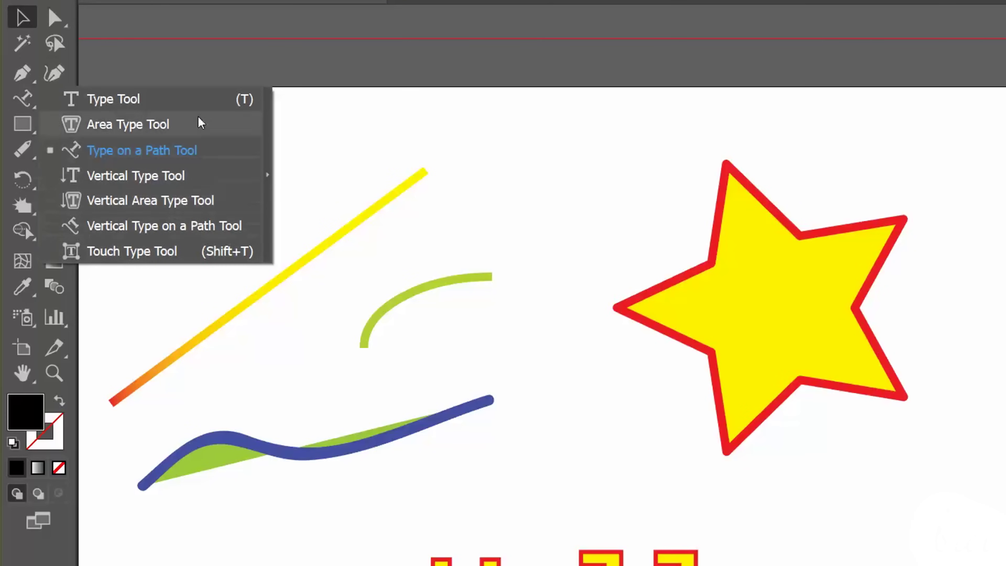
left_click(205, 155)
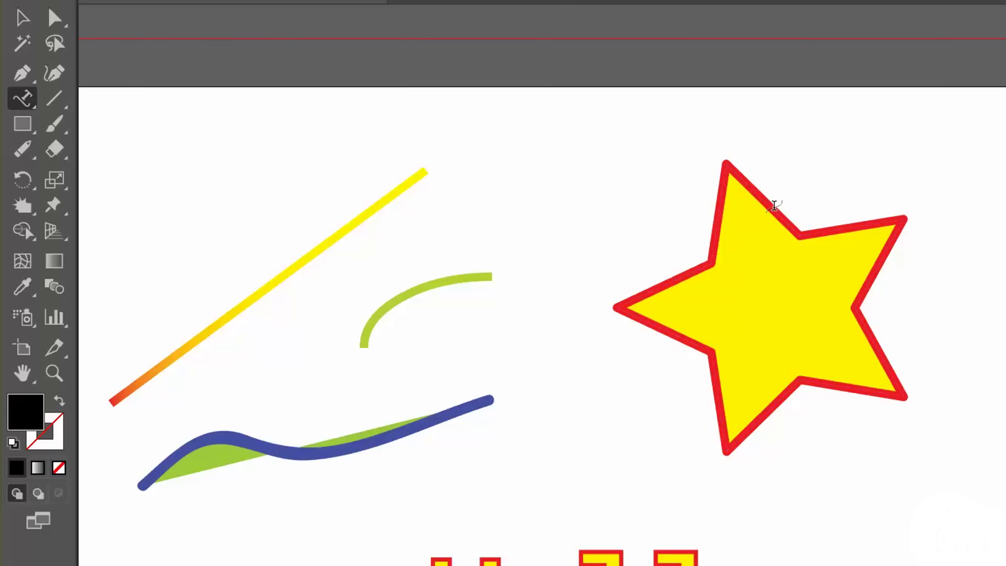
left_click(797, 381)
type("Hello hello hello hello hello")
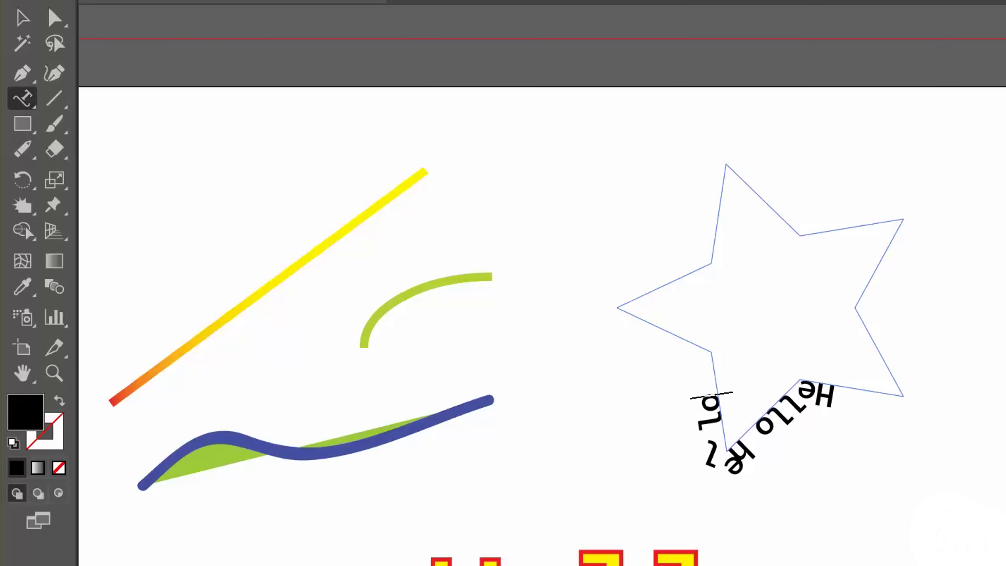
type(" hello hello hello hello he")
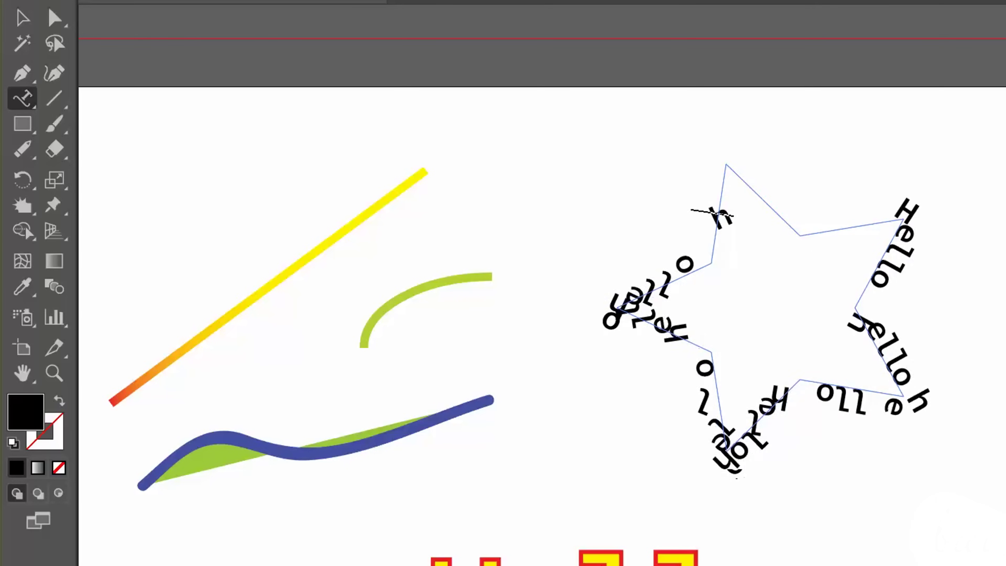
type("llo")
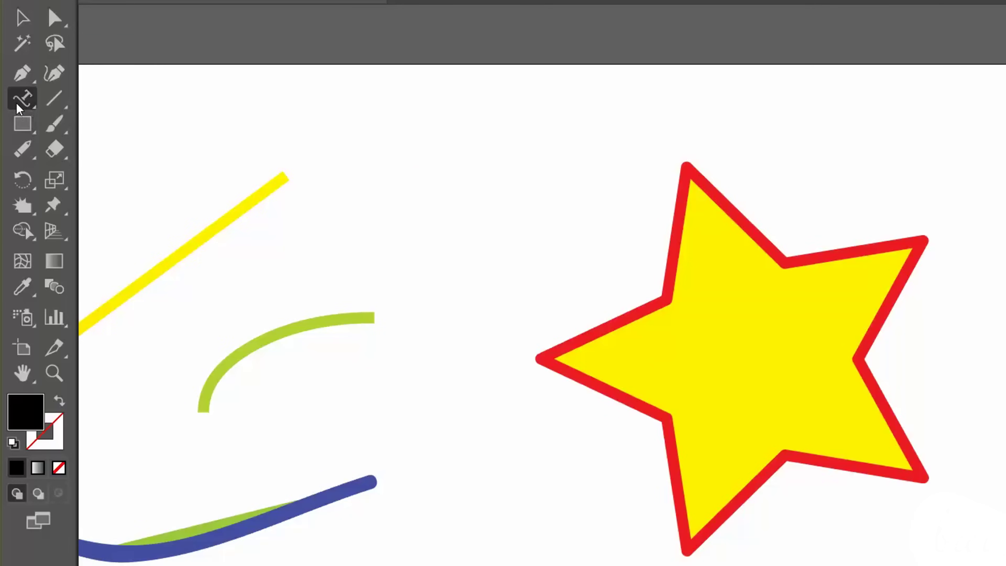
Turn the star into a text container with the Area Type tool and fill it with repeated "hello" words.
left_click(22, 98)
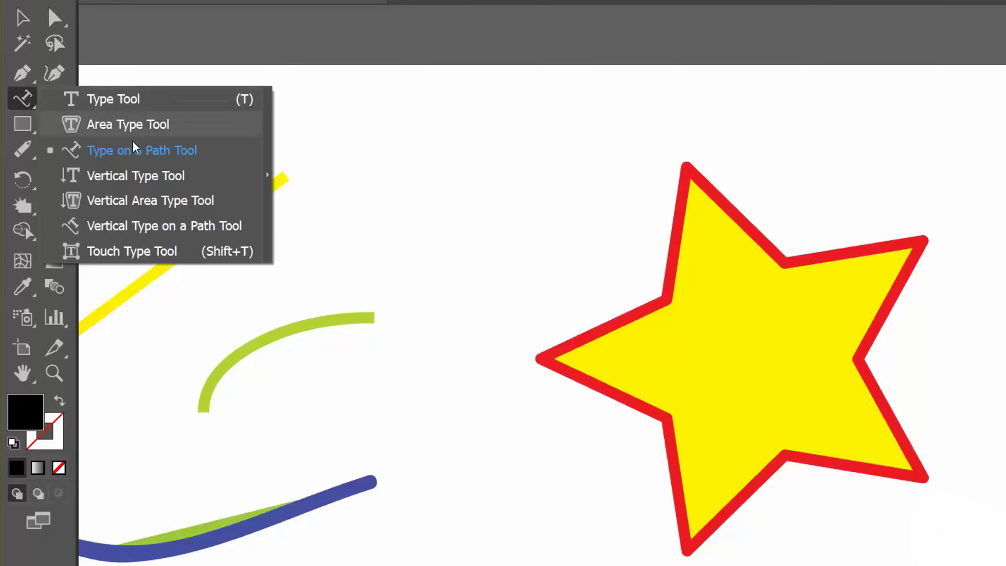
left_click(175, 126)
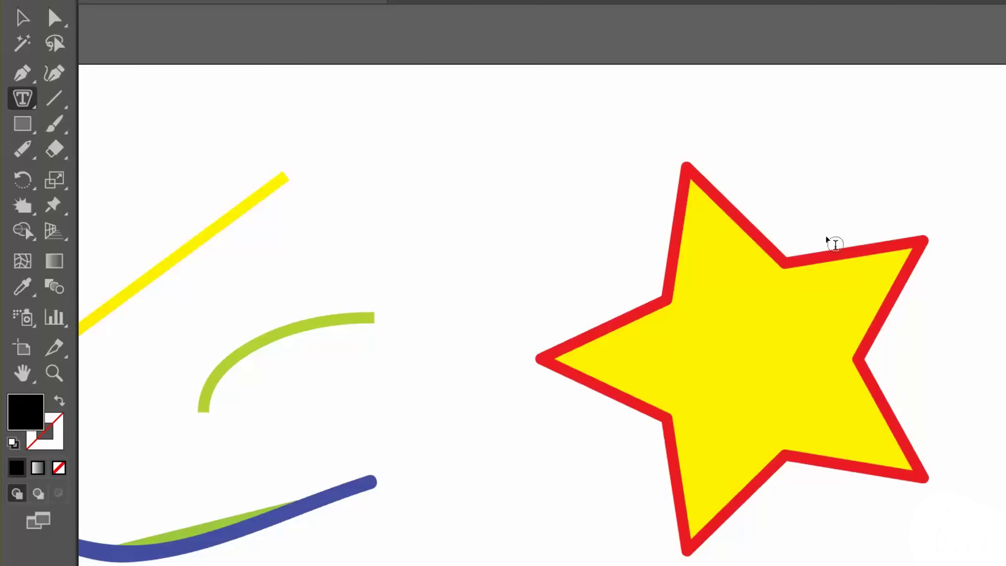
left_click(728, 208)
type("hel")
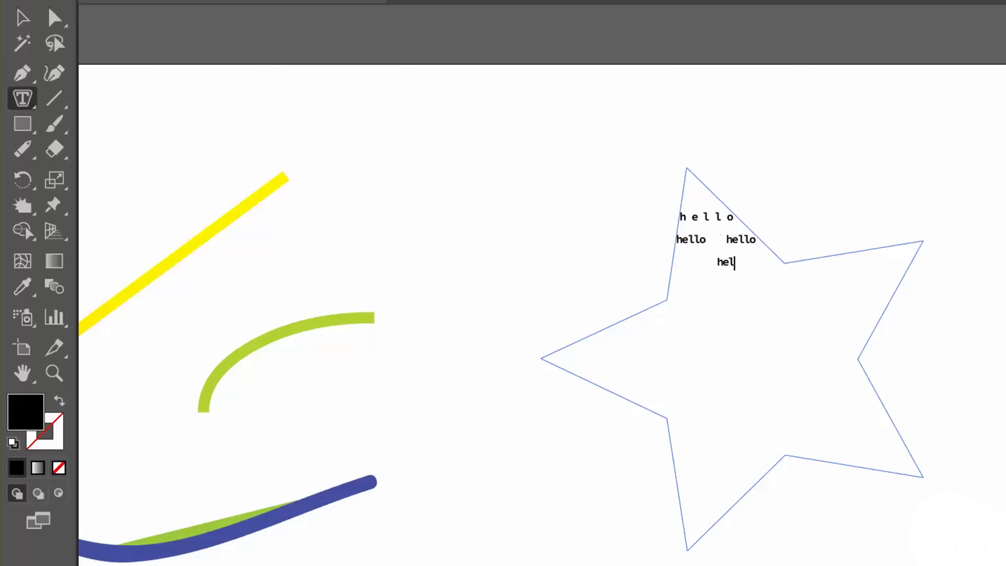
type("lo hello hello hello hello hello hello hello hello hello hello hello hello hello hello hello hello hello hello hello hello hello hello hello hello hello hello hello hello hello")
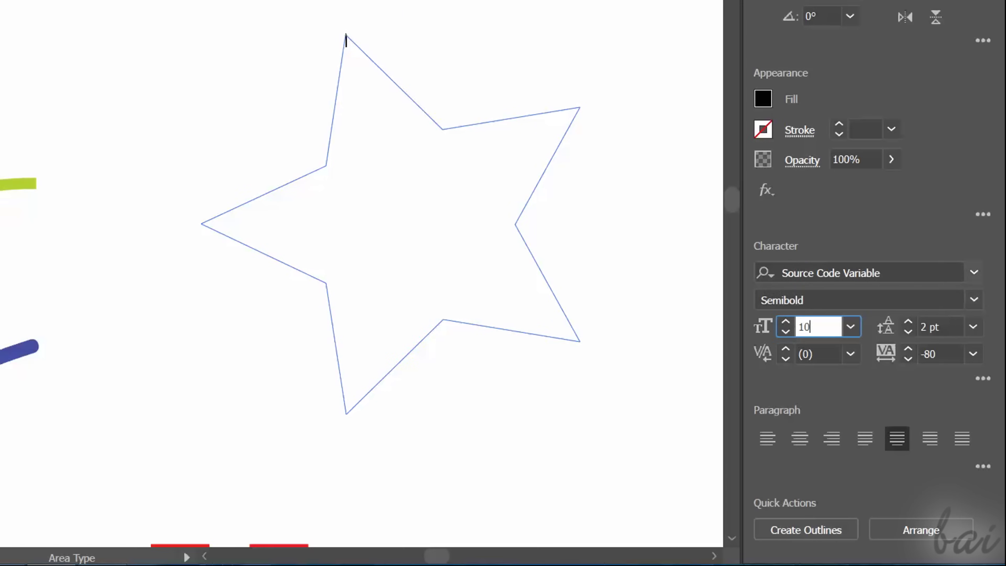
Set the font size to 10 pt in the empty star-shaped text area and enter several "hello" words.
key("Return")
type("hello")
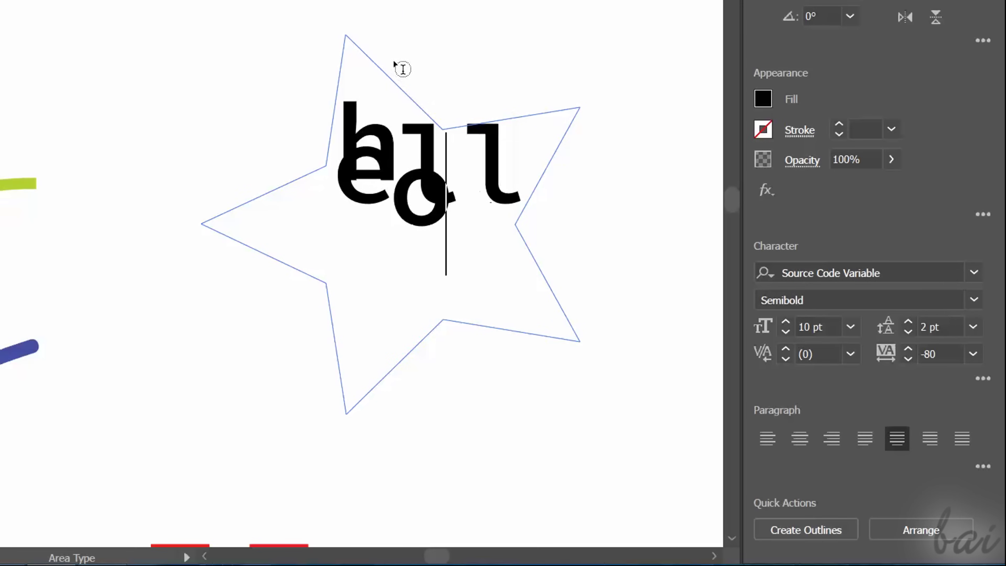
type(" hello hello")
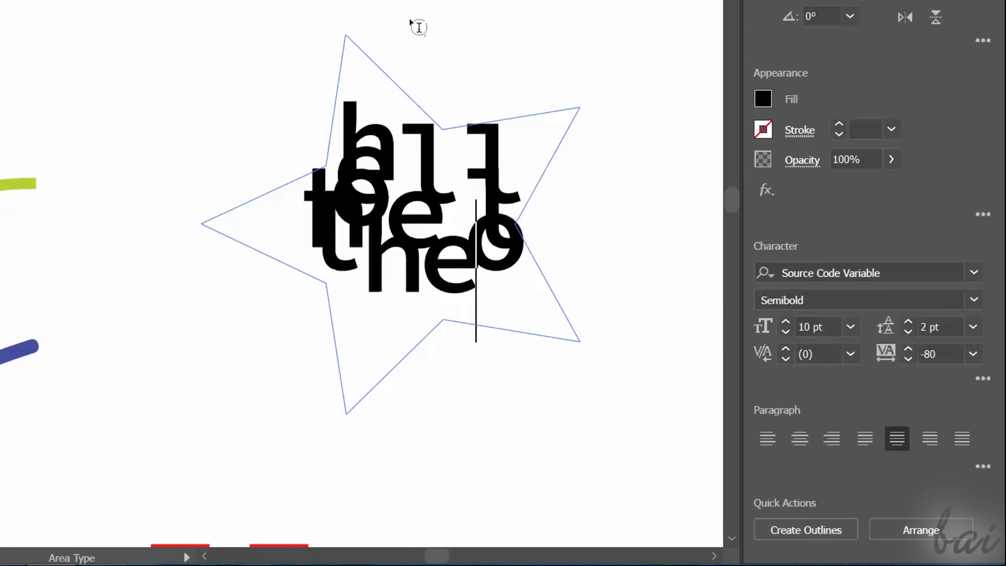
type(" he")
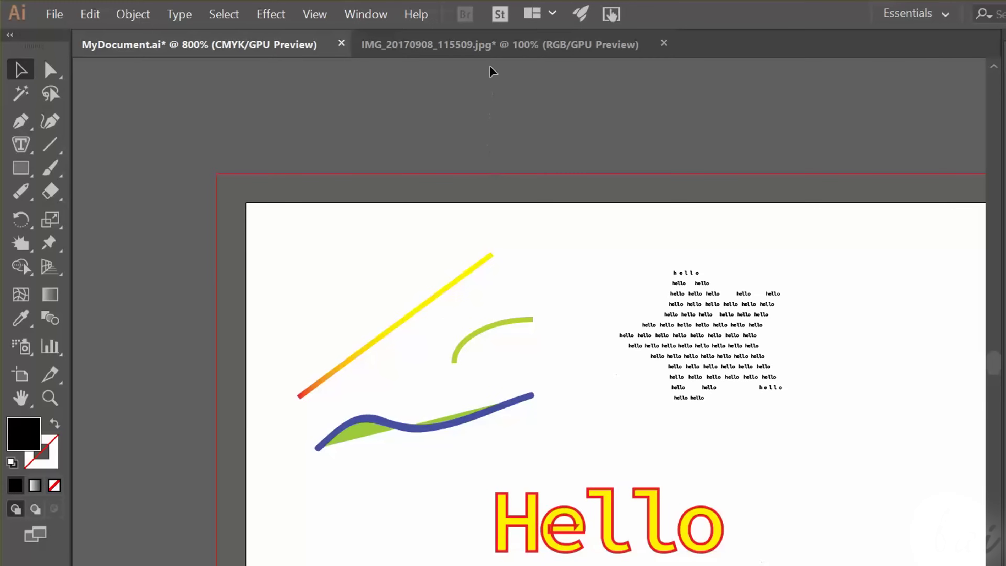
View the IMG_20170908_115509.jpg document and return to MyDocument.ai.
left_click(486, 44)
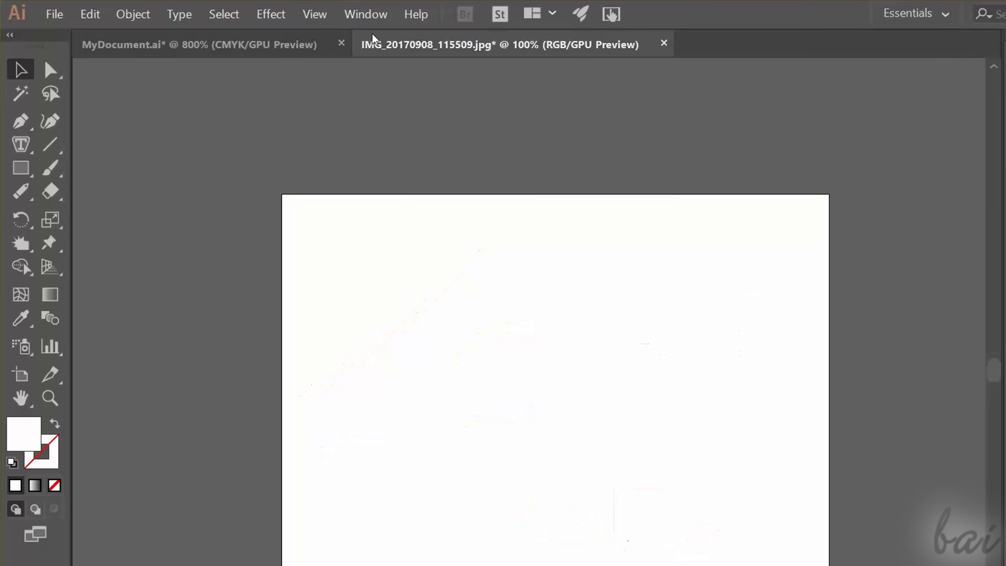
left_click(274, 43)
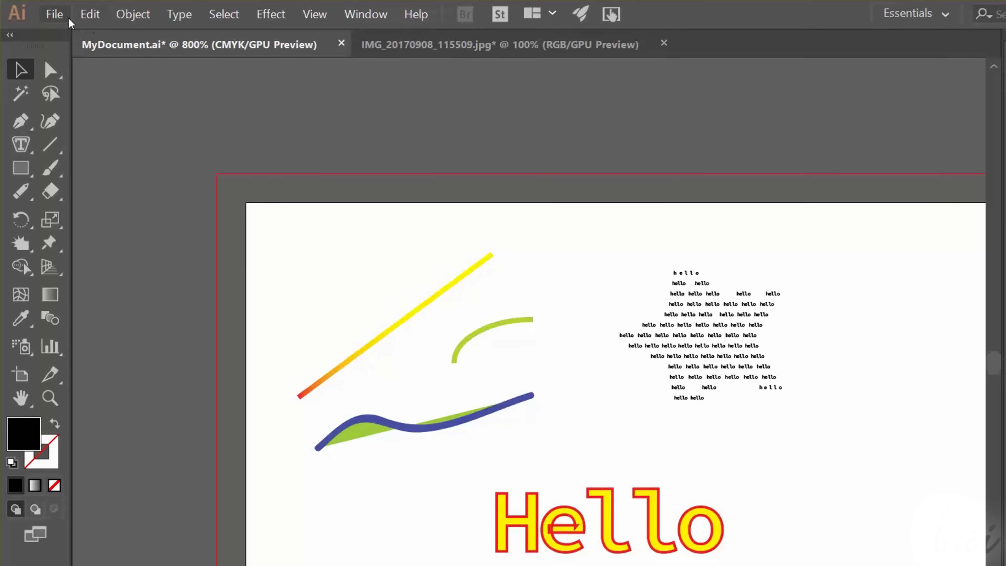
Open Save As for MyDocument.ai and examine its file name and the available file types.
left_click(56, 14)
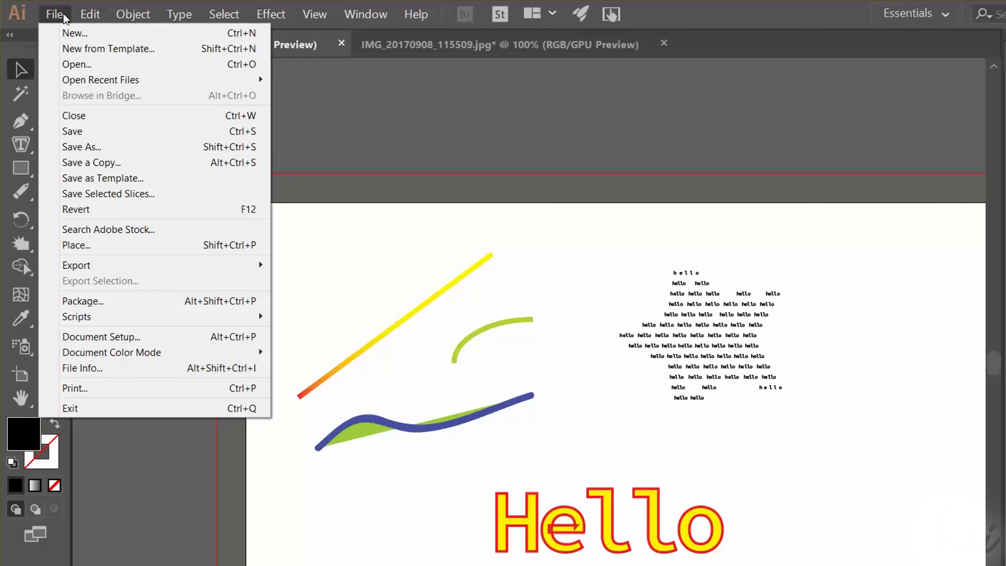
left_click(106, 147)
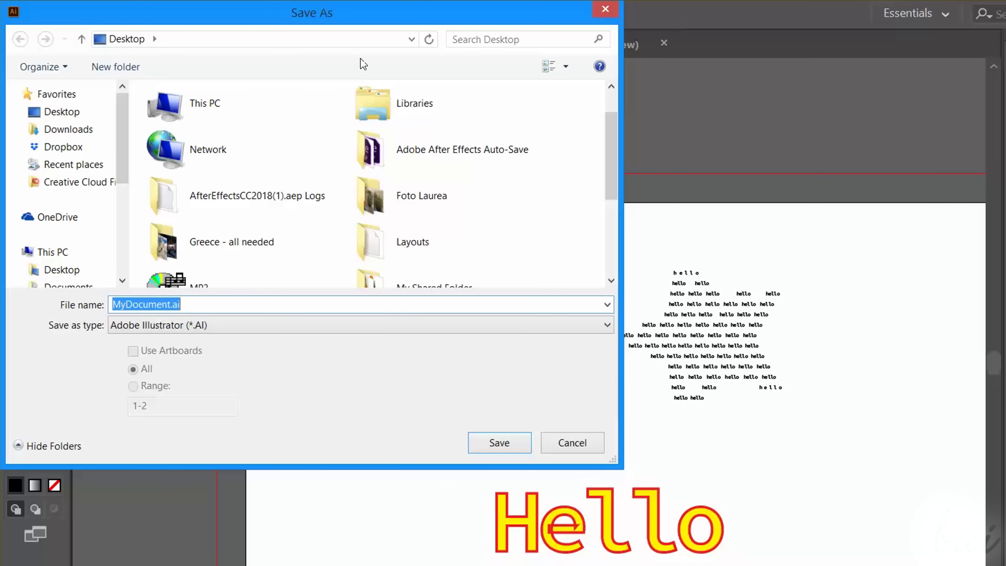
left_click(209, 323)
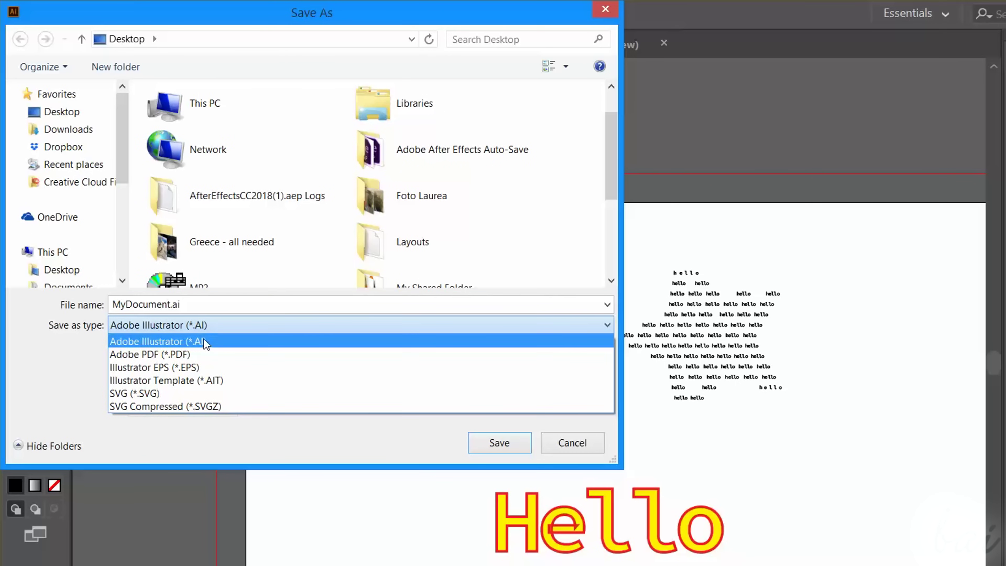
left_click(214, 322)
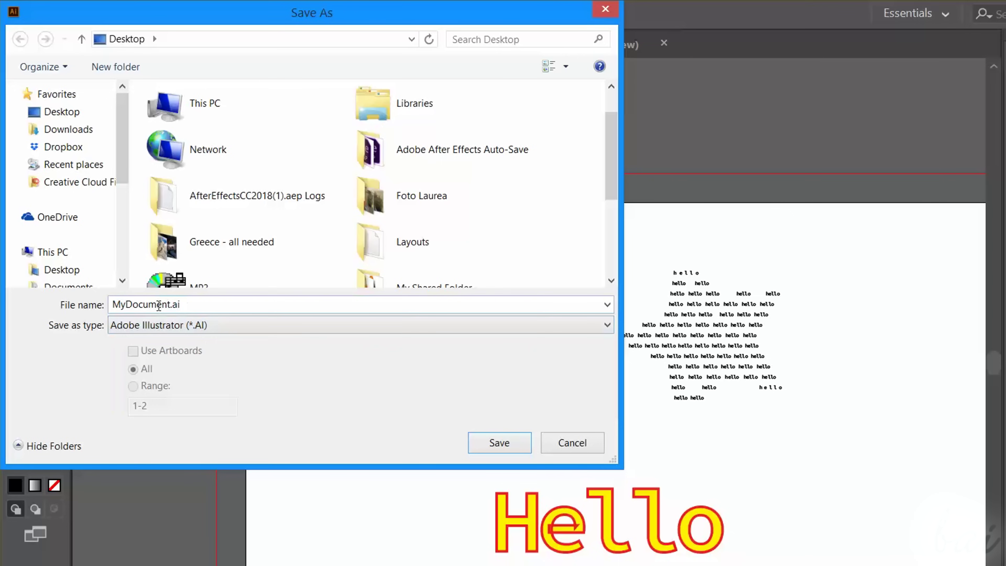
double_click(174, 305)
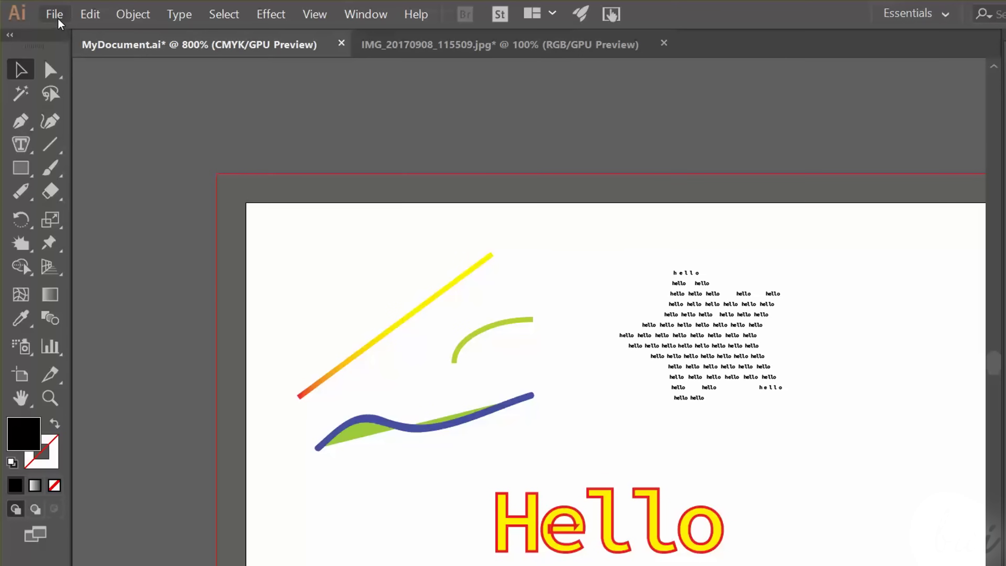
Examine the Export for Screens destination, scale and format choices for the artboards, choosing 1x and PNG.
left_click(58, 19)
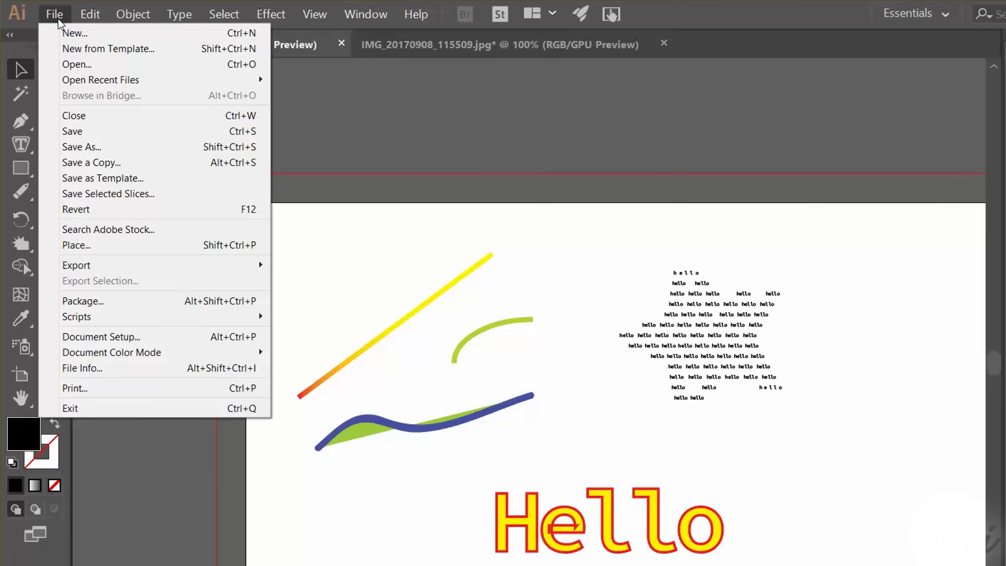
mouse_move(198, 271)
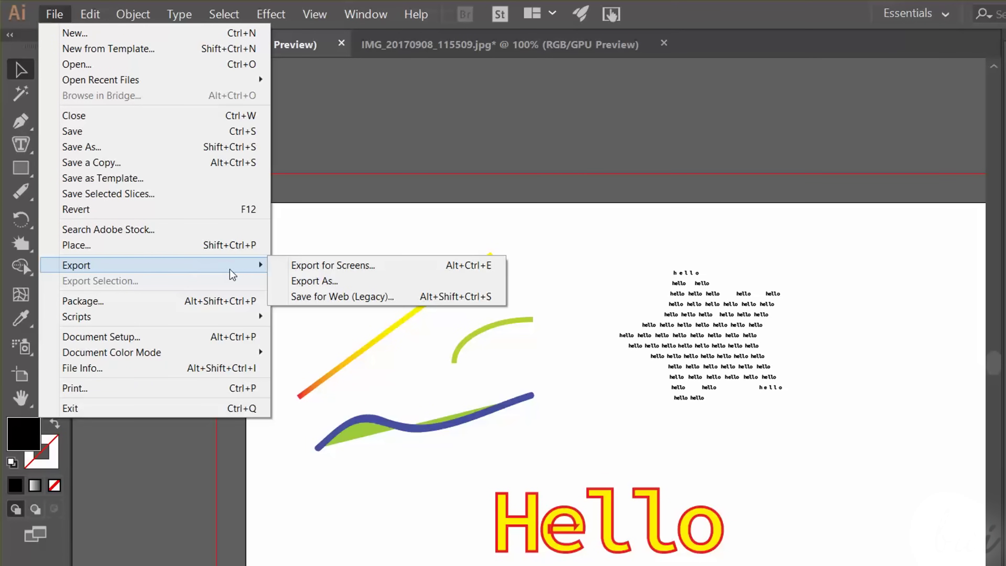
left_click(294, 266)
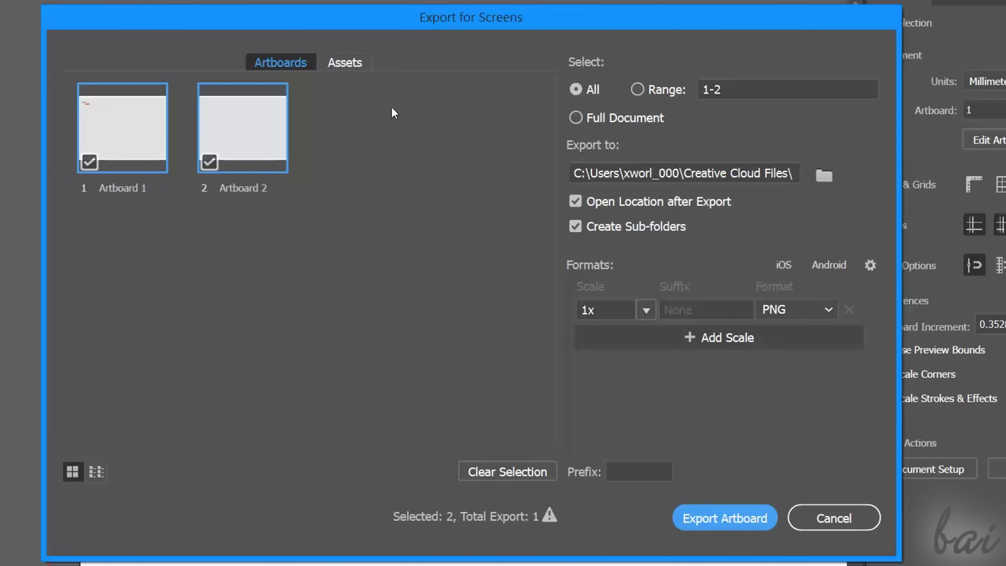
left_click(653, 173)
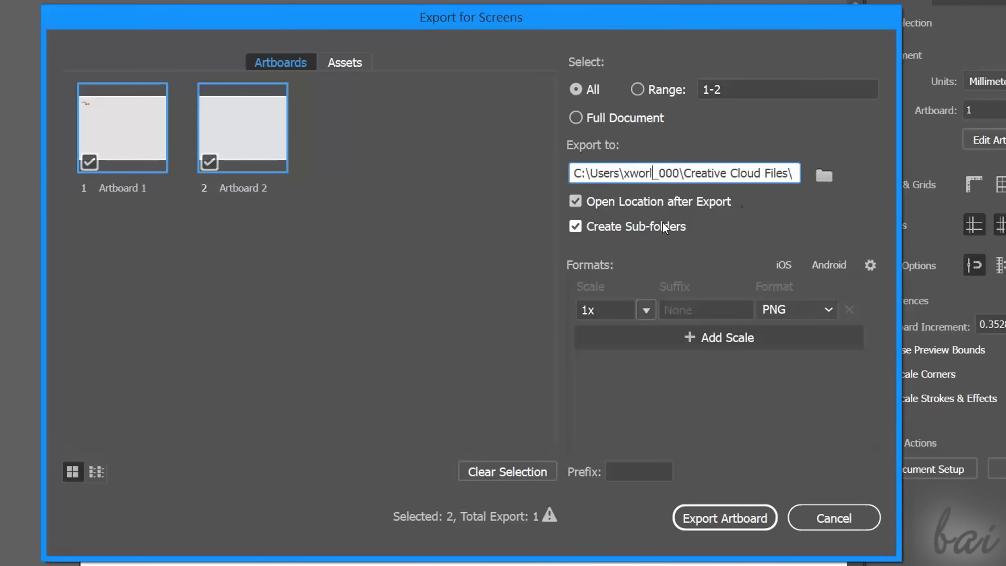
left_click(646, 309)
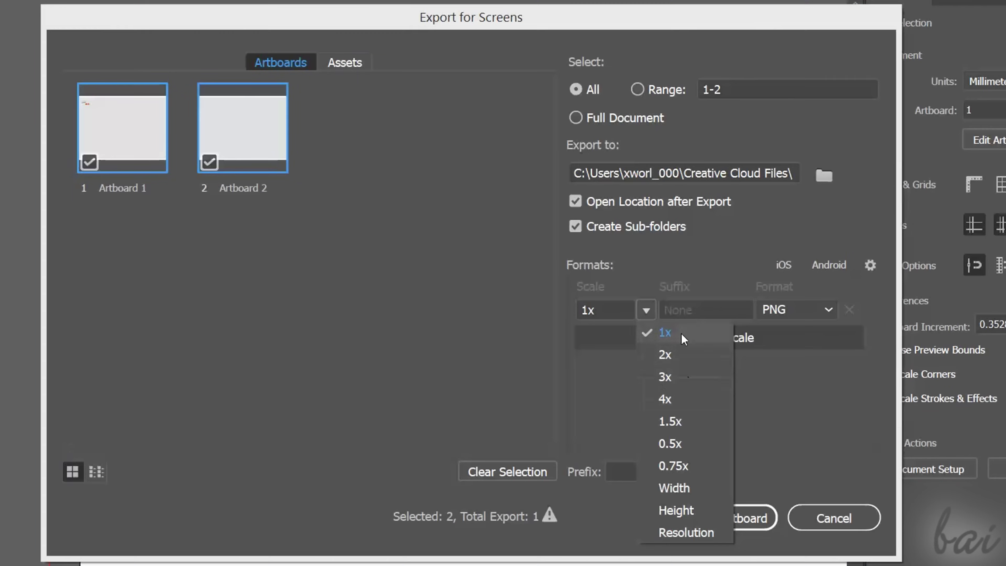
left_click(674, 330)
left_click(829, 309)
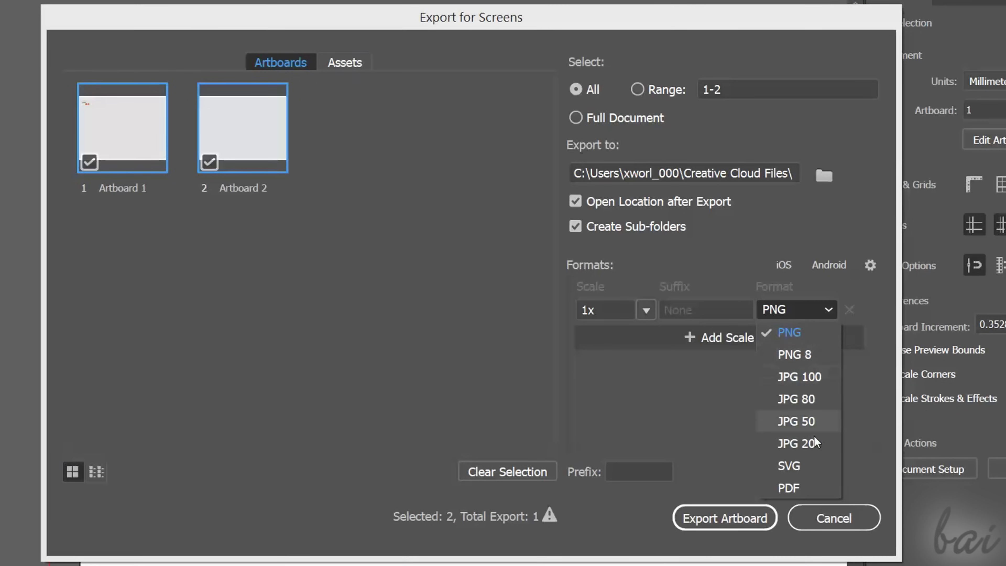
left_click(787, 333)
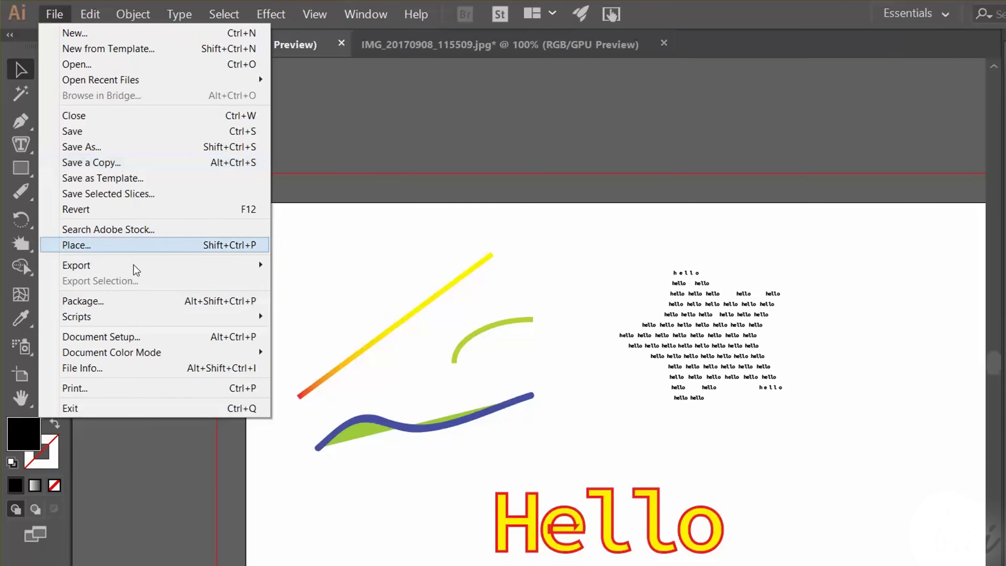
Examine the file types offered by Export As for the document, and leave without exporting.
mouse_move(222, 264)
left_click(344, 282)
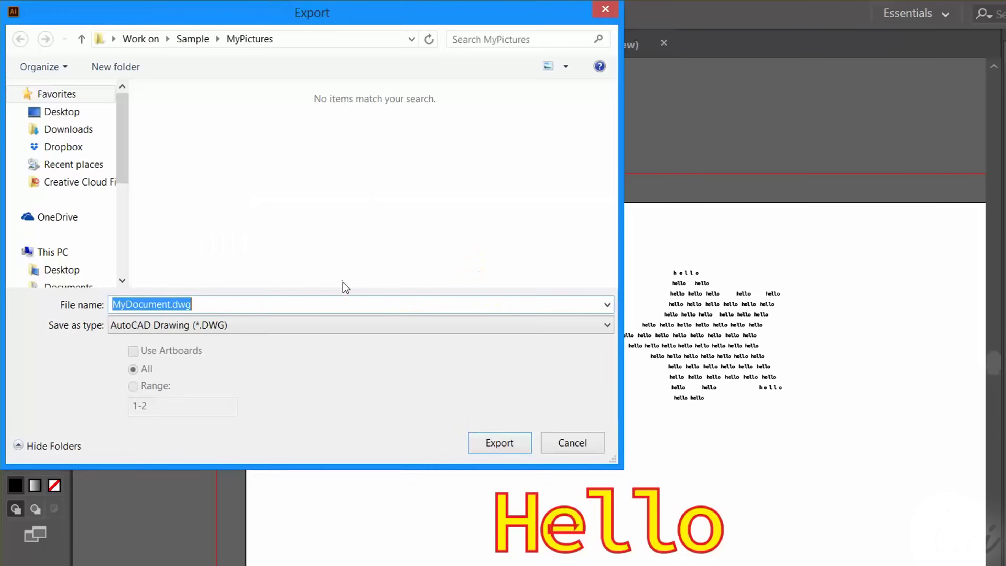
left_click(307, 325)
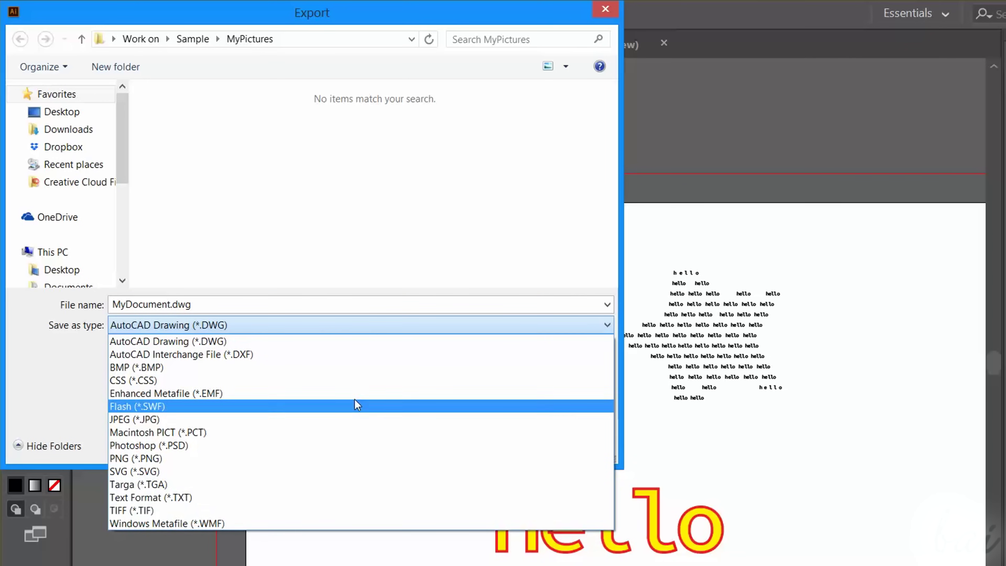
left_click(373, 312)
left_click(605, 9)
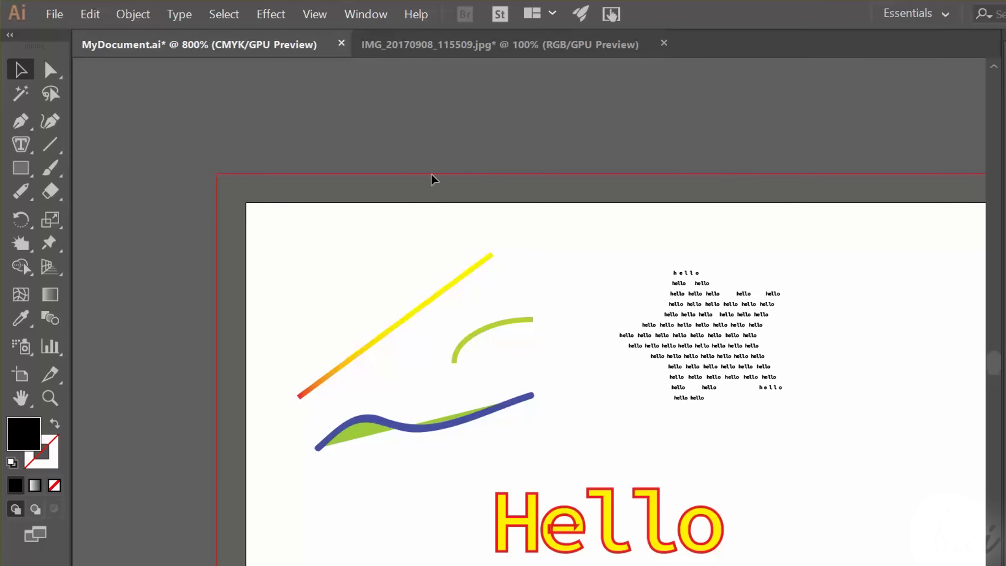